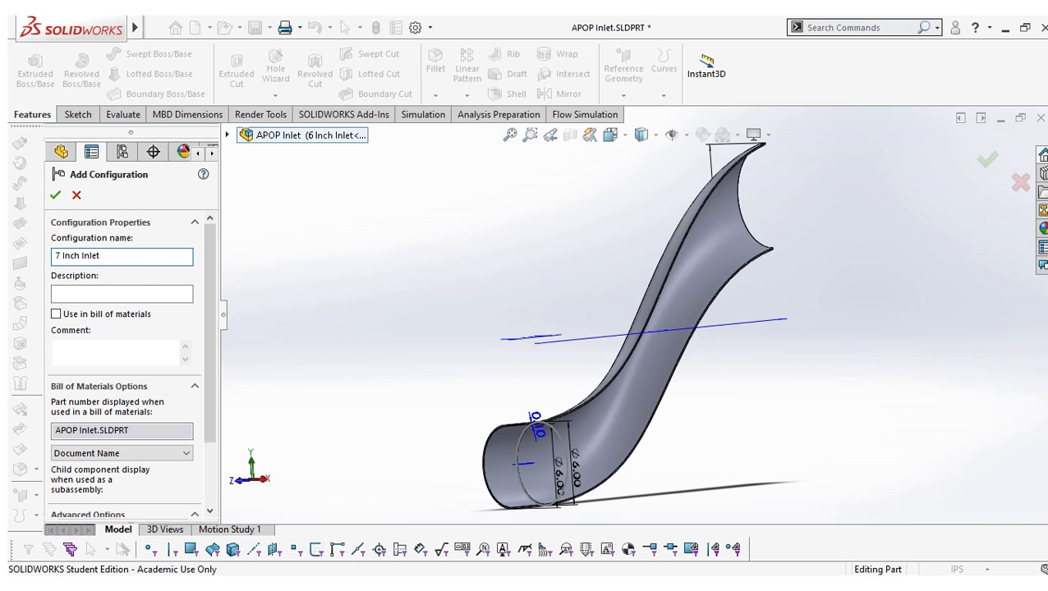
- Create the 7 Inch Inlet configuration, keeping the Suppress features option enabled
{"action": "scroll", "coordinate": [136, 422], "scroll_direction": "down", "scroll_amount": 3}
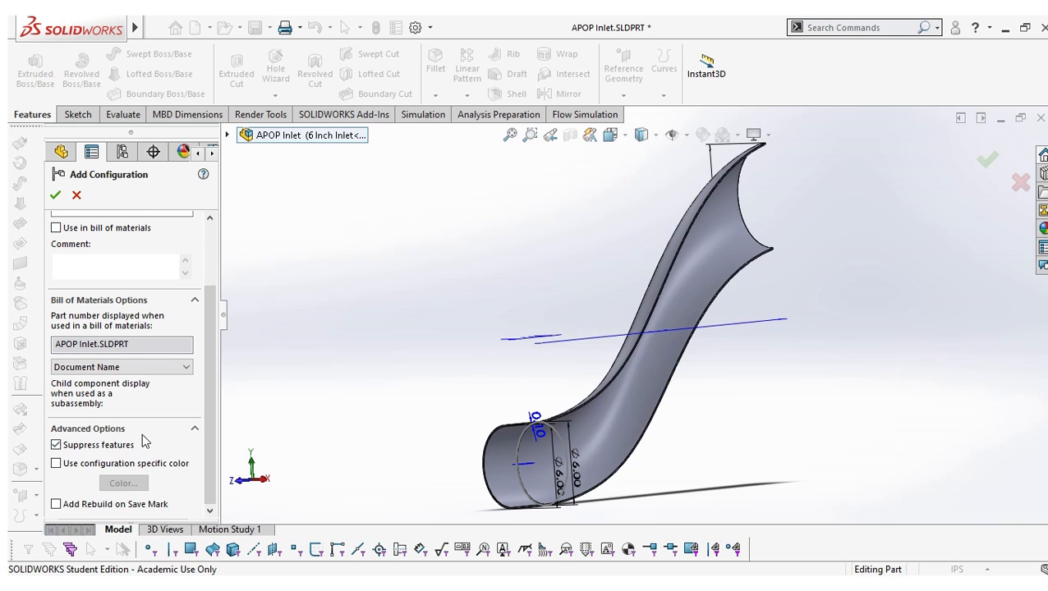
{"action": "scroll", "coordinate": [146, 442], "scroll_direction": "up", "scroll_amount": 3}
{"action": "left_click", "coordinate": [58, 197]}
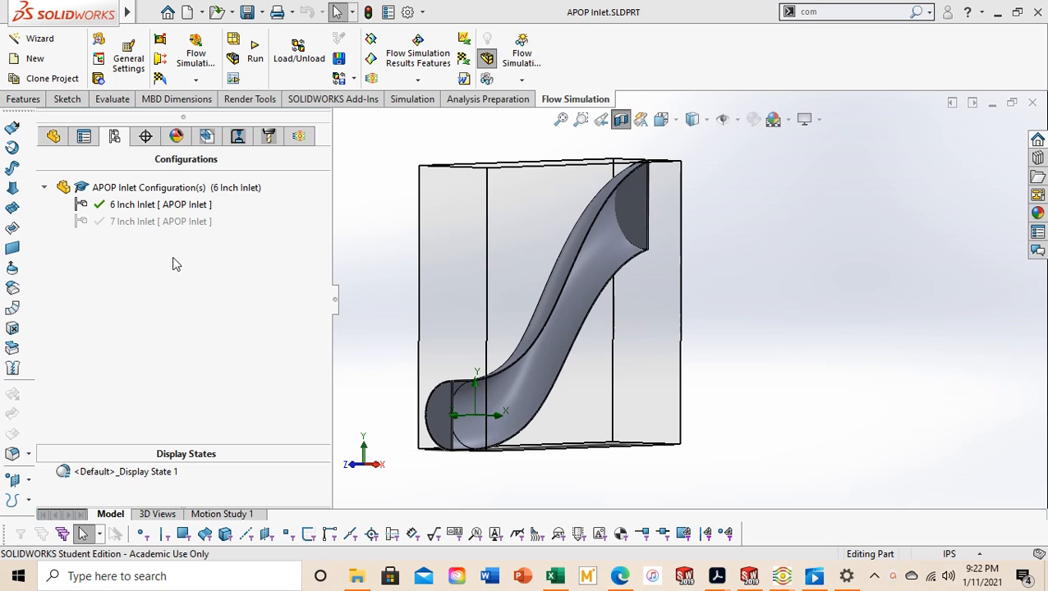
- Activate the 7 Inch Inlet configuration and move the Average Total Pressure Drop chart clear of the model
{"action": "double_click", "coordinate": [144, 223]}
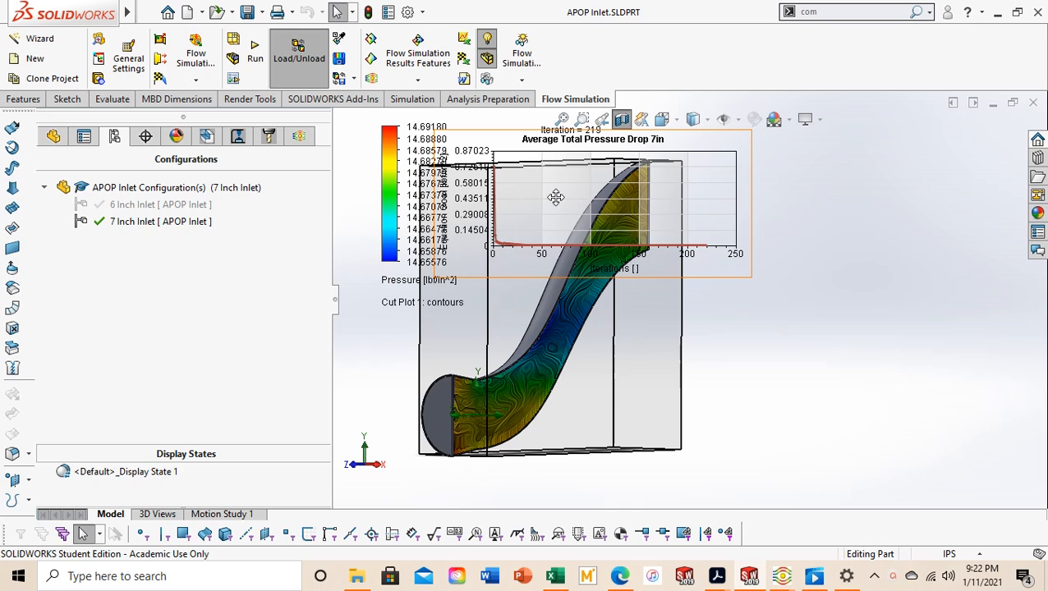
{"action": "left_click_drag", "start_coordinate": [554, 199], "coordinate": [800, 374]}
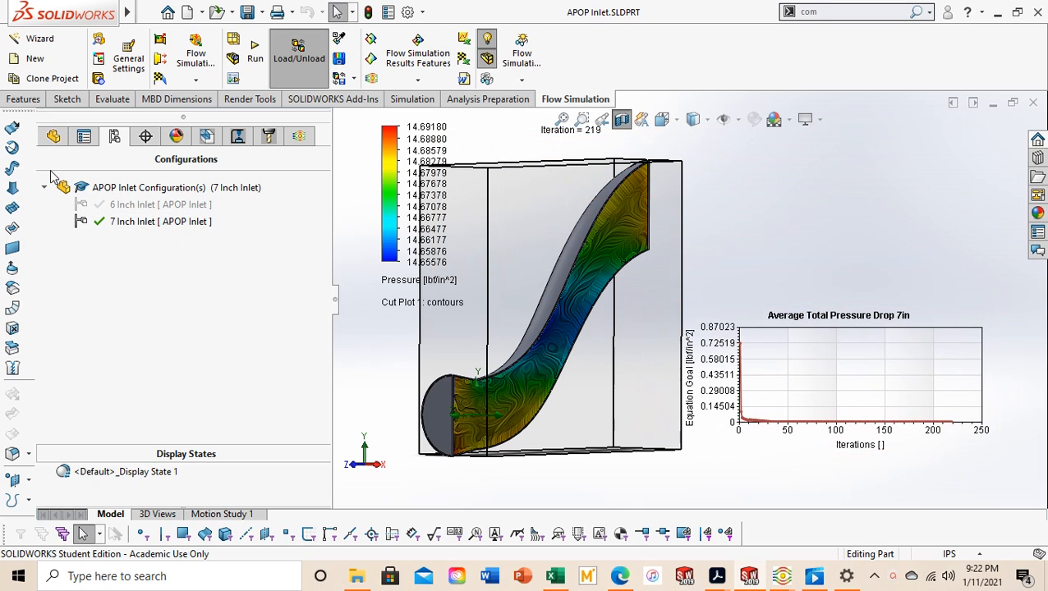
- Show the feature dimensions of the APOP Inlet part in the model view
{"action": "left_click", "coordinate": [53, 137]}
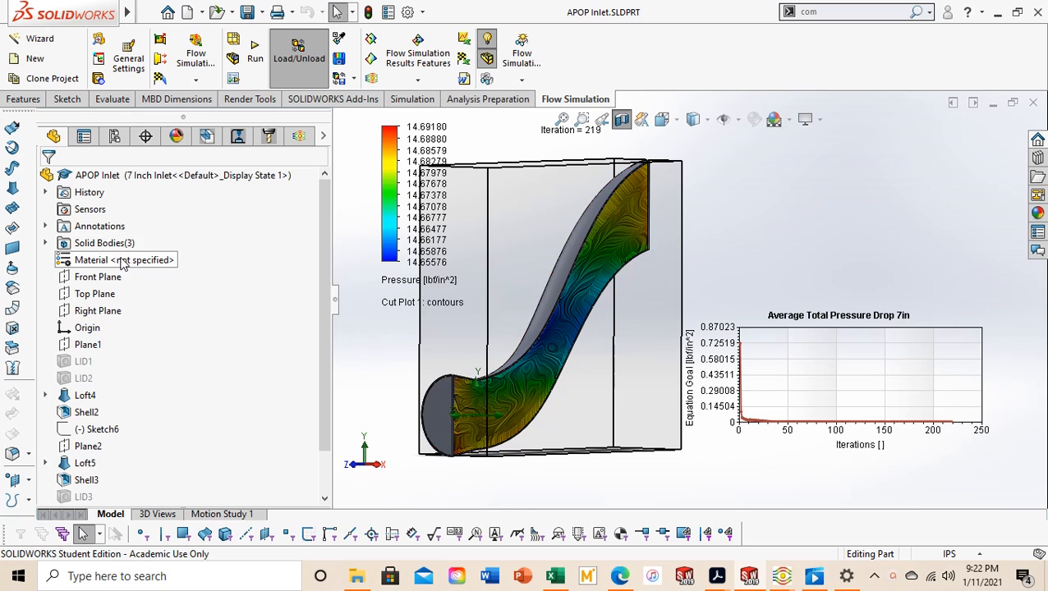
{"action": "left_click", "coordinate": [99, 226]}
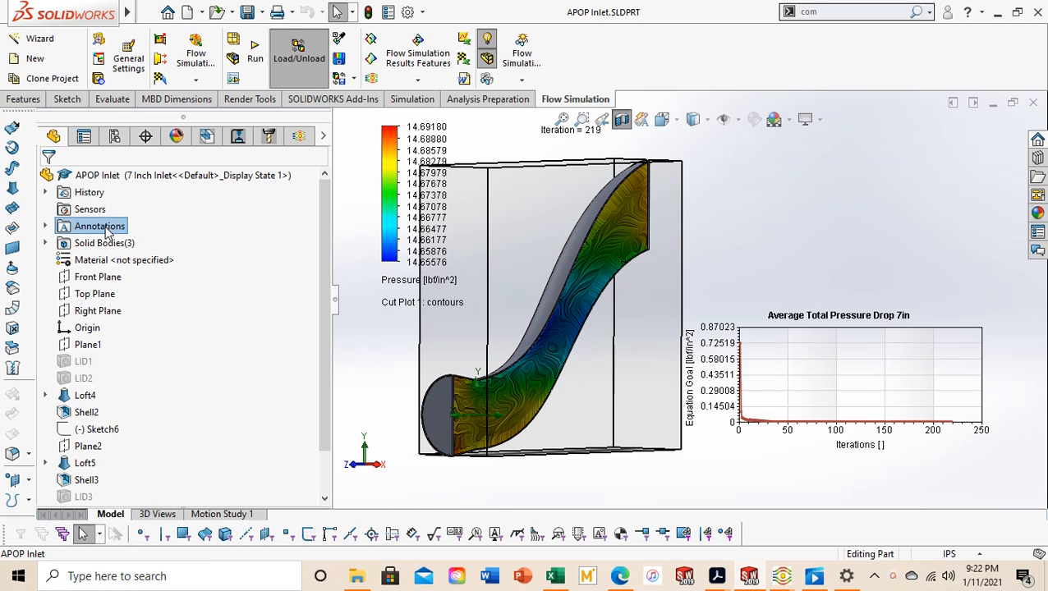
{"action": "right_click", "coordinate": [105, 233]}
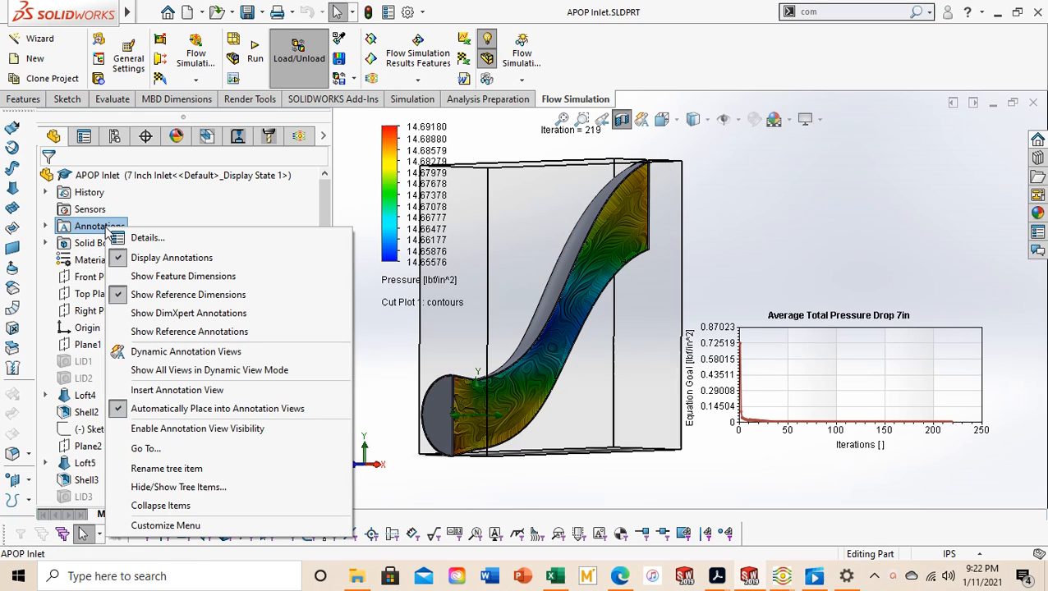
{"action": "left_click", "coordinate": [167, 277]}
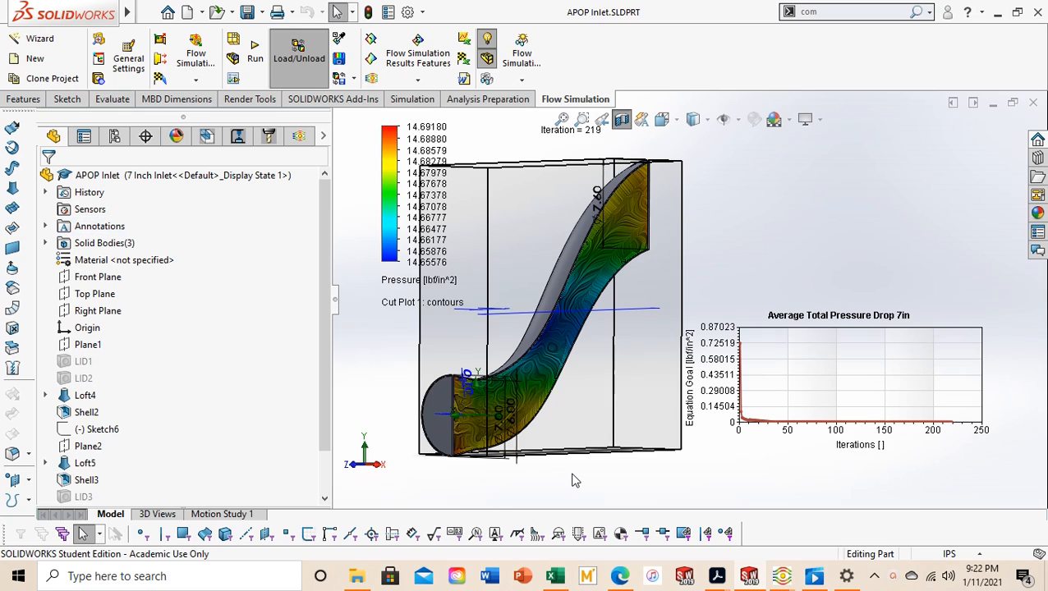
- Hide the pressure contour plot Cut Plot 1 in the 7 In Inlet flow project
{"action": "left_click", "coordinate": [299, 135]}
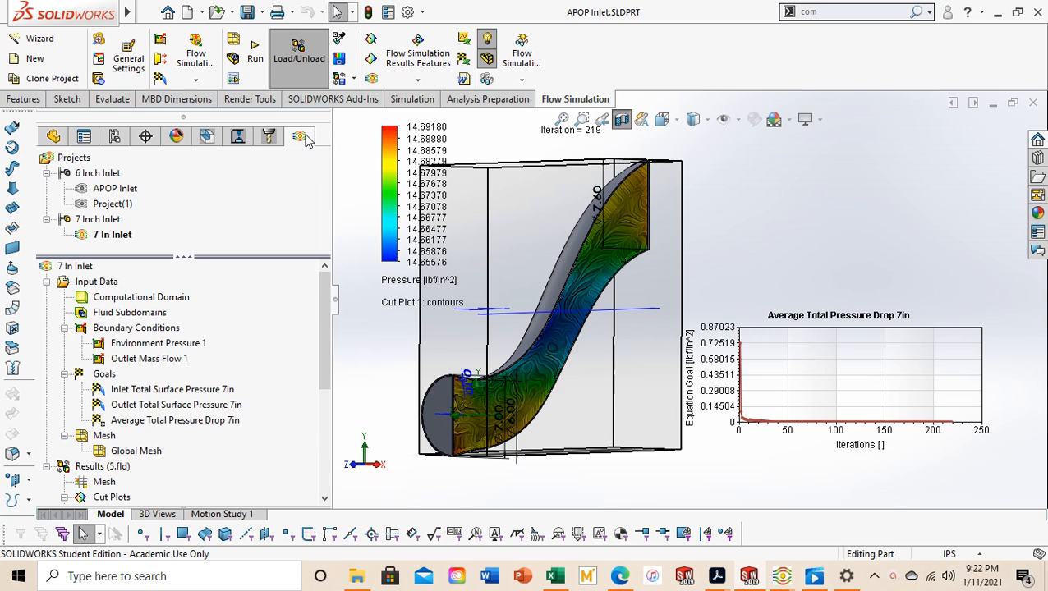
{"action": "scroll", "coordinate": [141, 411], "scroll_direction": "down", "scroll_amount": 1}
{"action": "scroll", "coordinate": [141, 411], "scroll_direction": "down", "scroll_amount": 3}
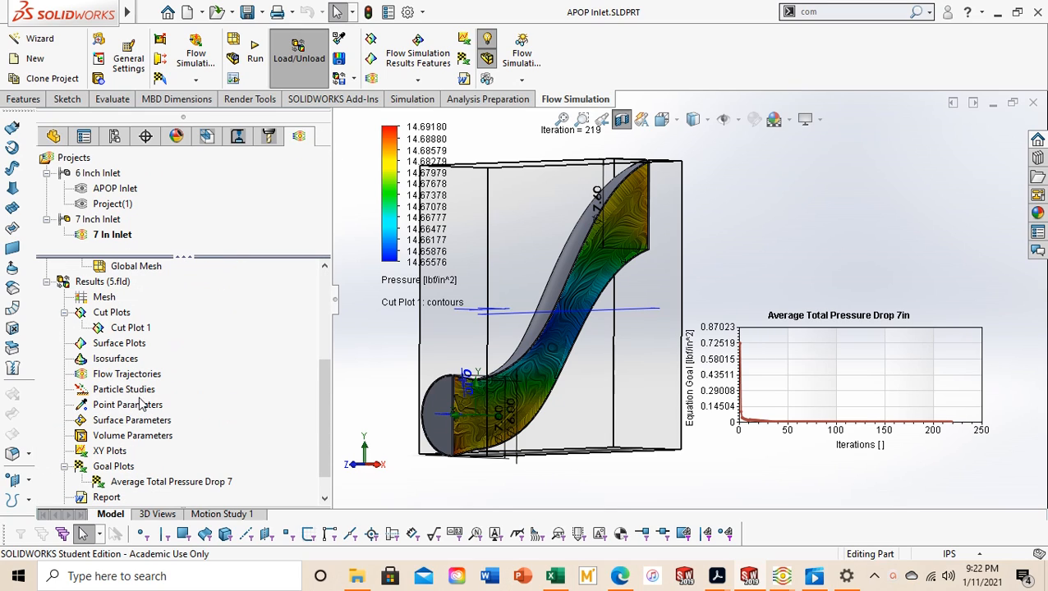
{"action": "right_click", "coordinate": [125, 331]}
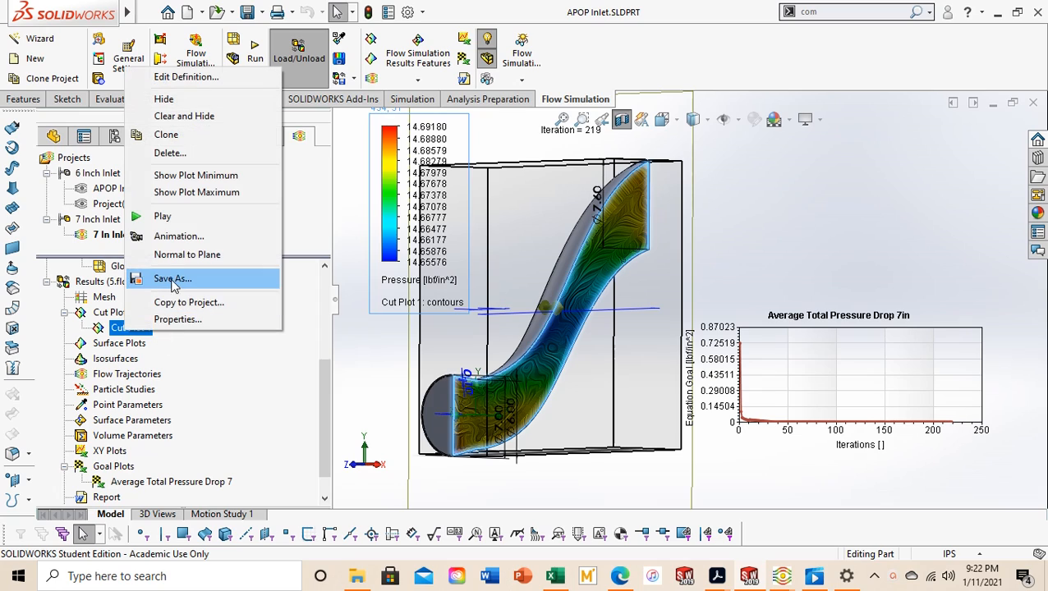
{"action": "left_click", "coordinate": [168, 99]}
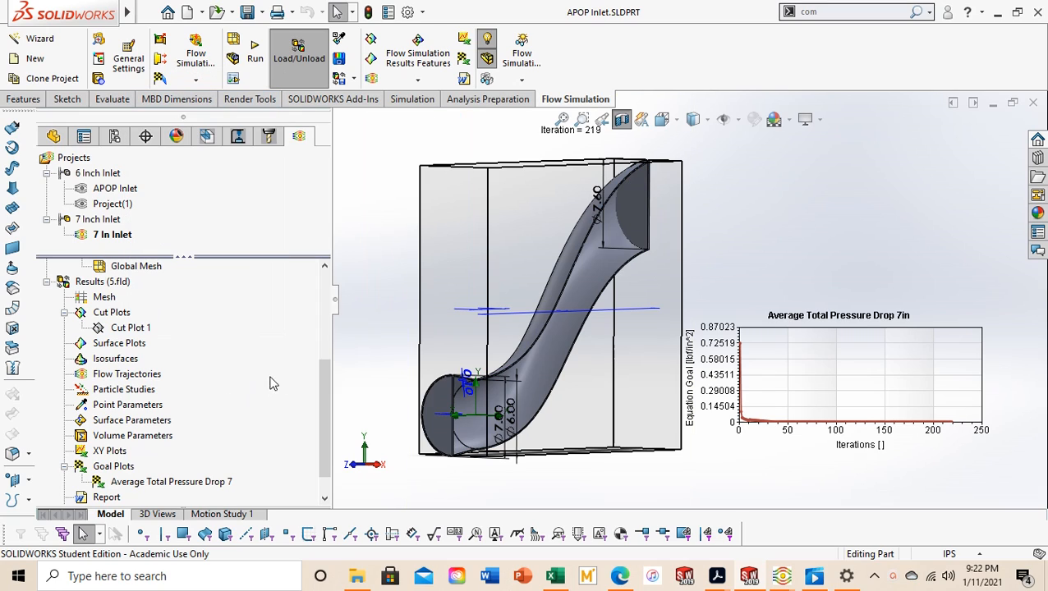
- Hide the computational domain of the 7 In Inlet flow project
{"action": "scroll", "coordinate": [121, 315], "scroll_direction": "up", "scroll_amount": 4}
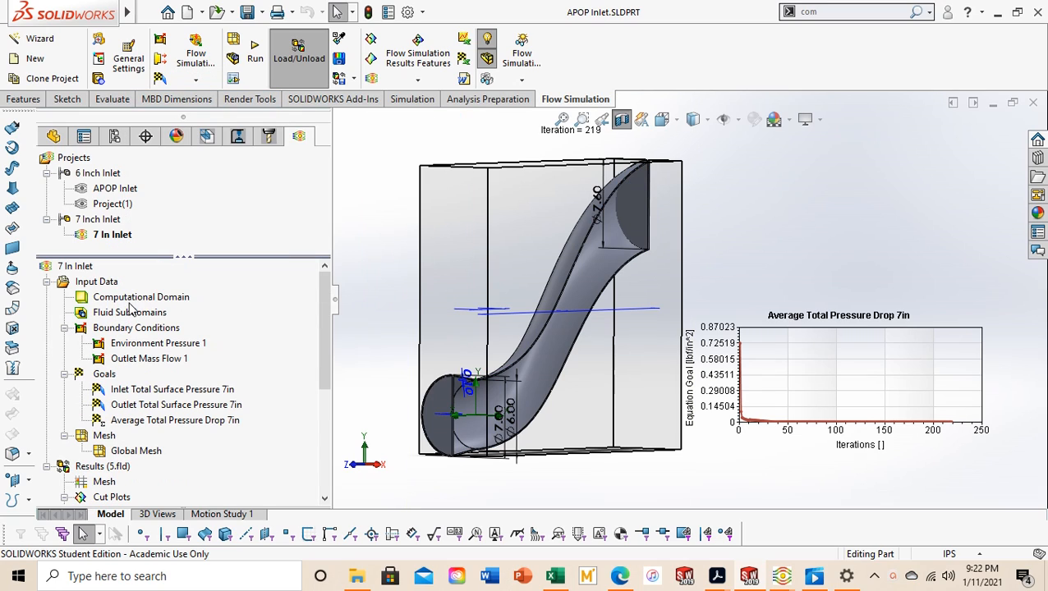
{"action": "right_click", "coordinate": [129, 301]}
{"action": "left_click", "coordinate": [175, 327]}
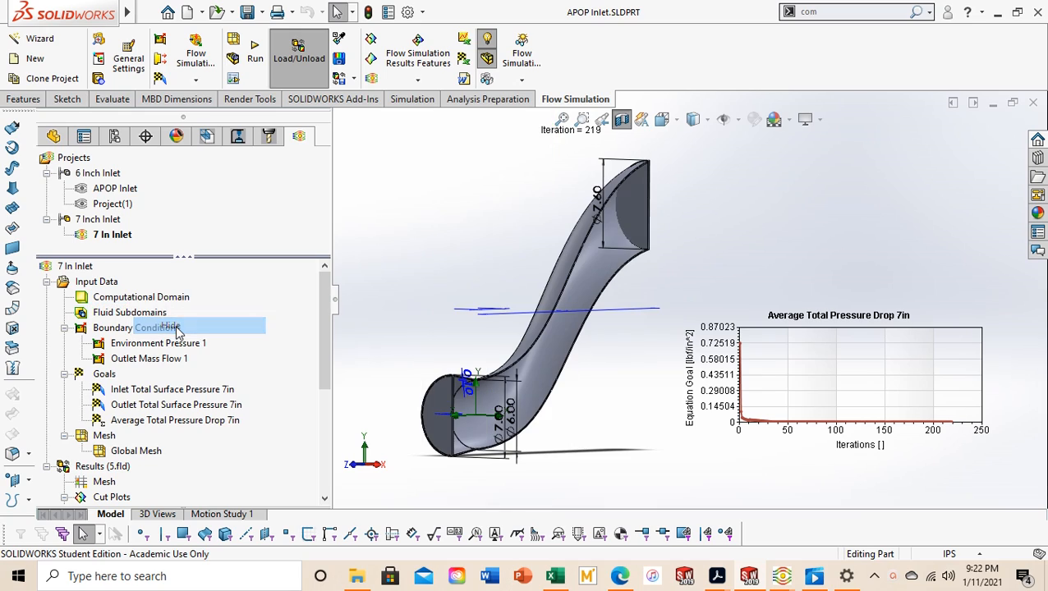
- Apply the 7.00 in inlet diameter D1@Sketch7 to this configuration only
{"action": "scroll", "coordinate": [471, 449], "scroll_direction": "down", "scroll_amount": 3}
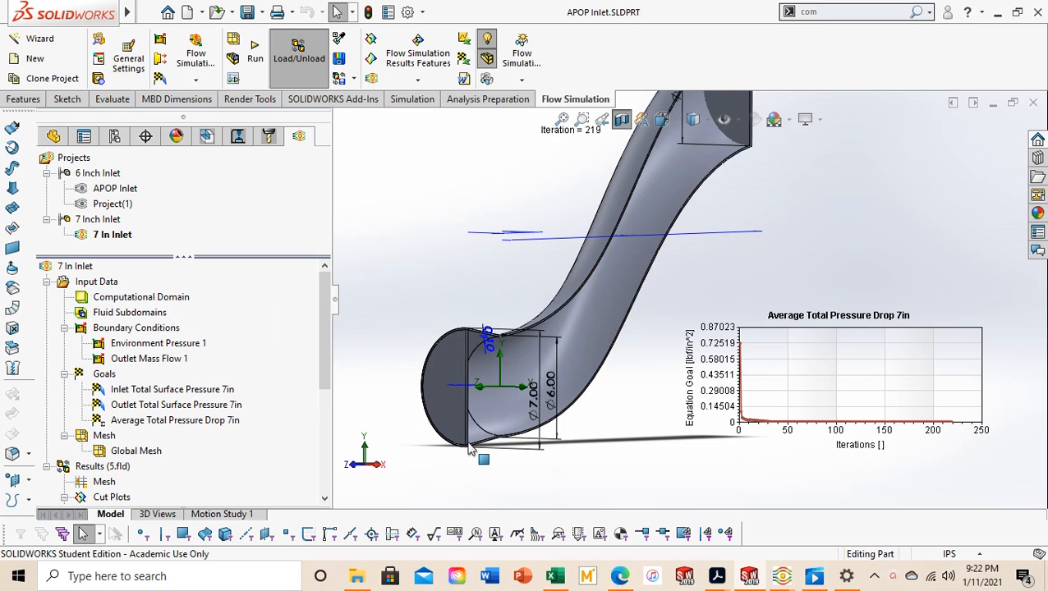
{"action": "scroll", "coordinate": [470, 448], "scroll_direction": "down", "scroll_amount": 1}
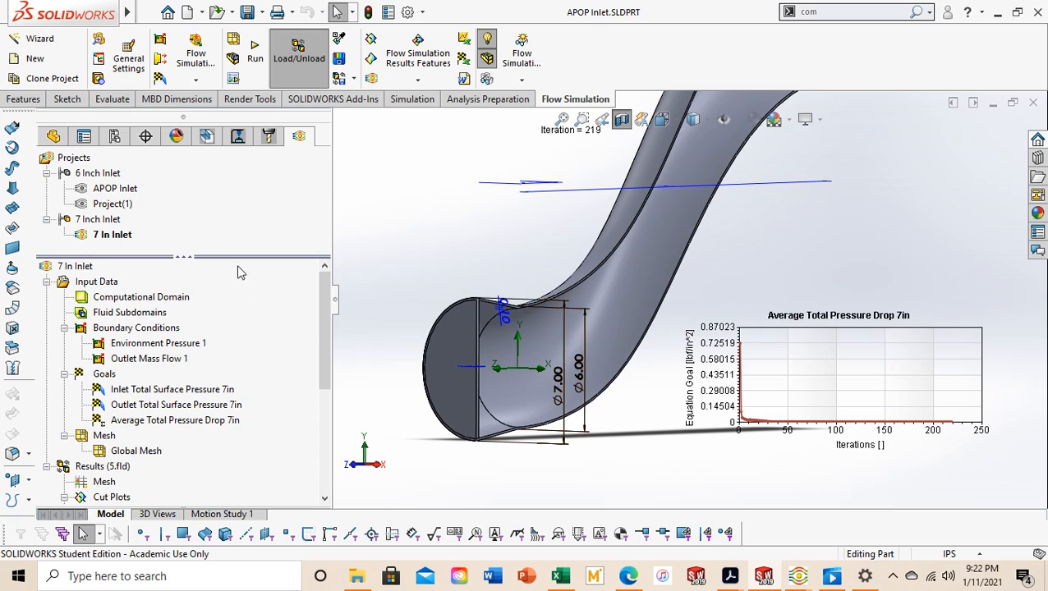
{"action": "left_click", "coordinate": [53, 135]}
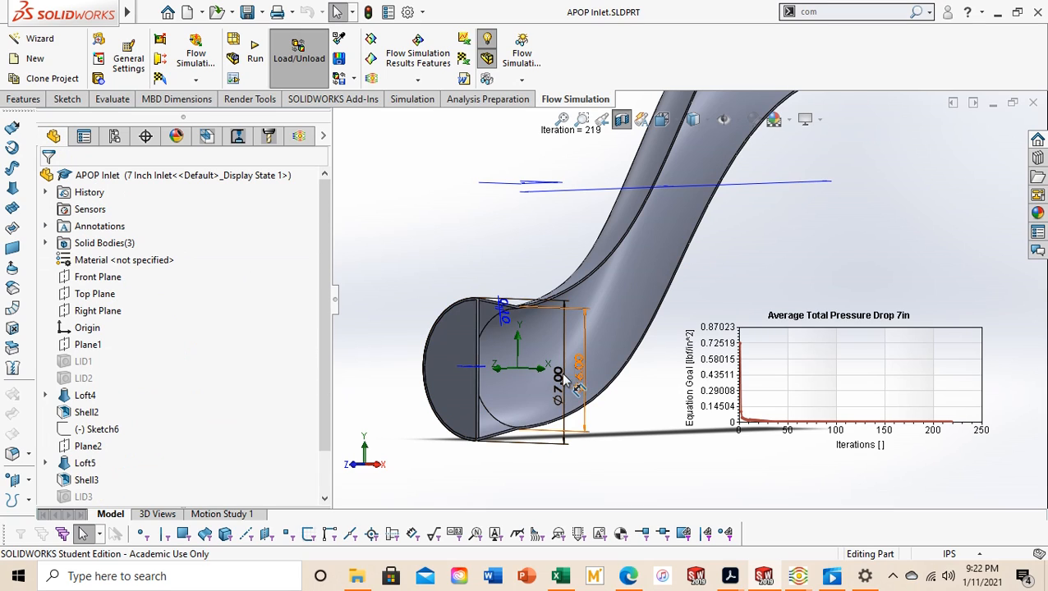
{"action": "scroll", "coordinate": [561, 401], "scroll_direction": "down", "scroll_amount": 1}
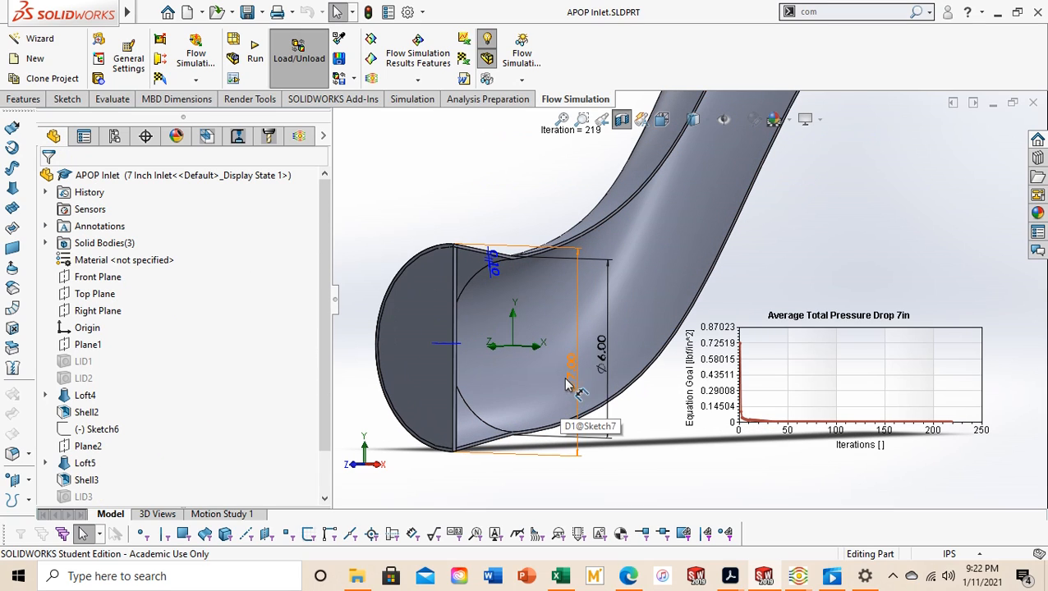
{"action": "left_click", "coordinate": [570, 375]}
{"action": "double_click", "coordinate": [572, 377]}
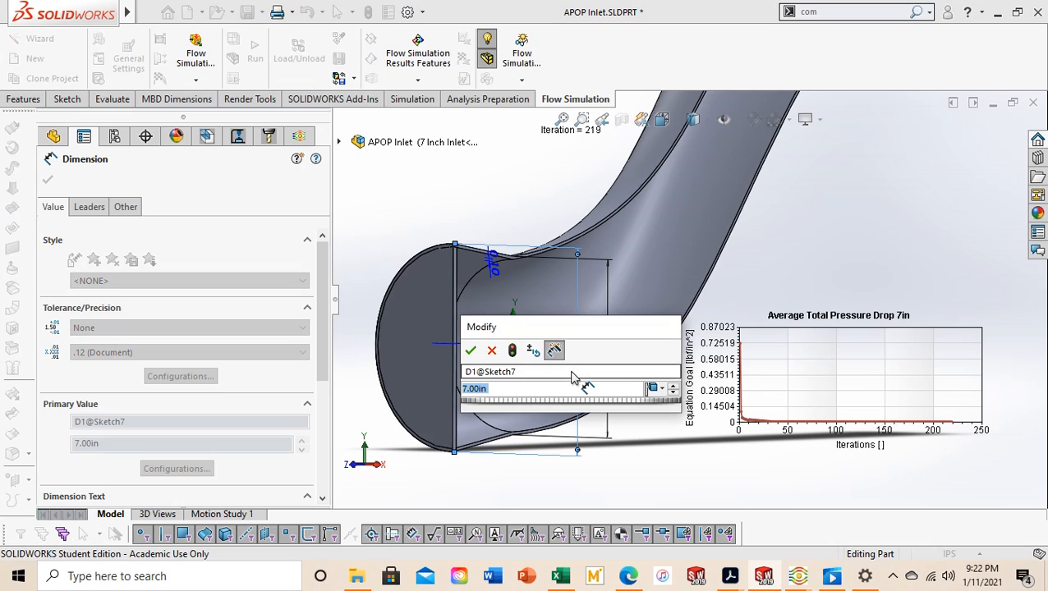
{"action": "left_click", "coordinate": [491, 390]}
{"action": "left_click", "coordinate": [652, 389]}
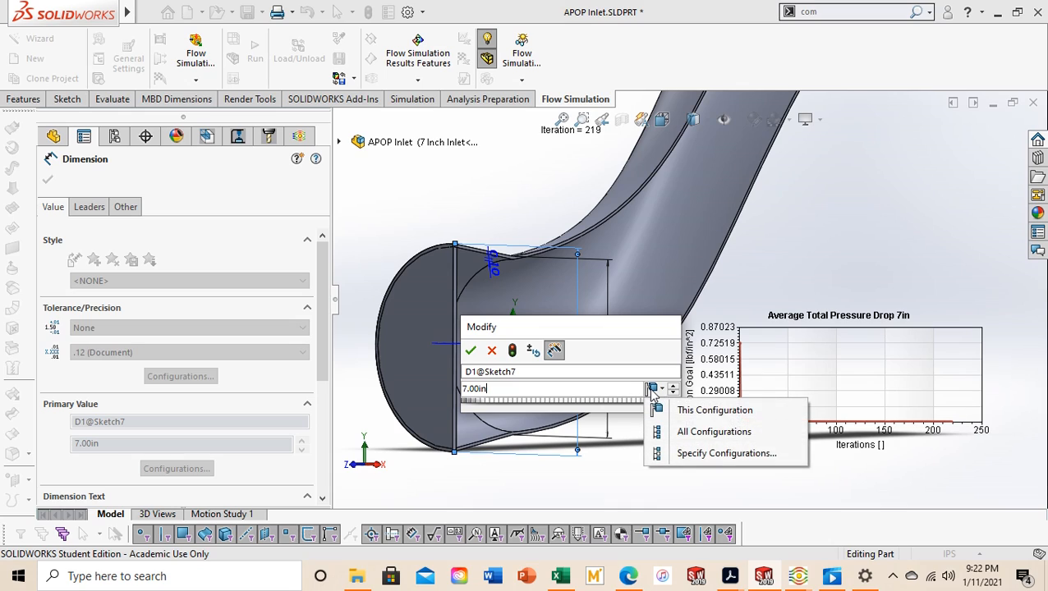
{"action": "left_click", "coordinate": [688, 411]}
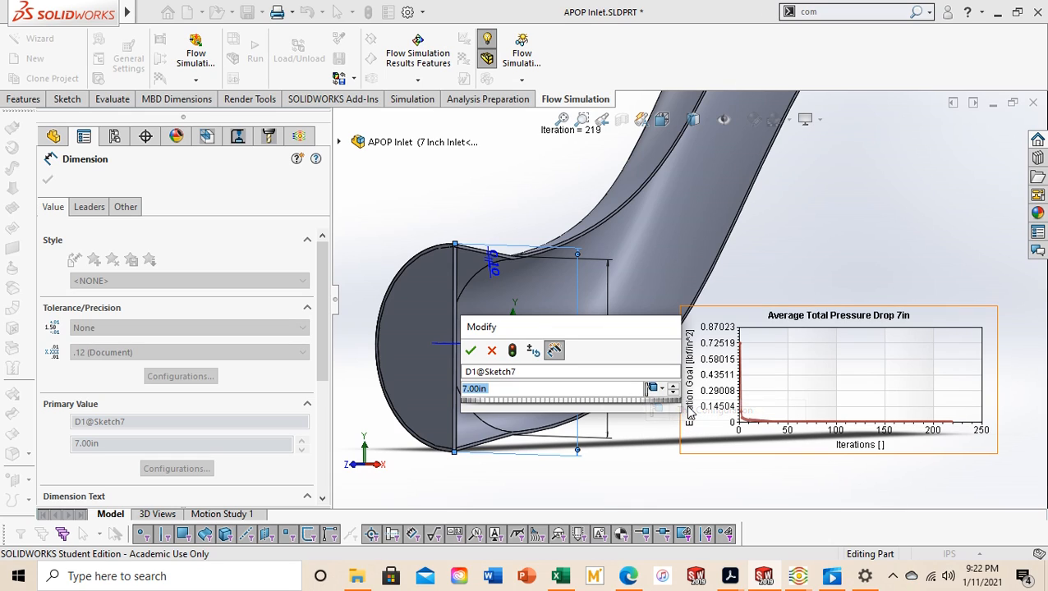
{"action": "left_click", "coordinate": [470, 350]}
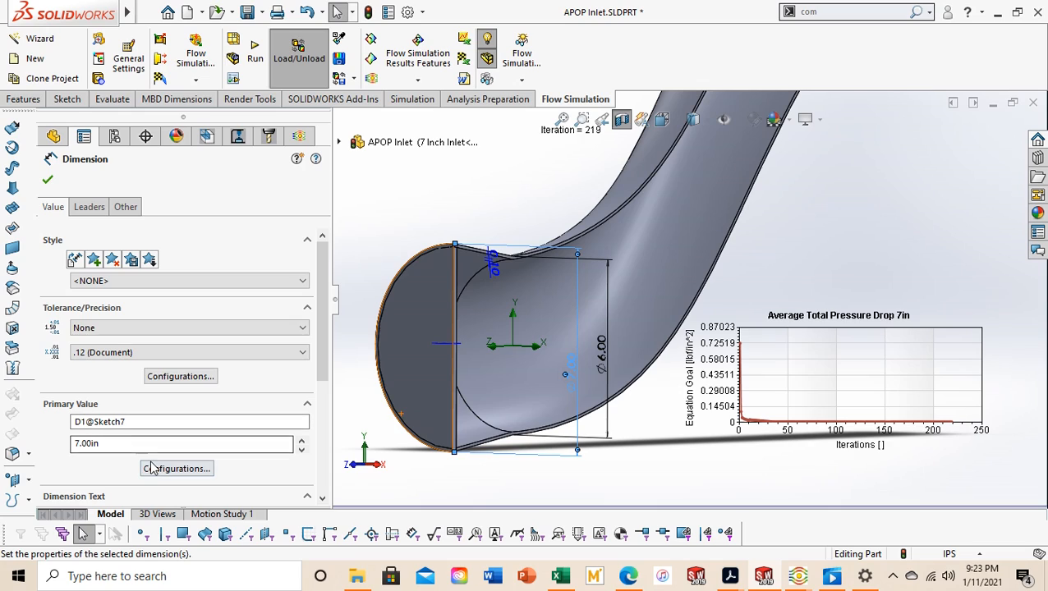
- Specify 7 Inch Inlet as the only configuration modified by the inlet diameter's primary value
{"action": "left_click", "coordinate": [151, 469]}
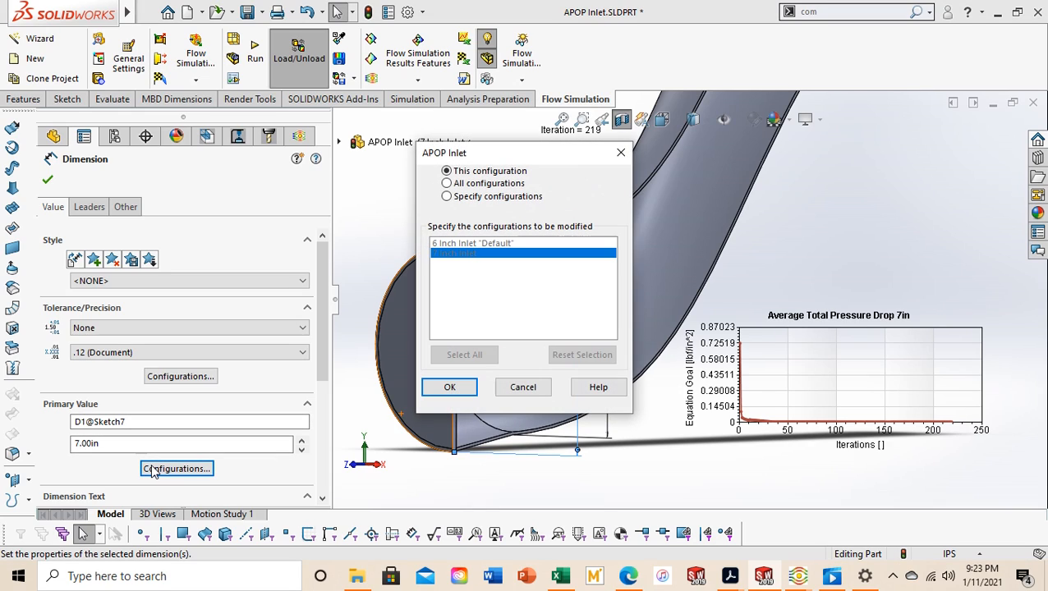
{"action": "left_click", "coordinate": [446, 197]}
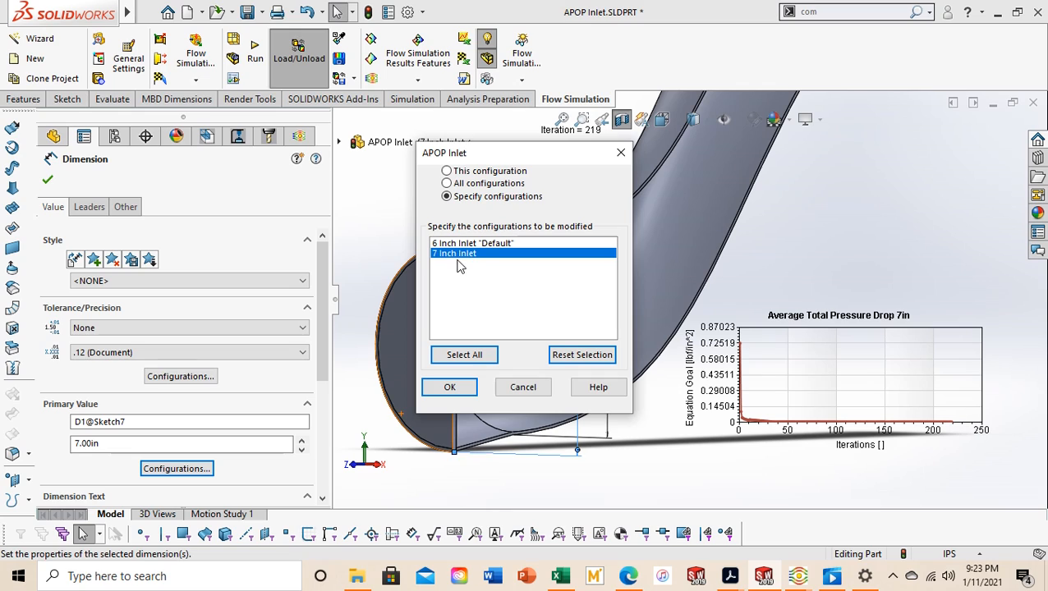
{"action": "left_click", "coordinate": [451, 389]}
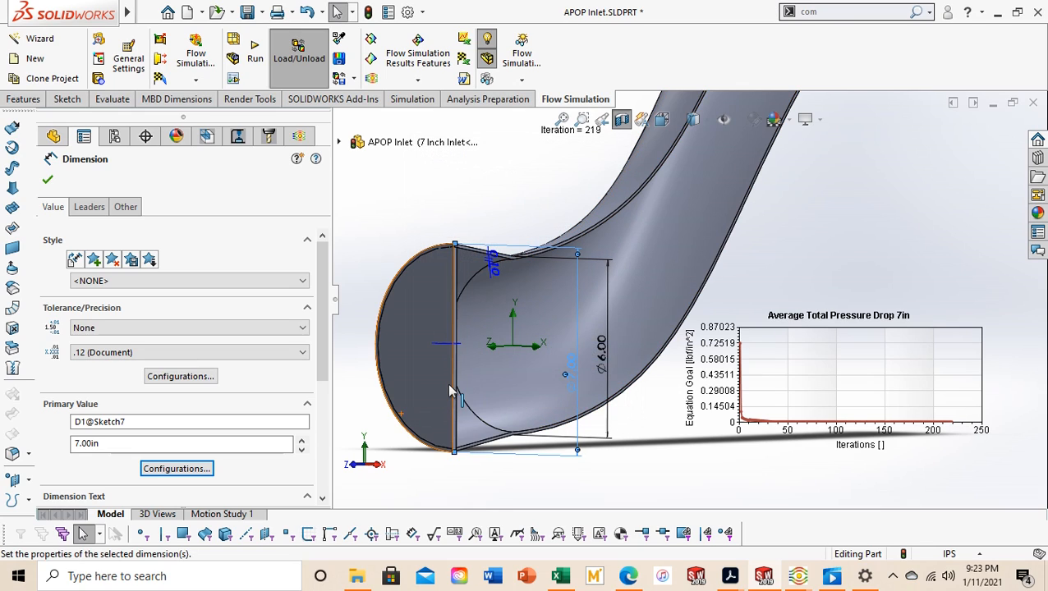
{"action": "left_click", "coordinate": [49, 181]}
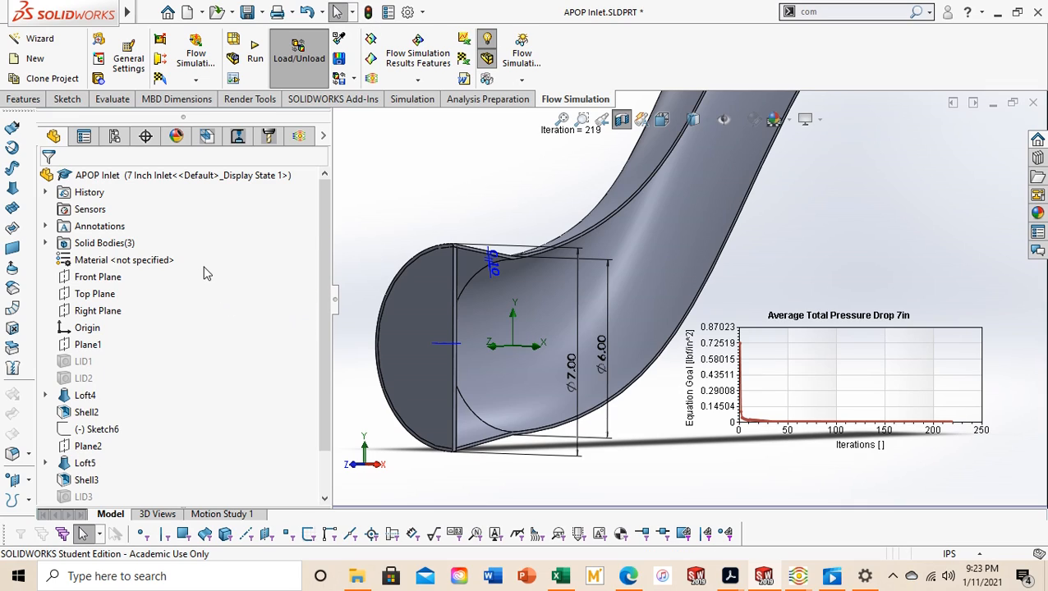
- Activate the 6 Inch Inlet configuration and apply its inlet diameter D1@Sketch7 to this configuration only
{"action": "left_click", "coordinate": [115, 136]}
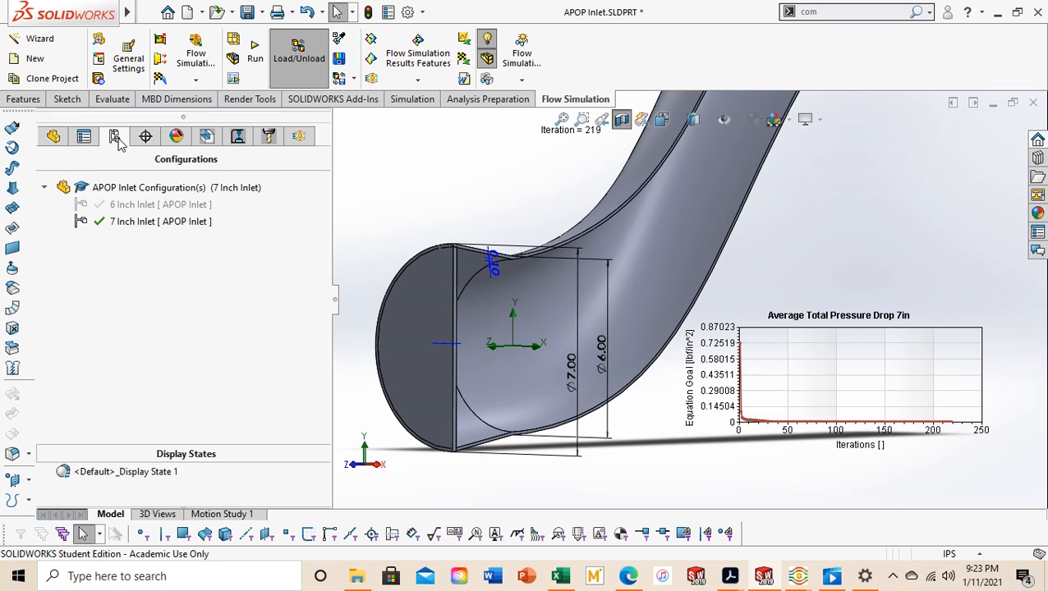
{"action": "double_click", "coordinate": [155, 207]}
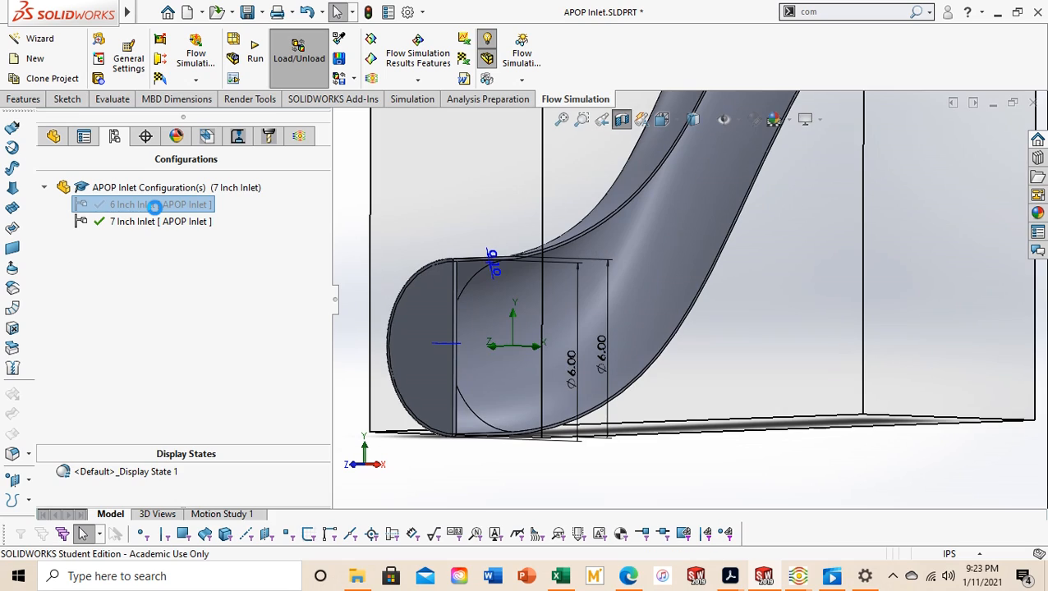
{"action": "left_click", "coordinate": [570, 367]}
{"action": "double_click", "coordinate": [573, 369]}
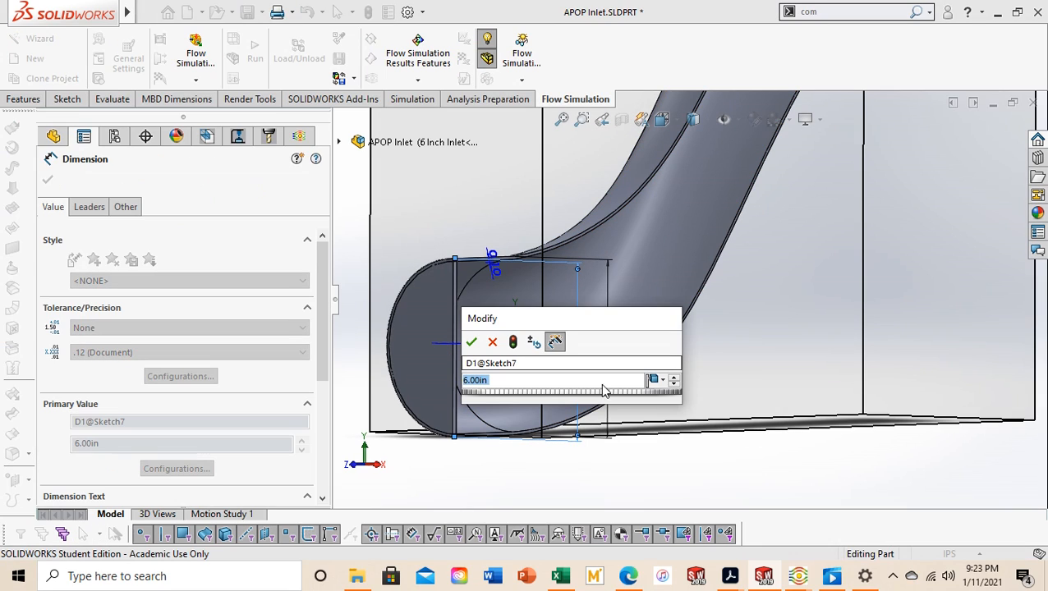
{"action": "left_click", "coordinate": [657, 380]}
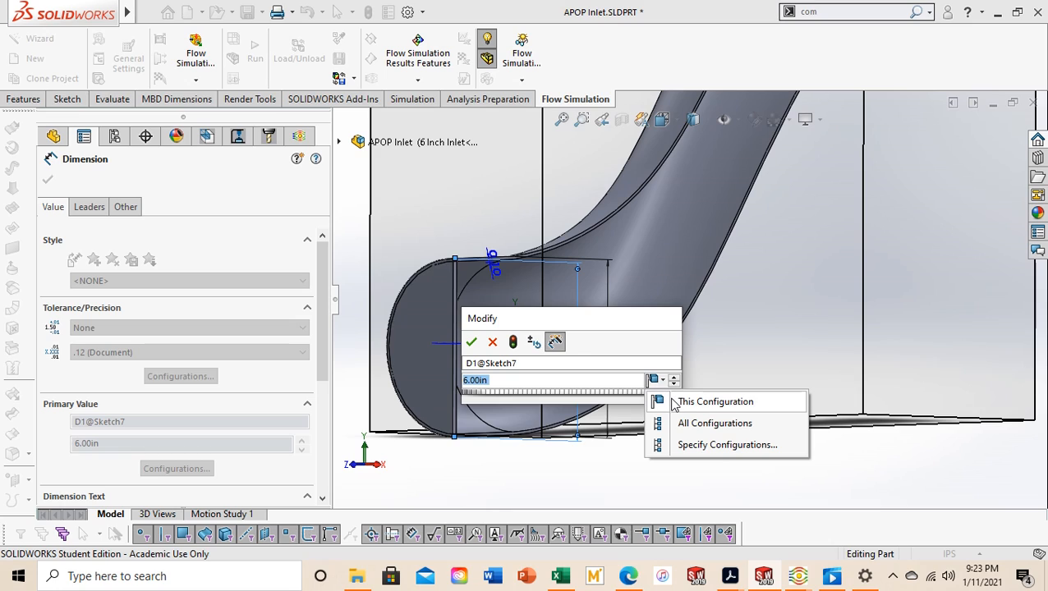
{"action": "left_click", "coordinate": [685, 400]}
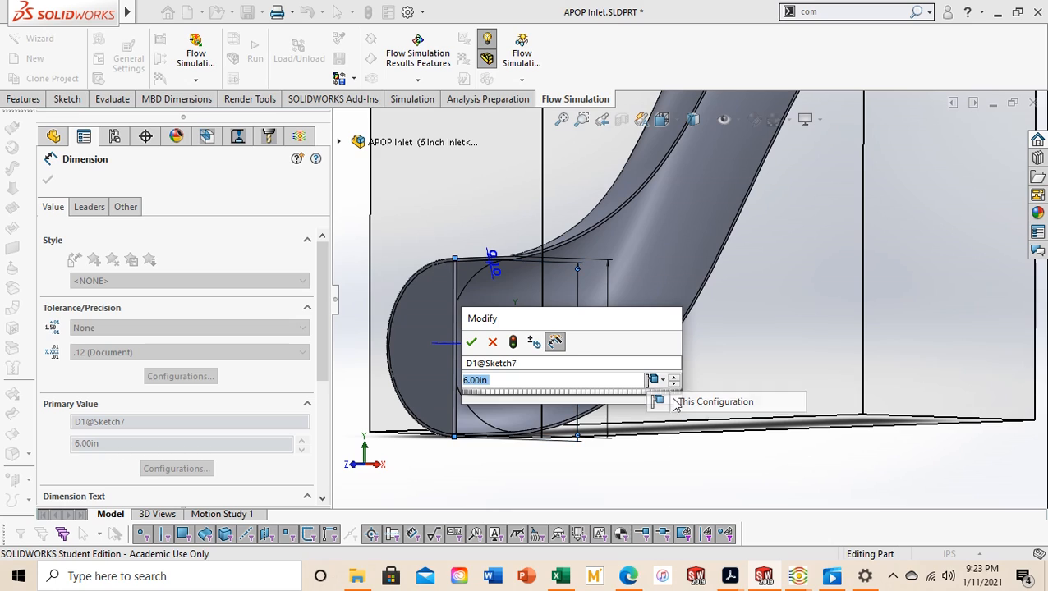
{"action": "left_click", "coordinate": [470, 342]}
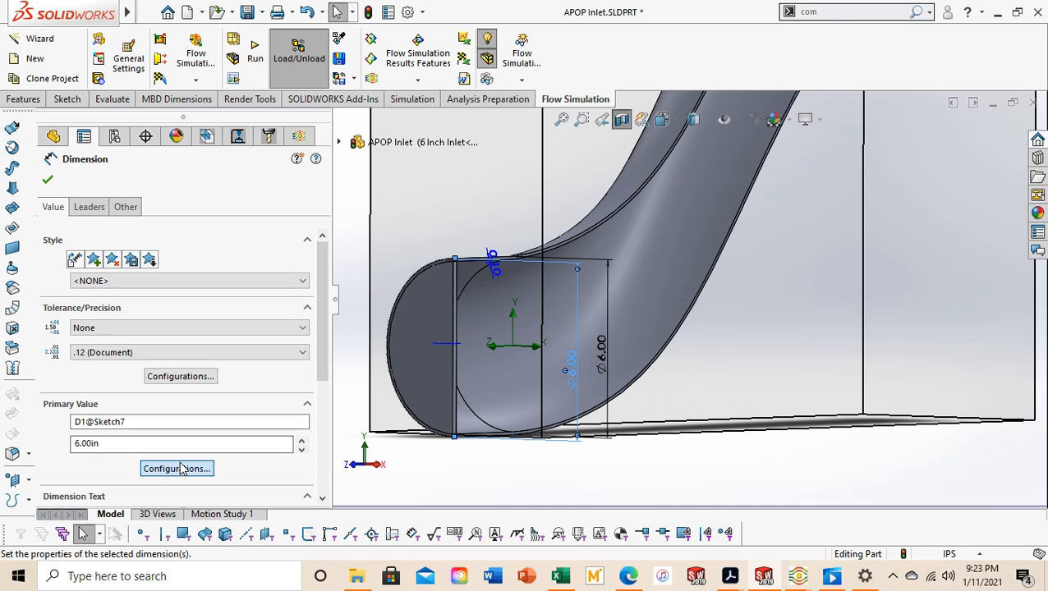
- Specify 6 Inch Inlet as the only configuration modified by the inlet diameter's primary value
{"action": "left_click", "coordinate": [177, 468]}
{"action": "left_click", "coordinate": [447, 197]}
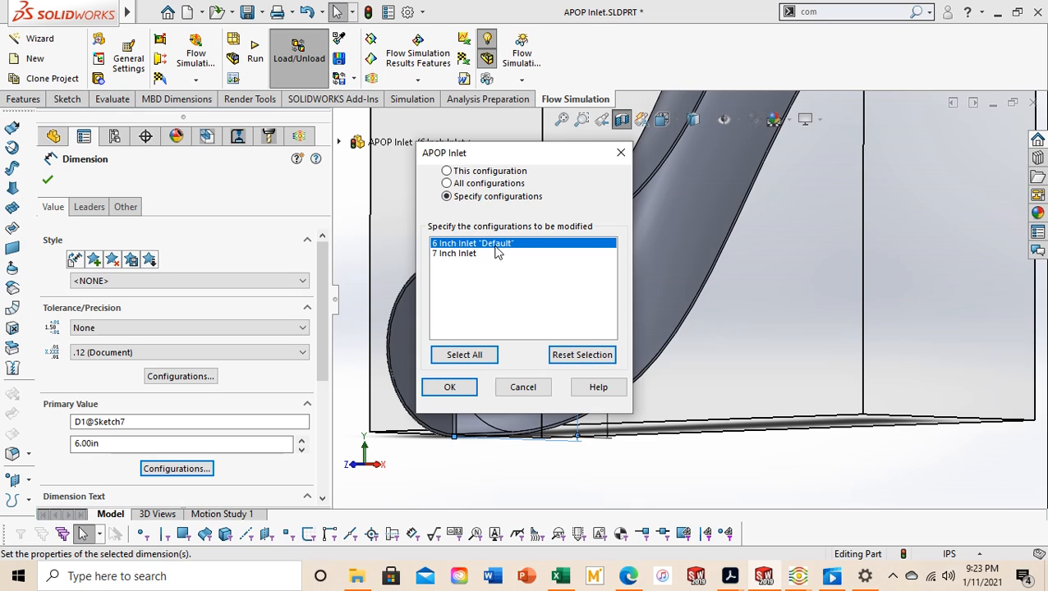
{"action": "left_click", "coordinate": [467, 389]}
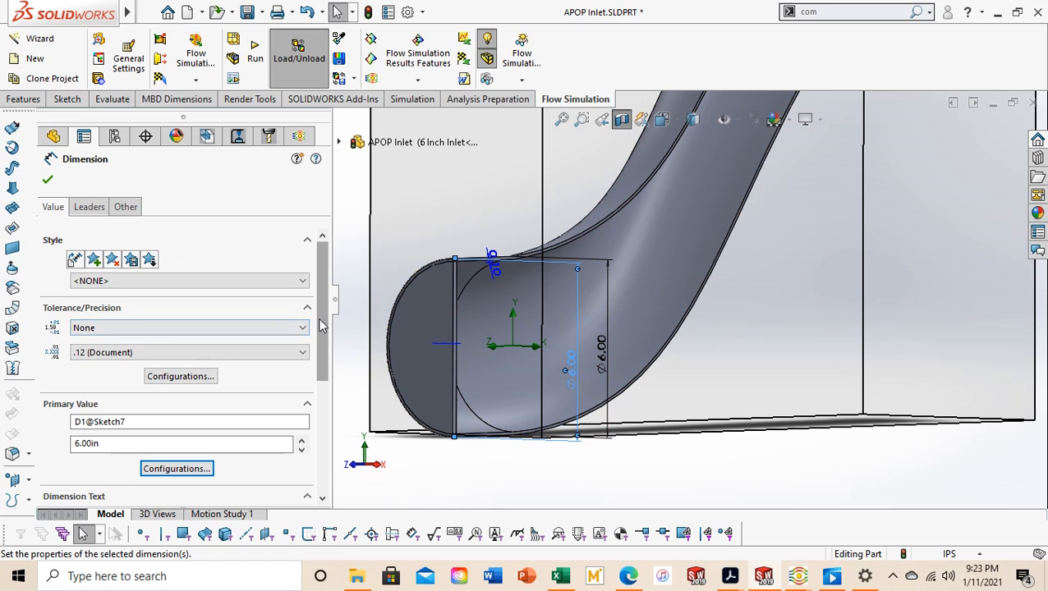
{"action": "scroll", "coordinate": [321, 326], "scroll_direction": "down", "scroll_amount": 3}
{"action": "scroll", "coordinate": [320, 326], "scroll_direction": "up", "scroll_amount": 3}
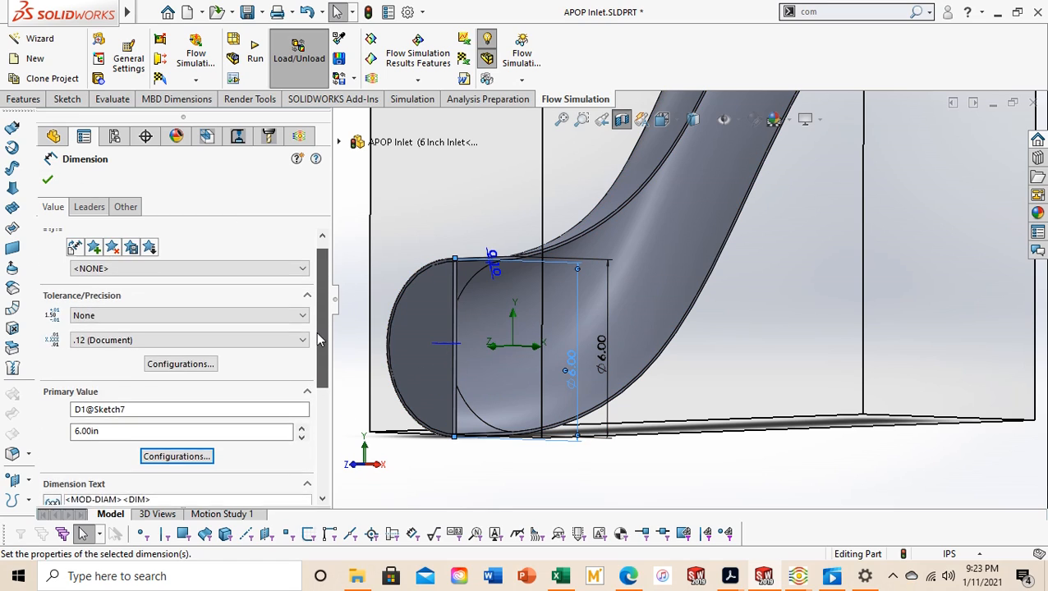
- Close the inlet diameter's dimension properties and activate the 7 Inch Inlet configuration
{"action": "left_click", "coordinate": [47, 181]}
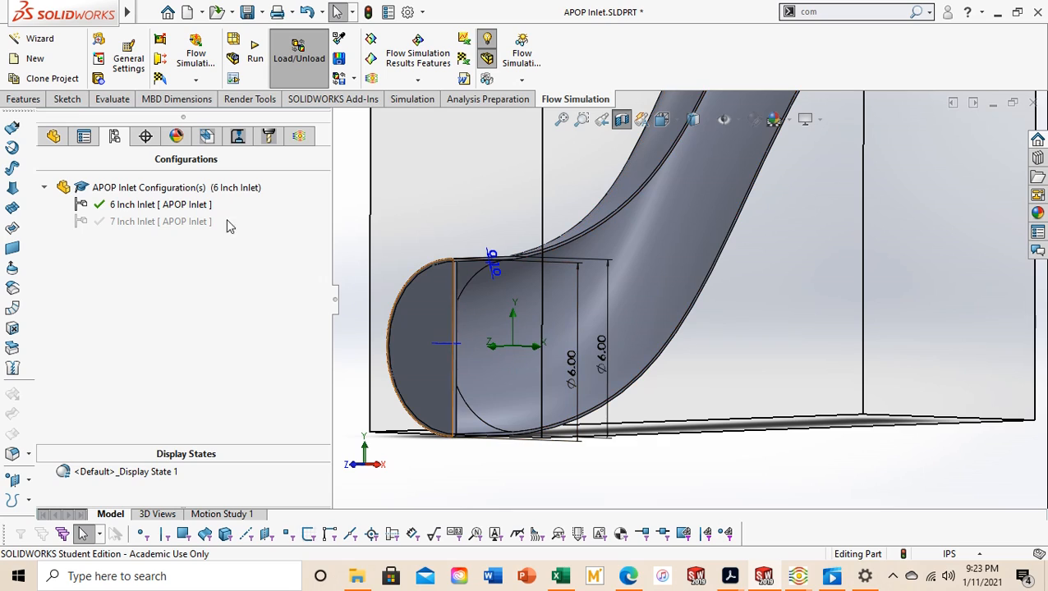
{"action": "double_click", "coordinate": [135, 221]}
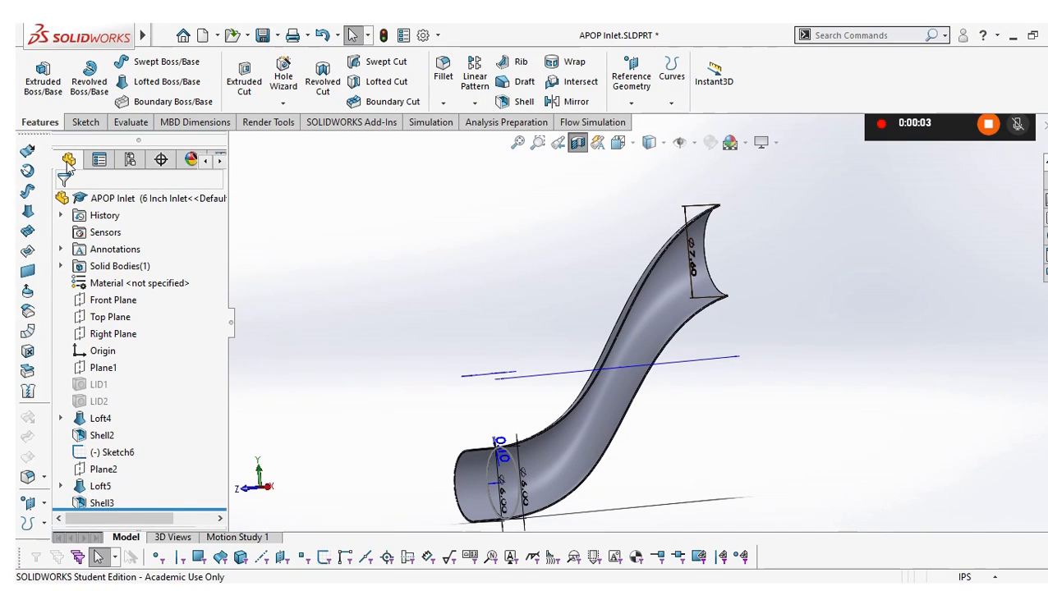
- Hide the model's feature dimensions and the inlet circle Sketch2 under Loft4
{"action": "left_click", "coordinate": [123, 249]}
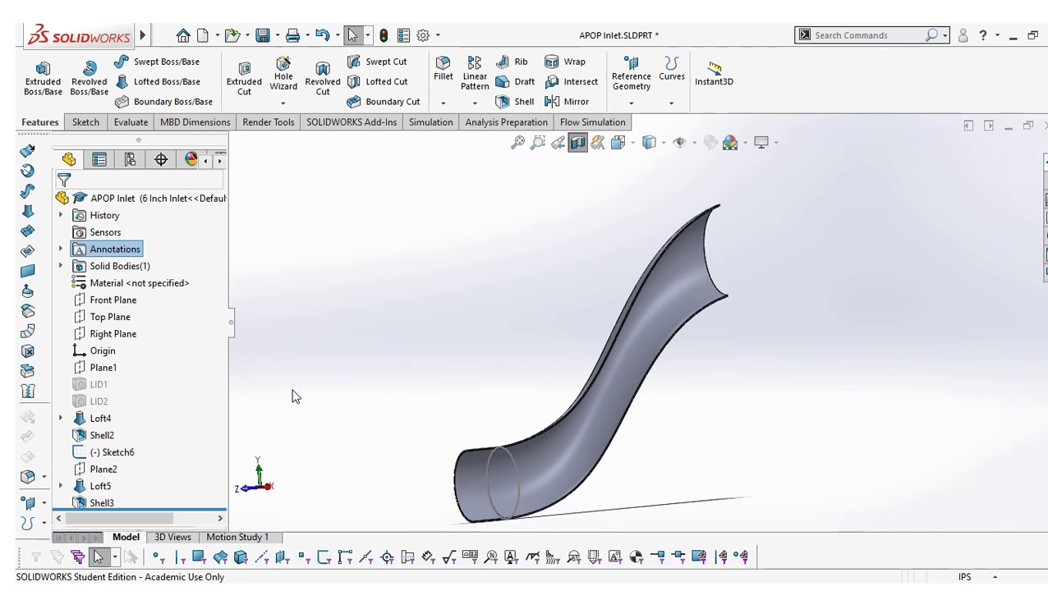
{"action": "left_click", "coordinate": [107, 454]}
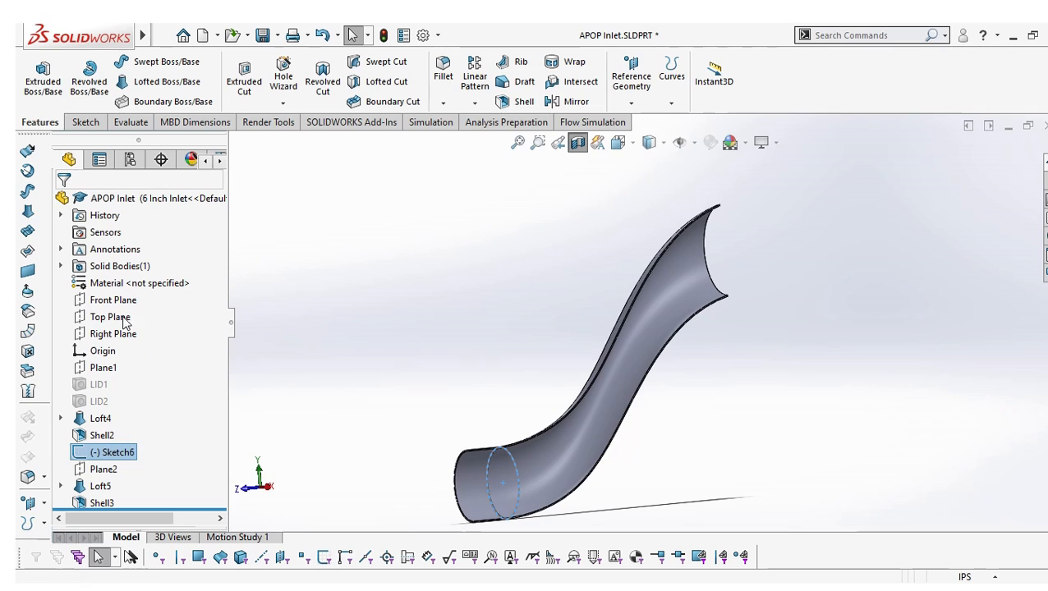
{"action": "left_click", "coordinate": [386, 348]}
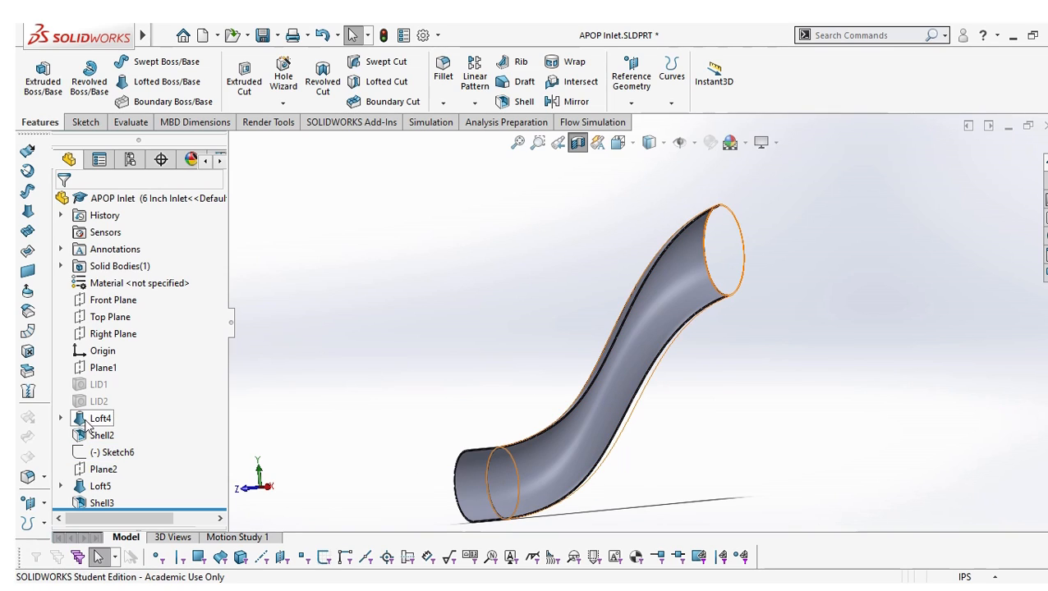
{"action": "left_click", "coordinate": [61, 419]}
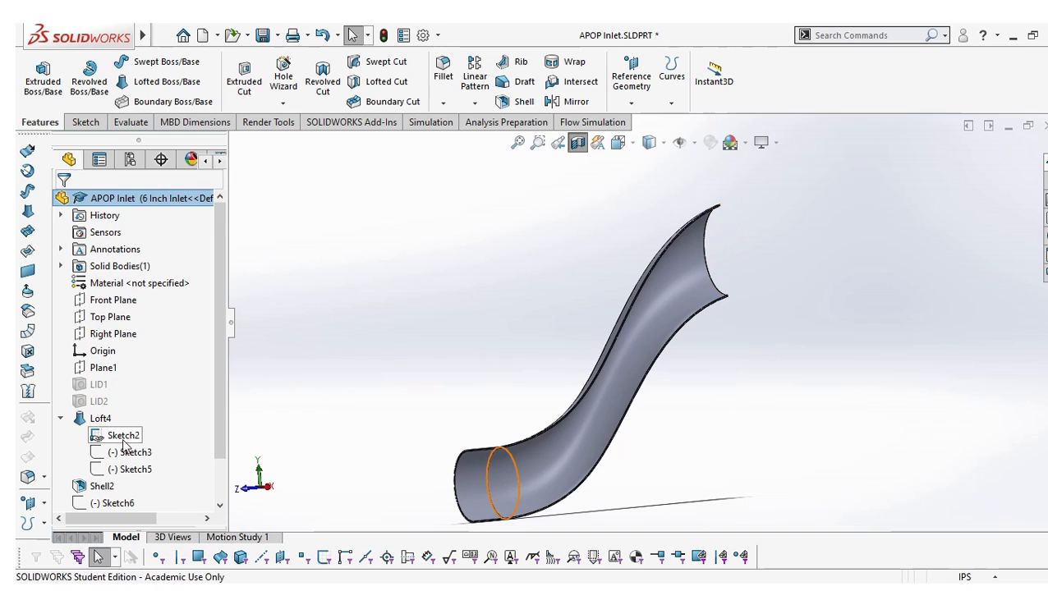
{"action": "left_click", "coordinate": [123, 442]}
{"action": "left_click", "coordinate": [241, 364]}
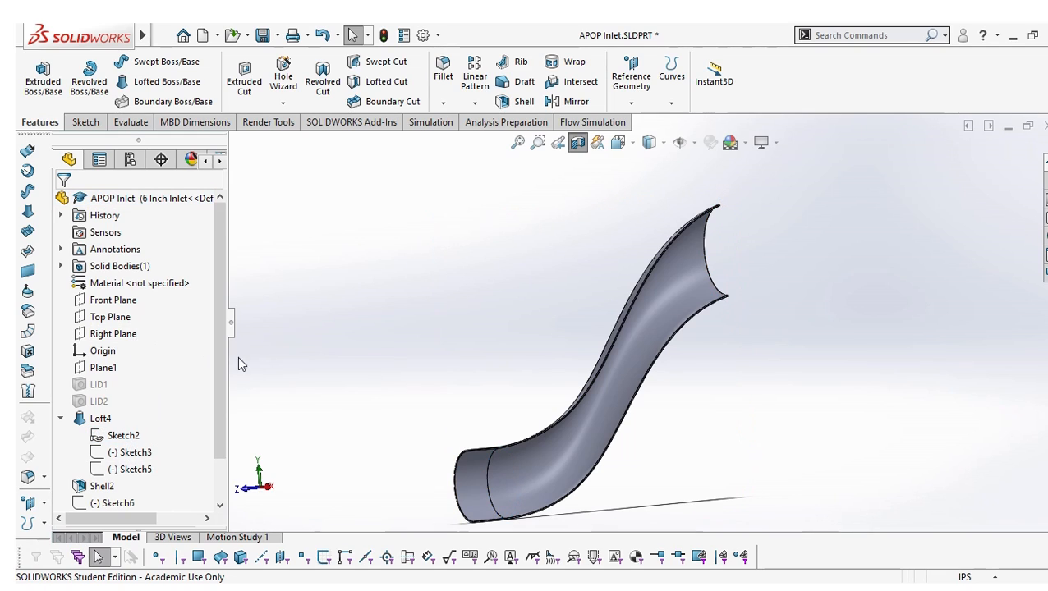
- Start a new flow simulation project with the Wizard and assign it to the existing 6 Inch Inlet configuration
{"action": "scroll", "coordinate": [404, 343], "scroll_direction": "up", "scroll_amount": 2}
{"action": "scroll", "coordinate": [752, 376], "scroll_direction": "down", "scroll_amount": 1}
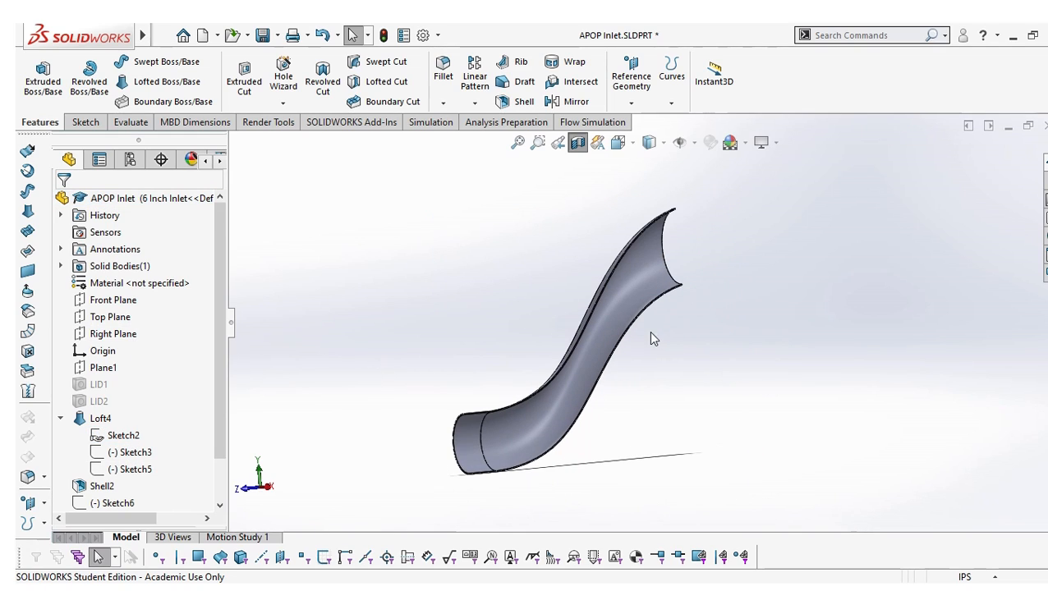
{"action": "scroll", "coordinate": [585, 287], "scroll_direction": "down", "scroll_amount": 1}
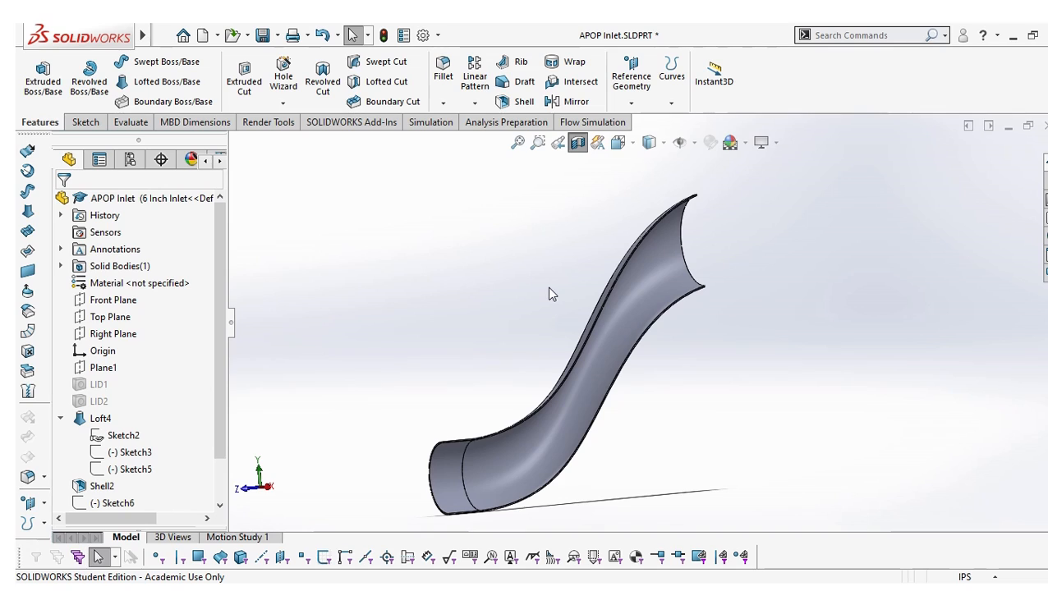
{"action": "left_click", "coordinate": [593, 122]}
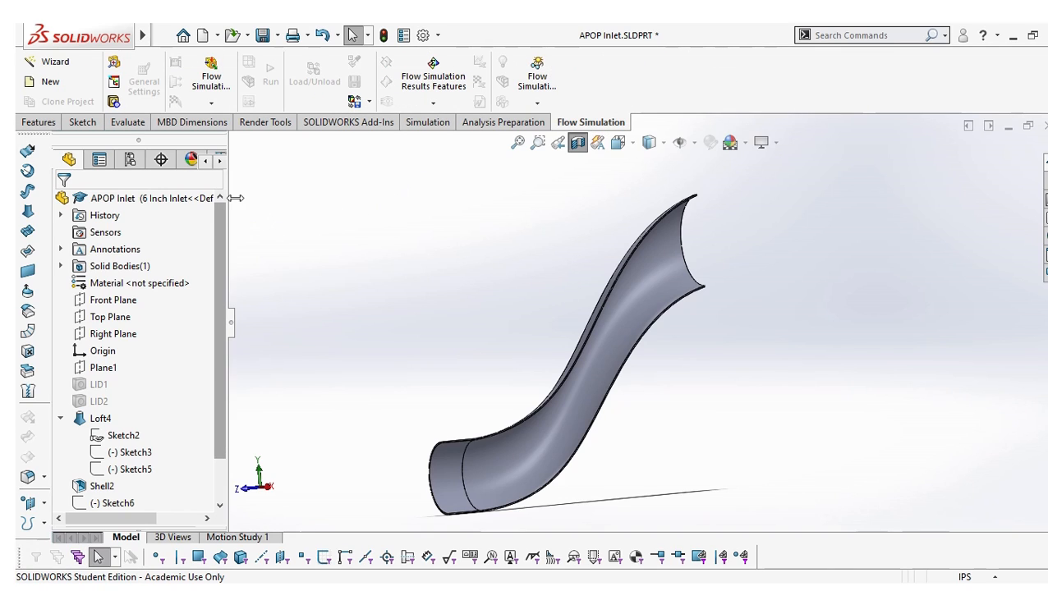
{"action": "left_click_drag", "start_coordinate": [227, 192], "coordinate": [354, 187]}
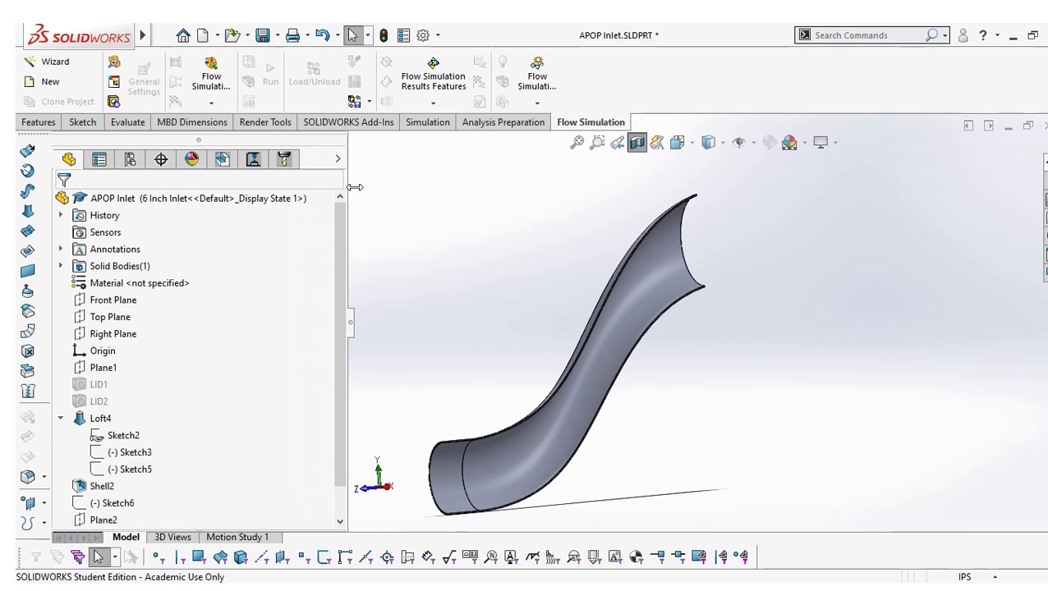
{"action": "left_click", "coordinate": [79, 65]}
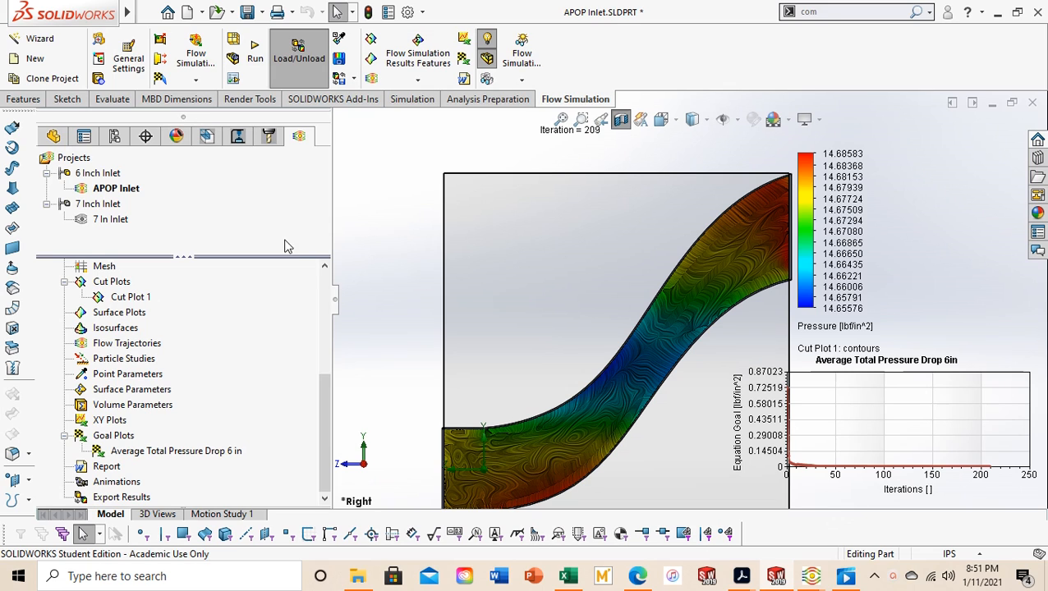
{"action": "left_click", "coordinate": [41, 39]}
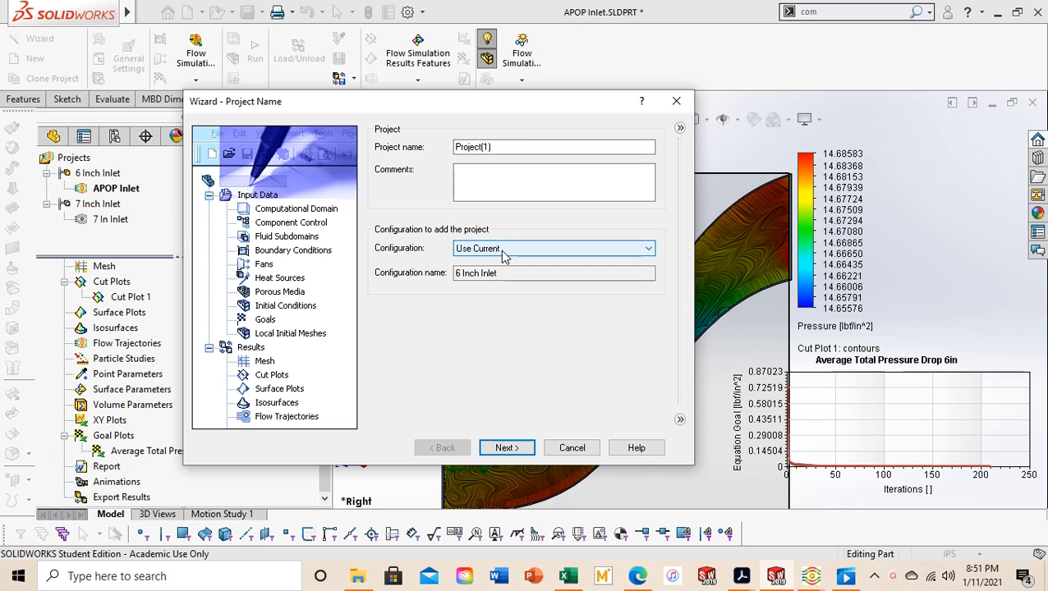
{"action": "left_click", "coordinate": [503, 252]}
{"action": "left_click", "coordinate": [504, 274]}
{"action": "left_click", "coordinate": [505, 279]}
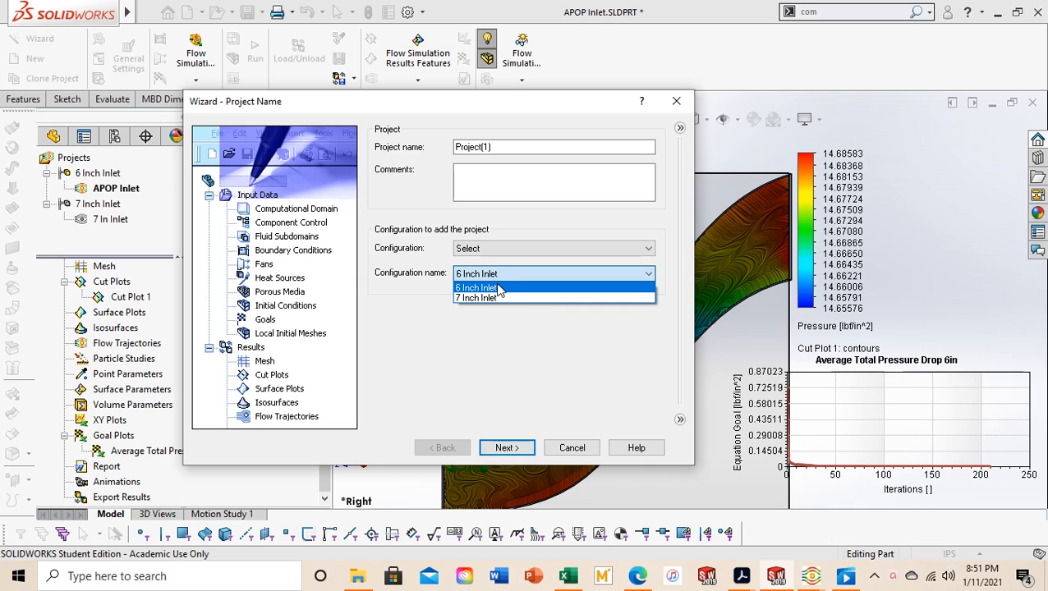
{"action": "left_click", "coordinate": [499, 288]}
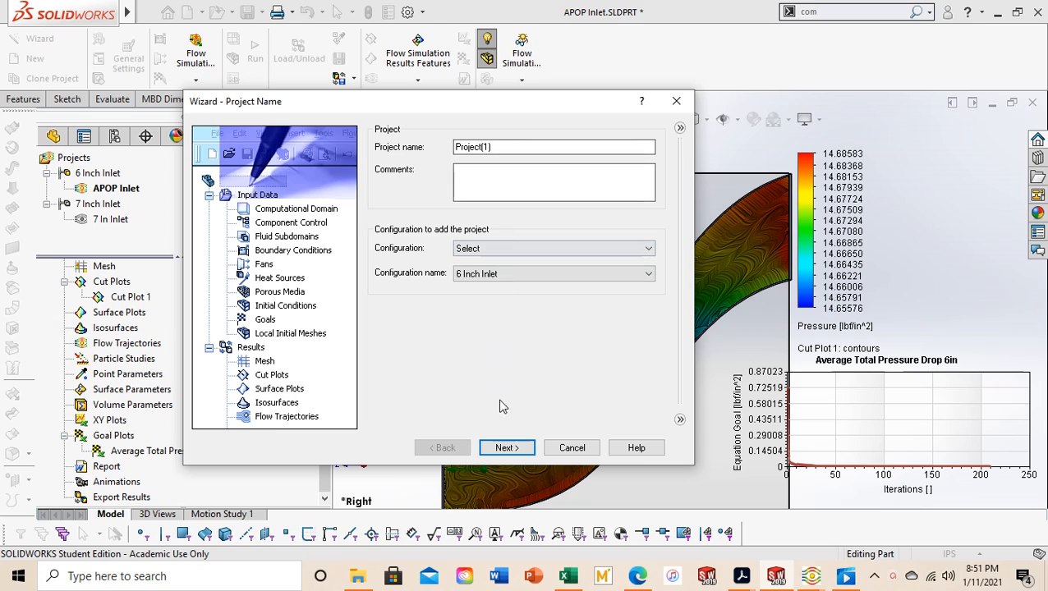
{"action": "left_click", "coordinate": [507, 448]}
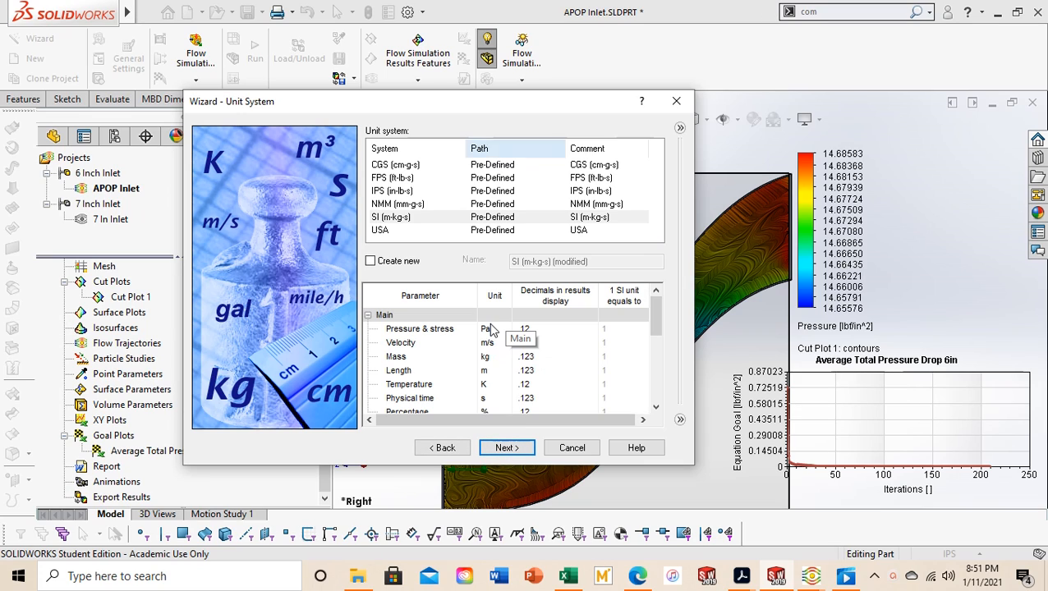
- Choose the IPS (in-lb-s) unit system and accept an internal analysis that excludes cavities without flow conditions
{"action": "left_click", "coordinate": [395, 191]}
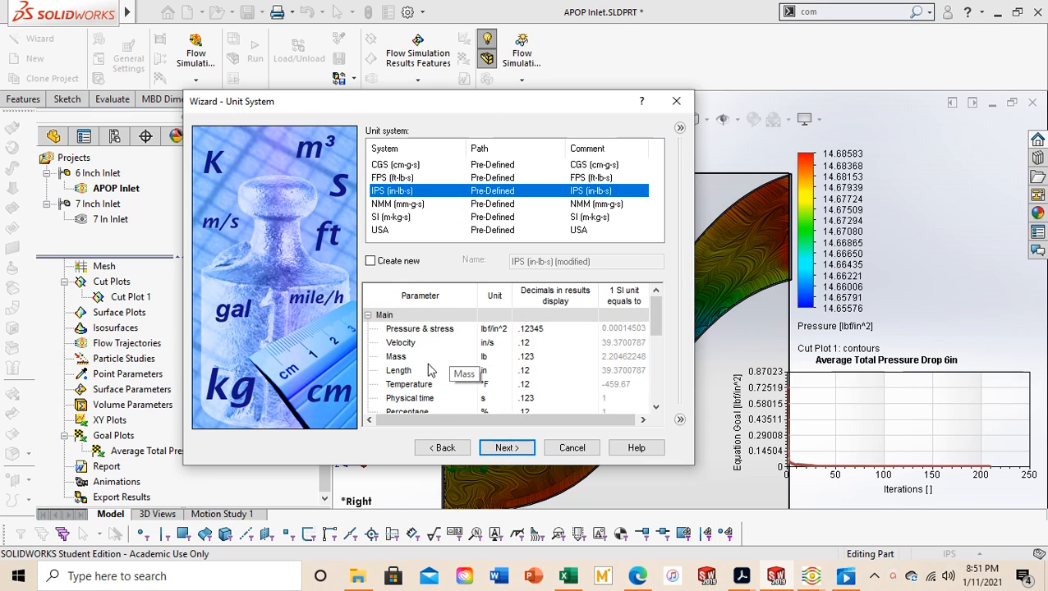
{"action": "left_click", "coordinate": [493, 448]}
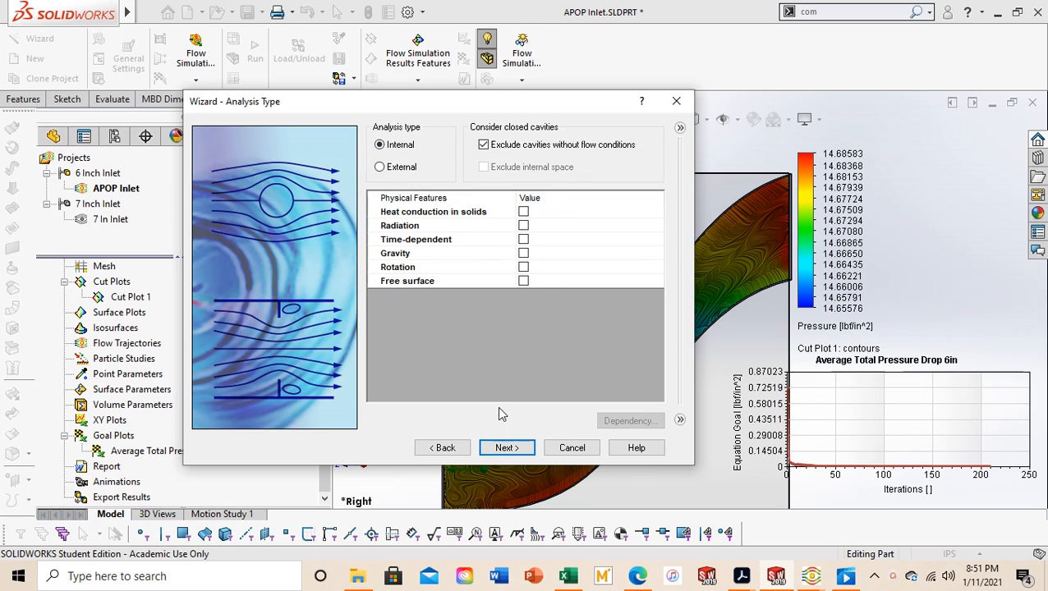
{"action": "left_click", "coordinate": [506, 450]}
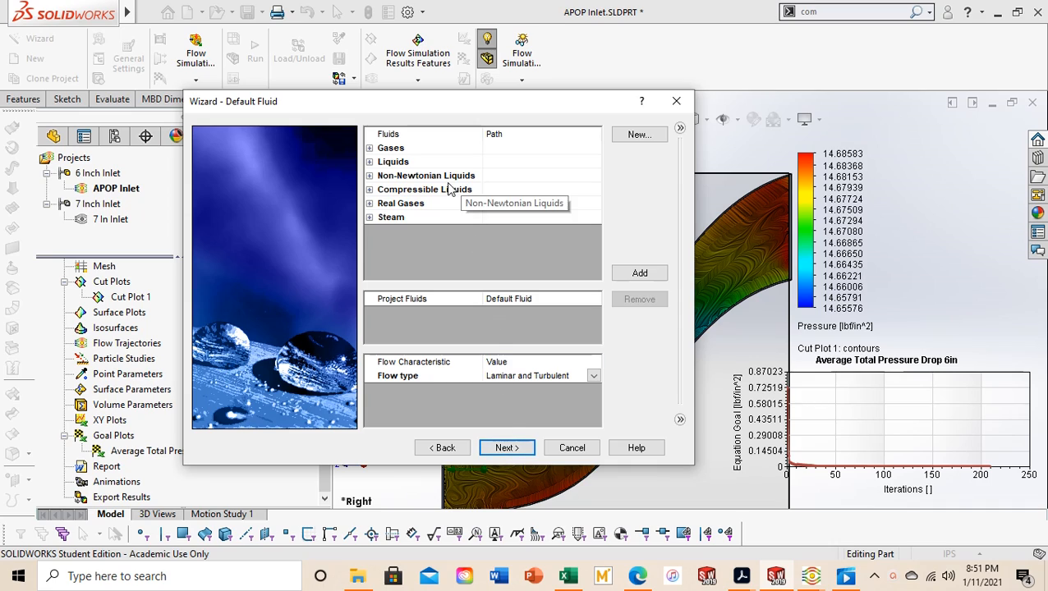
- Add the gas Air as the default project fluid, accept the default wall and initial conditions, and finish the project
{"action": "left_click", "coordinate": [370, 149]}
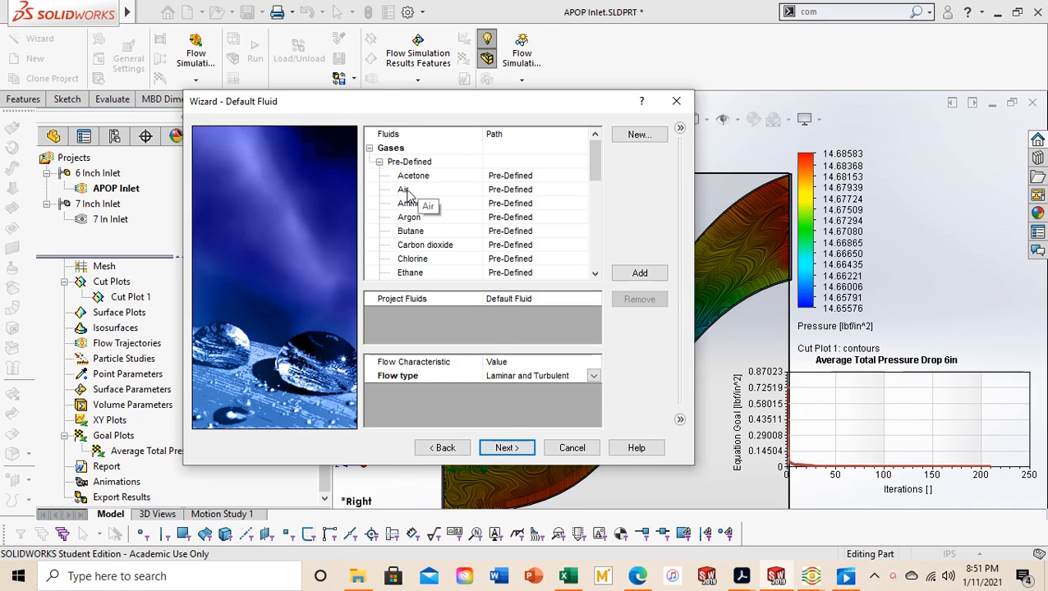
{"action": "double_click", "coordinate": [402, 190]}
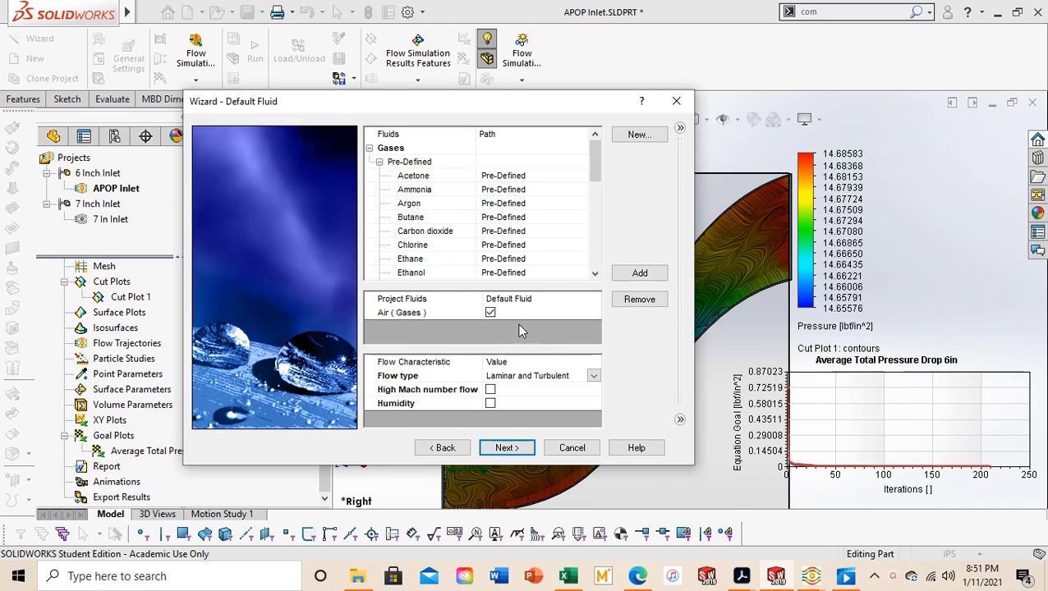
{"action": "left_click", "coordinate": [511, 448]}
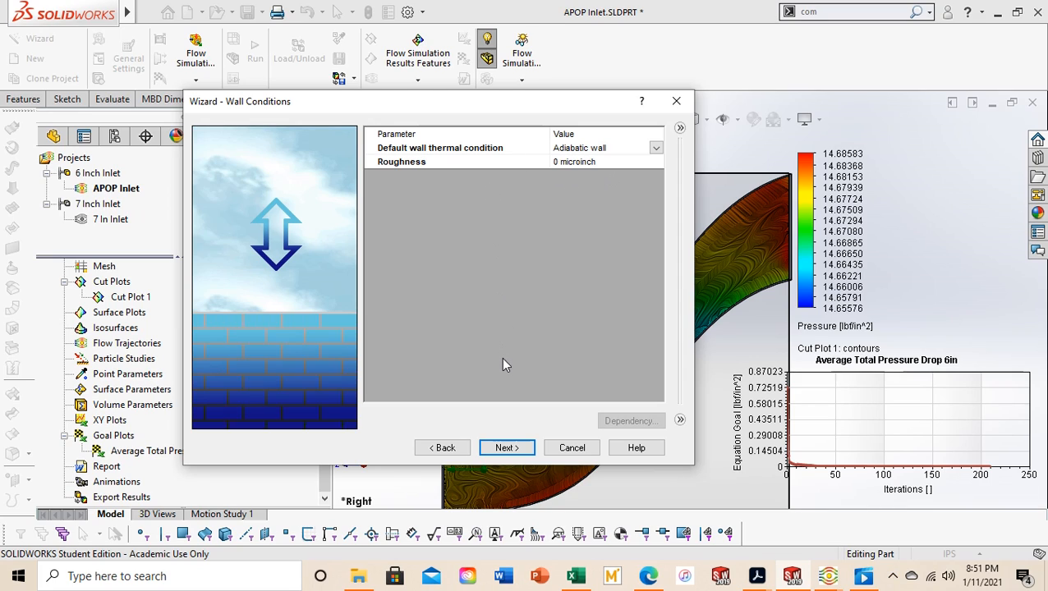
{"action": "left_click", "coordinate": [499, 448]}
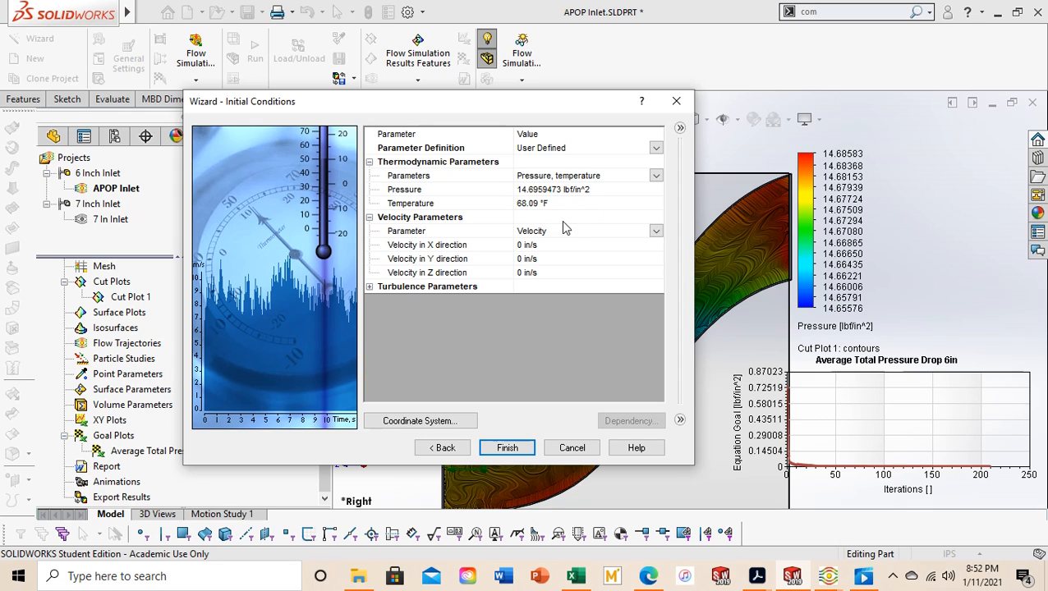
{"action": "left_click", "coordinate": [506, 447]}
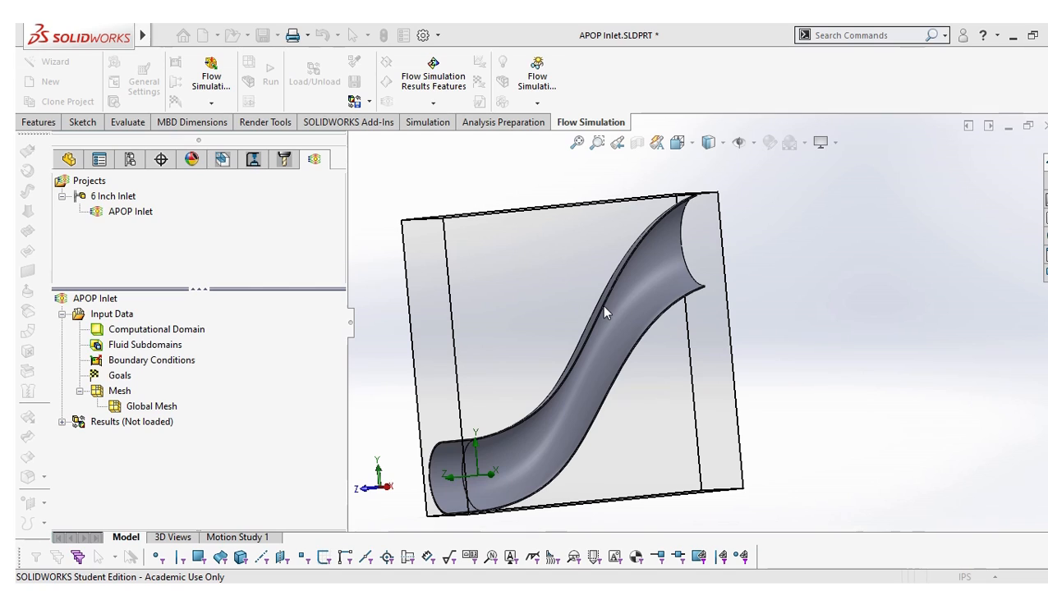
- Accept creating lids and select the planar rim face at the pipe's lower opening
{"action": "left_click", "coordinate": [590, 374]}
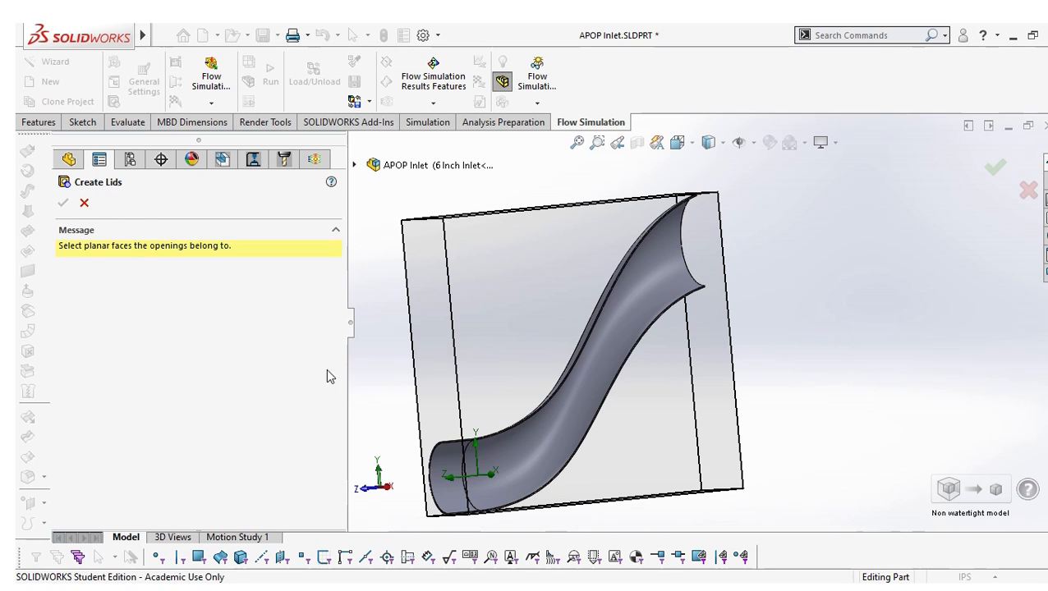
{"action": "middle_click_drag", "start_coordinate": [482, 417], "coordinate": [545, 435]}
{"action": "scroll", "coordinate": [554, 428], "scroll_direction": "down", "scroll_amount": 5}
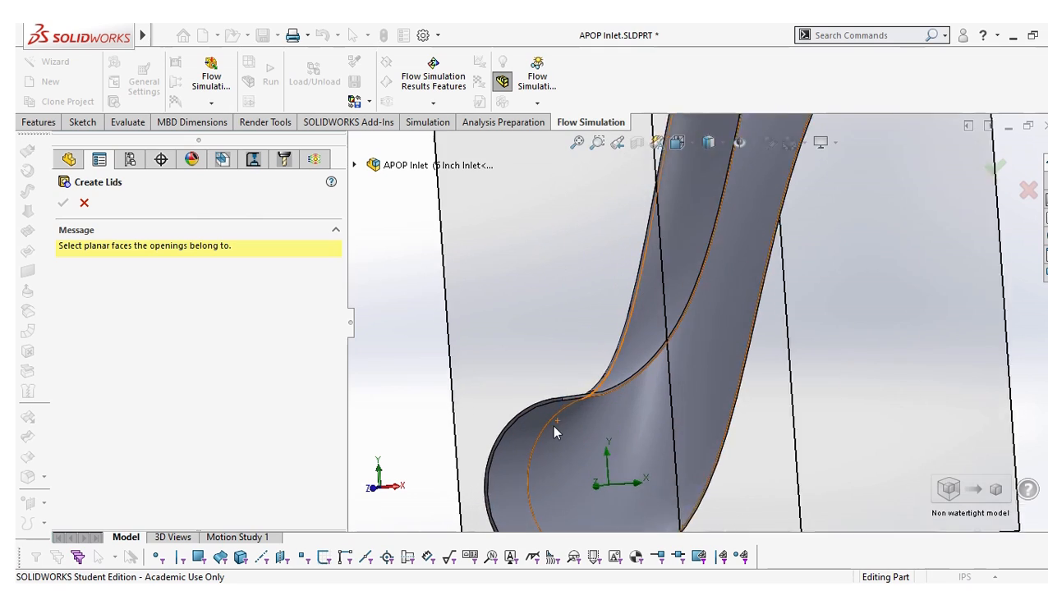
{"action": "scroll", "coordinate": [568, 380], "scroll_direction": "down", "scroll_amount": 1}
{"action": "left_click", "coordinate": [564, 363]}
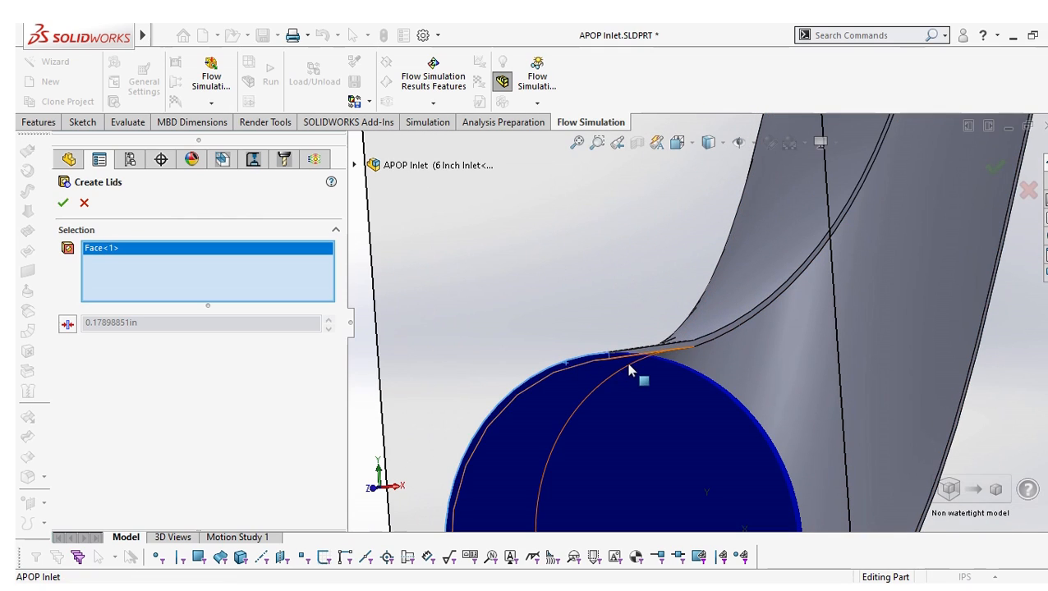
- Add the planar rim face at the pipe's upper opening to the selection and create the lids for both openings
{"action": "scroll", "coordinate": [640, 352], "scroll_direction": "up", "scroll_amount": 6}
{"action": "scroll", "coordinate": [731, 247], "scroll_direction": "up", "scroll_amount": 3}
{"action": "scroll", "coordinate": [739, 246], "scroll_direction": "down", "scroll_amount": 8}
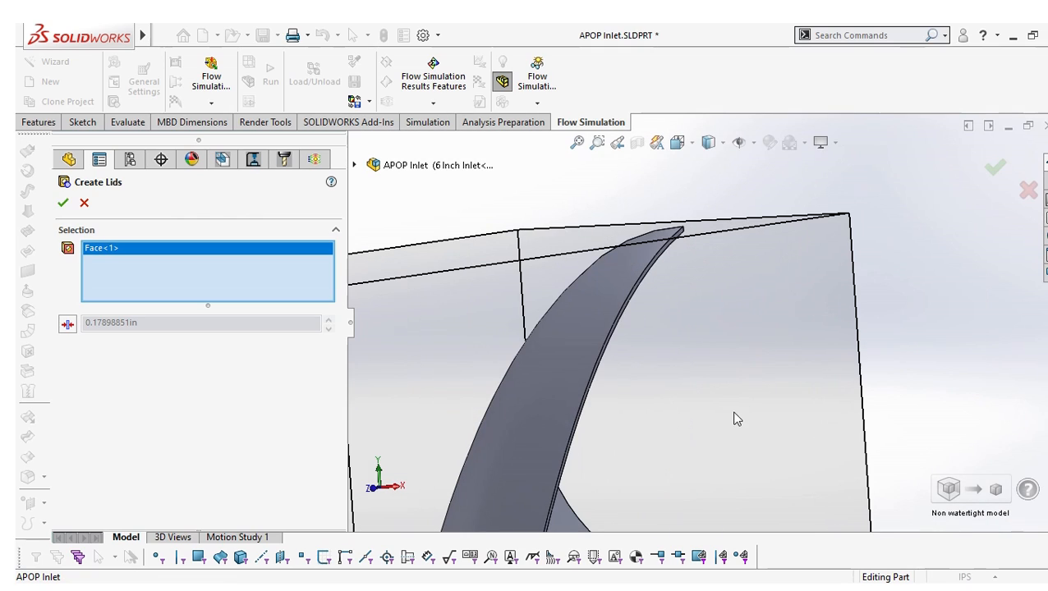
{"action": "middle_click_drag", "start_coordinate": [753, 379], "coordinate": [642, 398]}
{"action": "scroll", "coordinate": [870, 254], "scroll_direction": "up", "scroll_amount": 3}
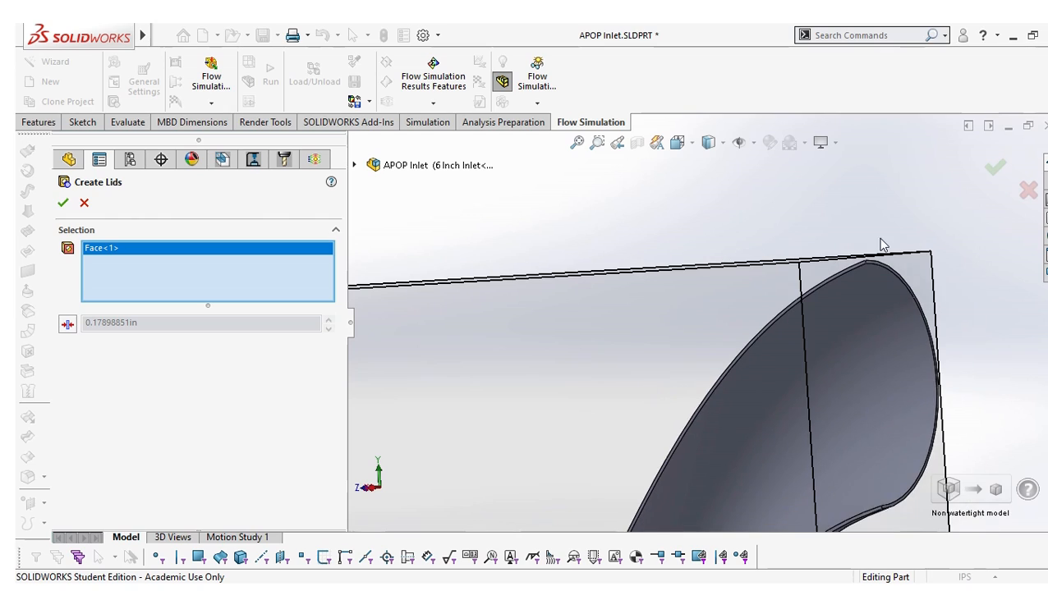
{"action": "scroll", "coordinate": [882, 246], "scroll_direction": "down", "scroll_amount": 3}
{"action": "left_click", "coordinate": [849, 309]}
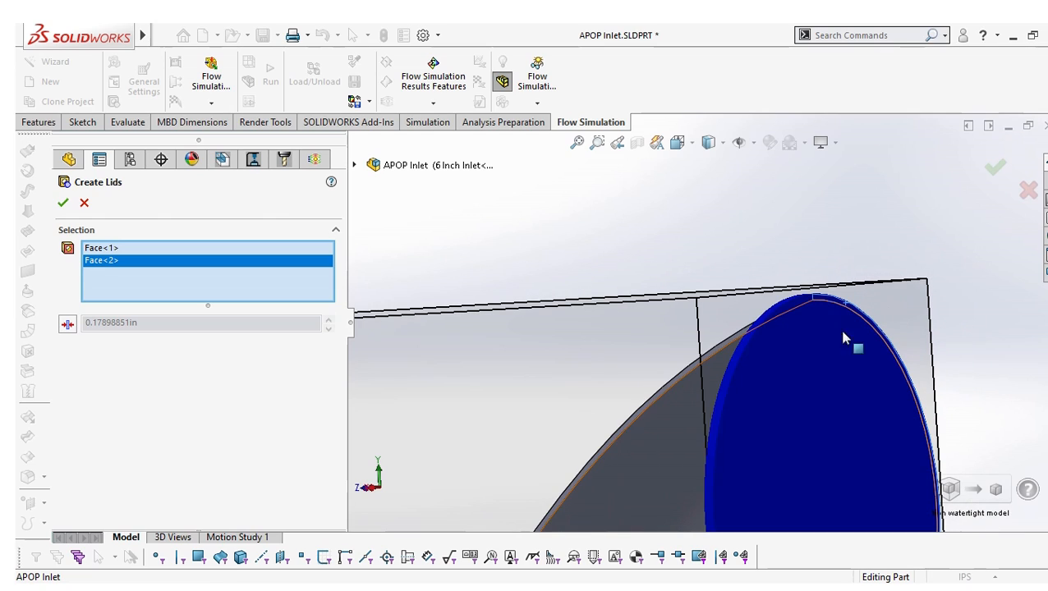
{"action": "scroll", "coordinate": [834, 370], "scroll_direction": "up", "scroll_amount": 5}
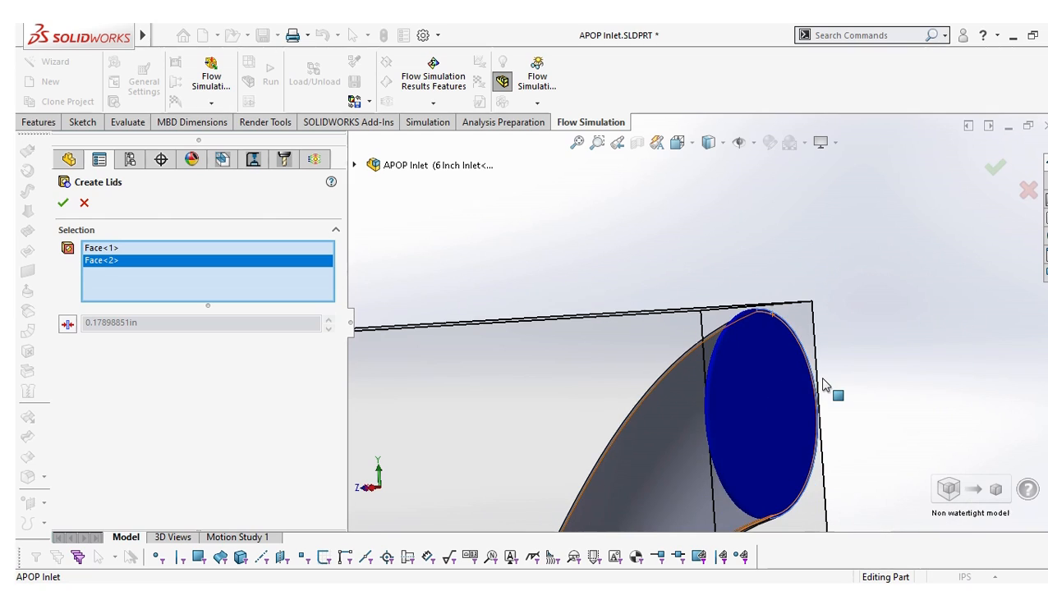
{"action": "left_click", "coordinate": [63, 203]}
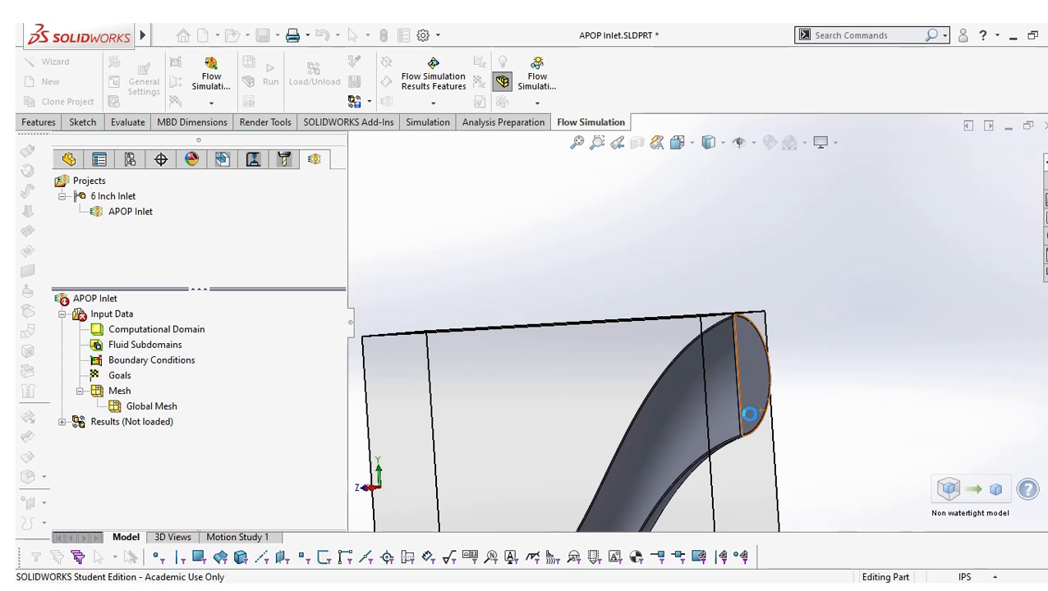
- Examine the lids at both ends of the sectioned pipe inside the computational domain
{"action": "scroll", "coordinate": [743, 410], "scroll_direction": "up", "scroll_amount": 5}
{"action": "scroll", "coordinate": [738, 408], "scroll_direction": "down", "scroll_amount": 2}
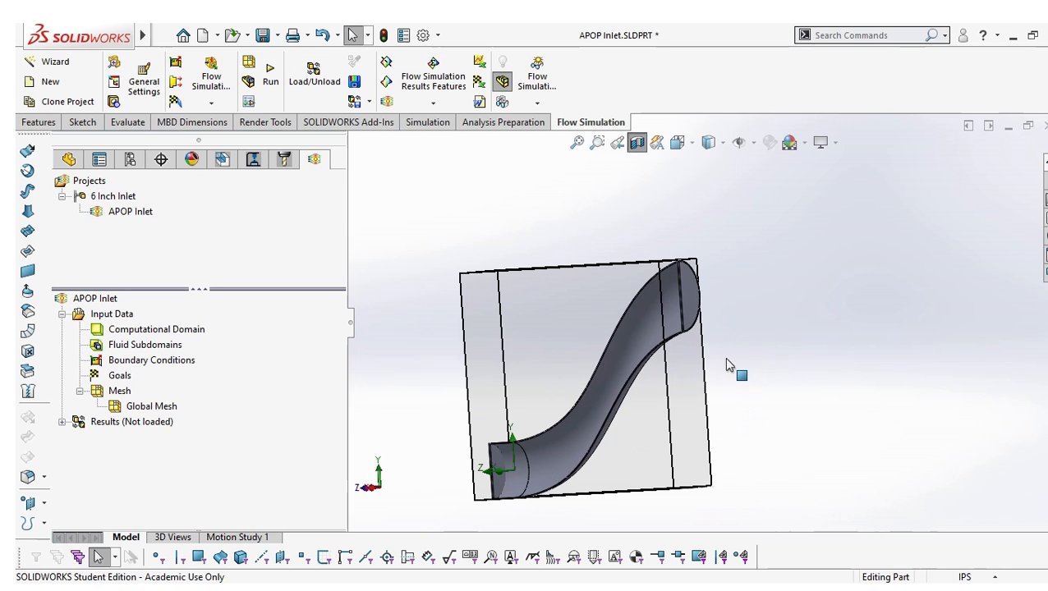
{"action": "middle_click_drag", "start_coordinate": [709, 355], "coordinate": [797, 362]}
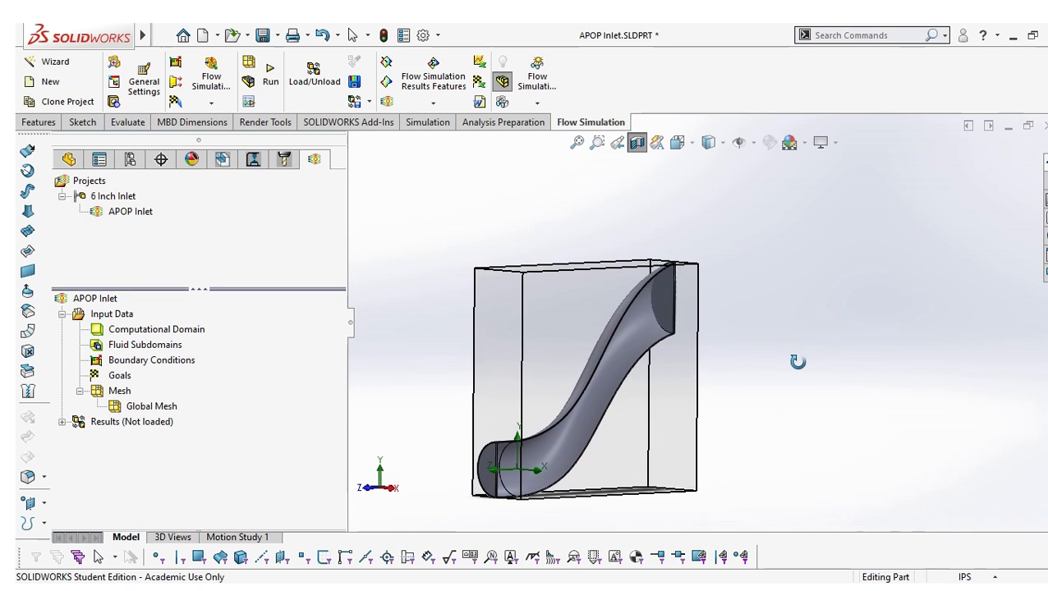
{"action": "scroll", "coordinate": [657, 390], "scroll_direction": "up", "scroll_amount": 2}
{"action": "scroll", "coordinate": [621, 354], "scroll_direction": "down", "scroll_amount": 2}
{"action": "scroll", "coordinate": [687, 335], "scroll_direction": "down", "scroll_amount": 1}
{"action": "scroll", "coordinate": [686, 339], "scroll_direction": "down", "scroll_amount": 2}
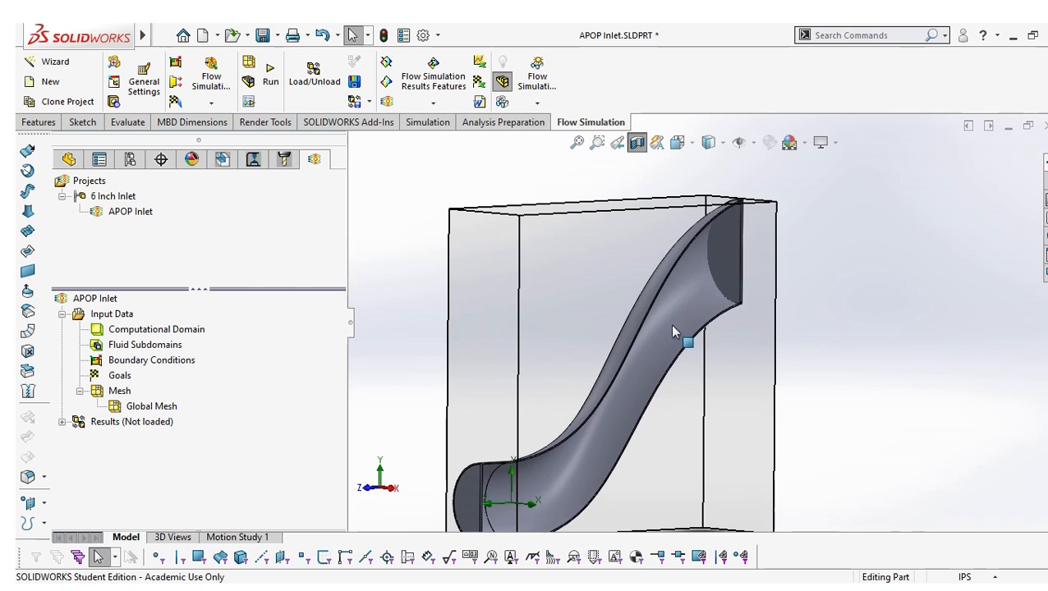
- Examine the extents of the computational domain around the sectioned pipe
{"action": "left_click", "coordinate": [160, 329]}
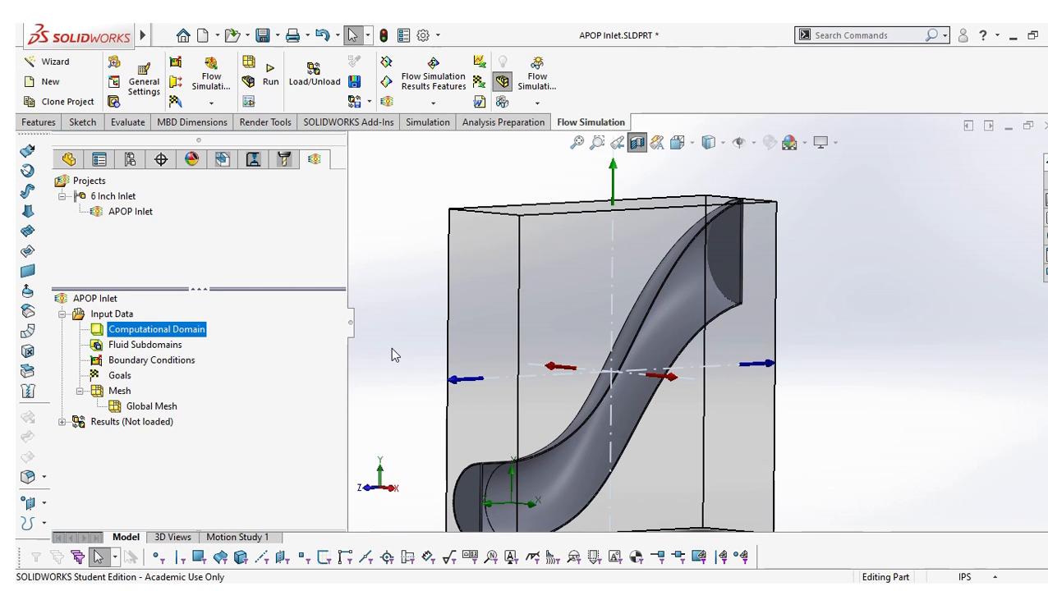
{"action": "mouse_move", "coordinate": [392, 348]}
{"action": "middle_mouse_down"}
{"action": "mouse_move", "coordinate": [449, 353]}
{"action": "mouse_move", "coordinate": [433, 346]}
{"action": "mouse_move", "coordinate": [391, 358]}
{"action": "middle_mouse_up"}
{"action": "scroll", "coordinate": [534, 326], "scroll_direction": "up", "scroll_amount": 2}
{"action": "scroll", "coordinate": [639, 351], "scroll_direction": "down", "scroll_amount": 1}
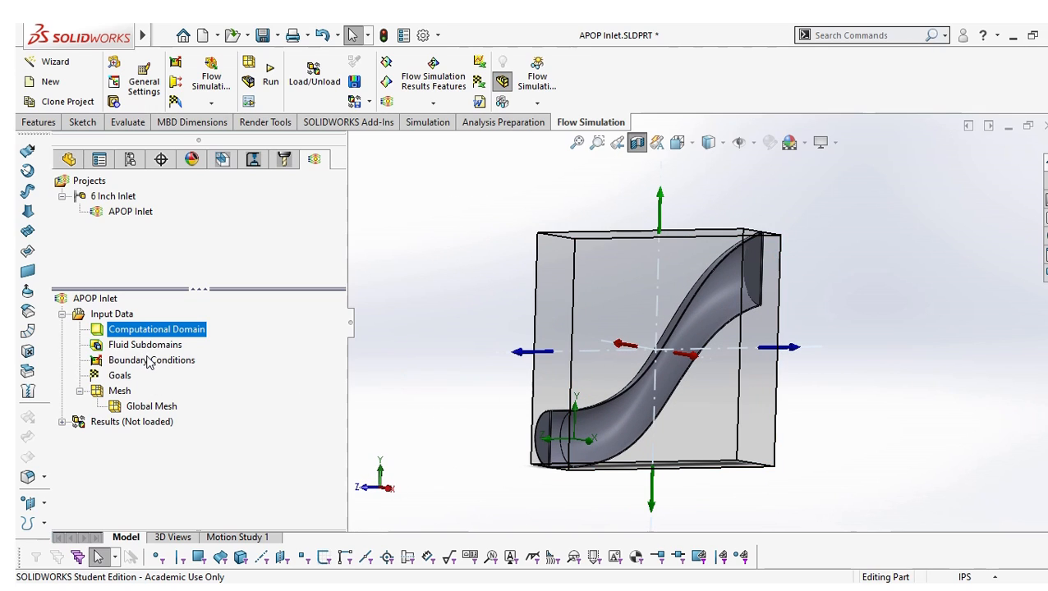
{"action": "key", "text": "Escape"}
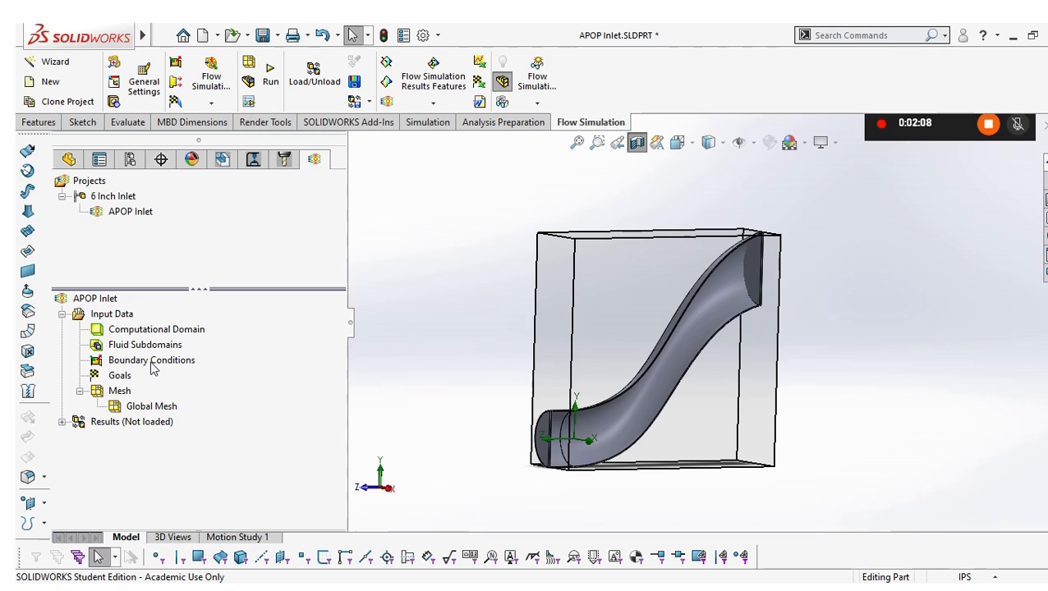
- Add an Environment Pressure boundary condition with the default pressure and temperature to the inner face of the lower lid
{"action": "left_click", "coordinate": [177, 372]}
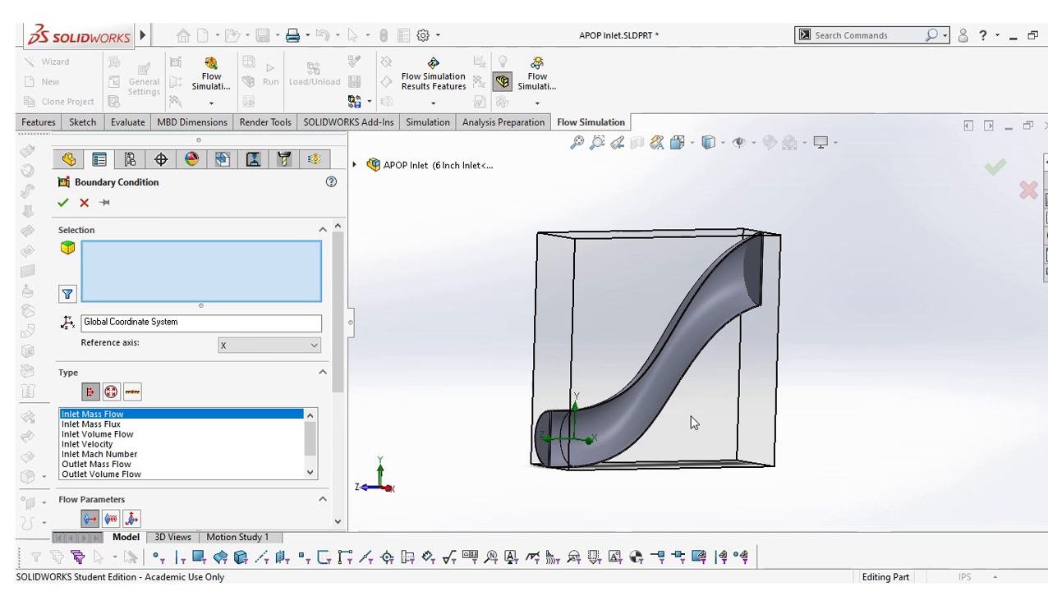
{"action": "middle_click_drag", "start_coordinate": [707, 422], "coordinate": [643, 427]}
{"action": "scroll", "coordinate": [555, 416], "scroll_direction": "down", "scroll_amount": 1}
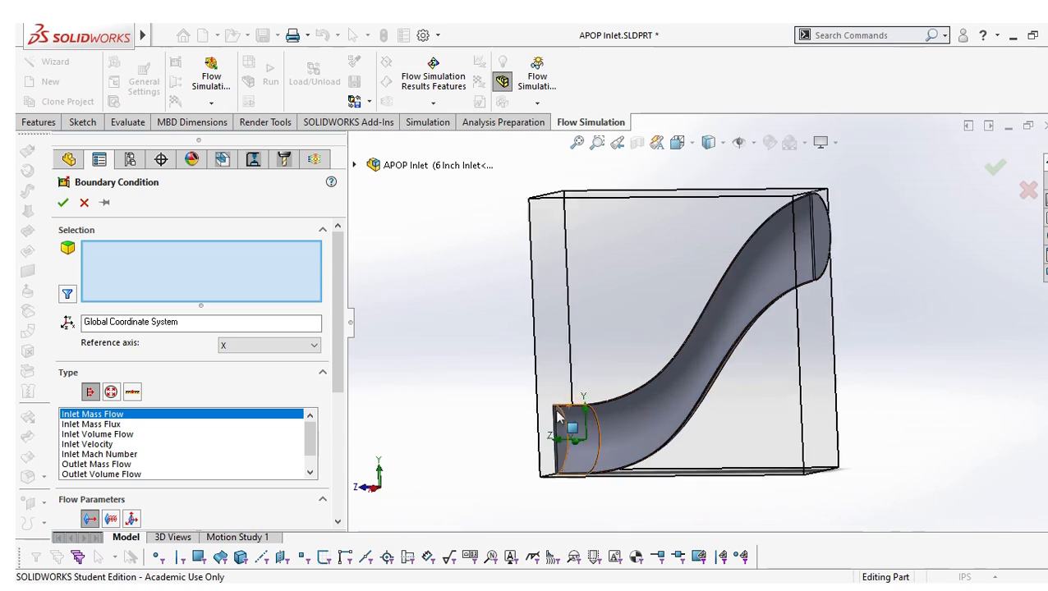
{"action": "scroll", "coordinate": [556, 417], "scroll_direction": "down", "scroll_amount": 4}
{"action": "left_click", "coordinate": [598, 429]}
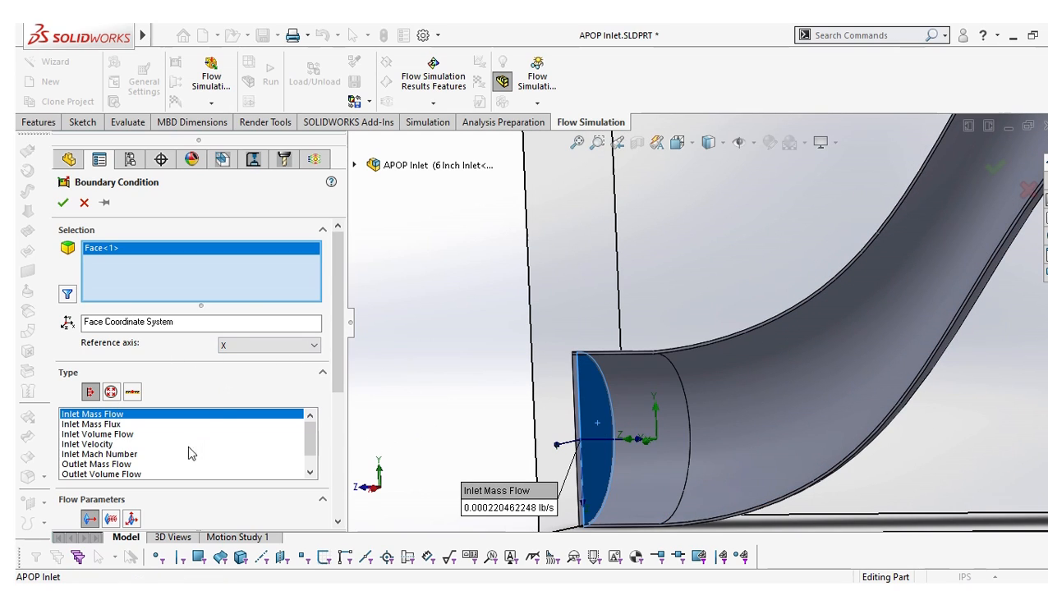
{"action": "left_click", "coordinate": [111, 391]}
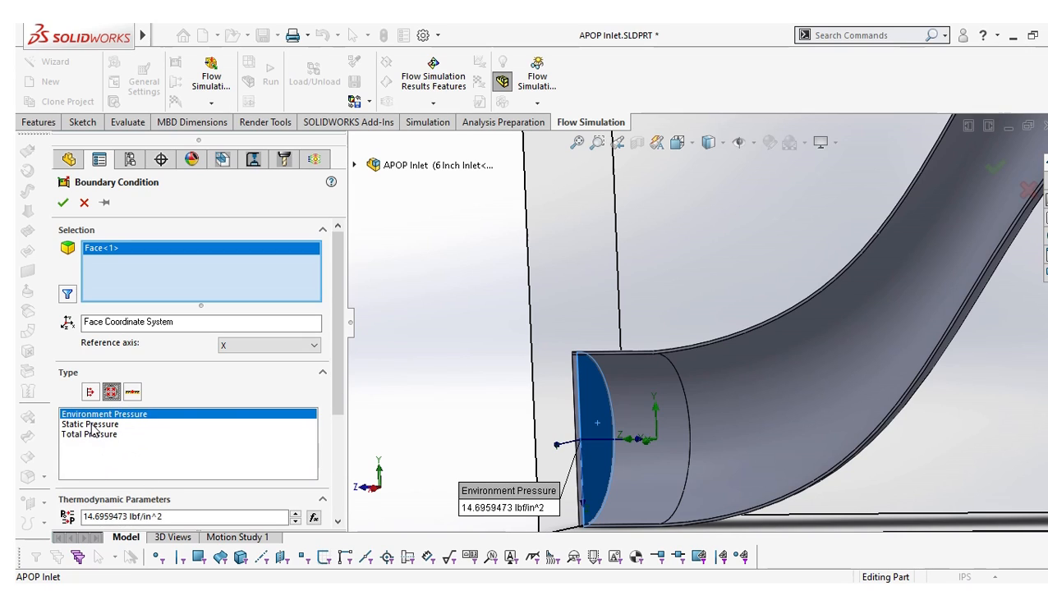
{"action": "left_click_drag", "start_coordinate": [339, 383], "coordinate": [339, 421]}
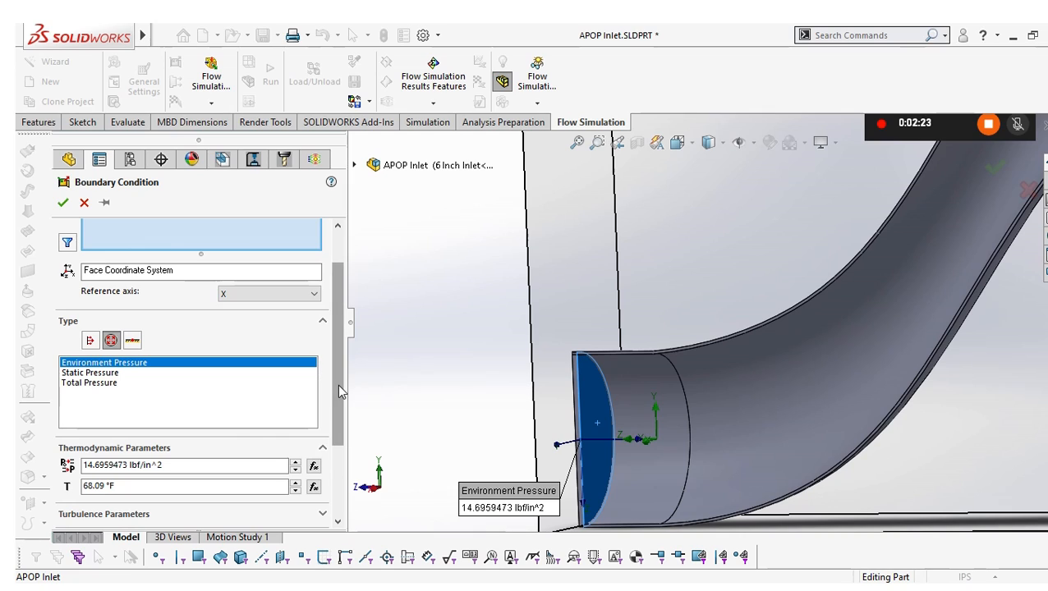
{"action": "left_click_drag", "start_coordinate": [337, 384], "coordinate": [336, 358]}
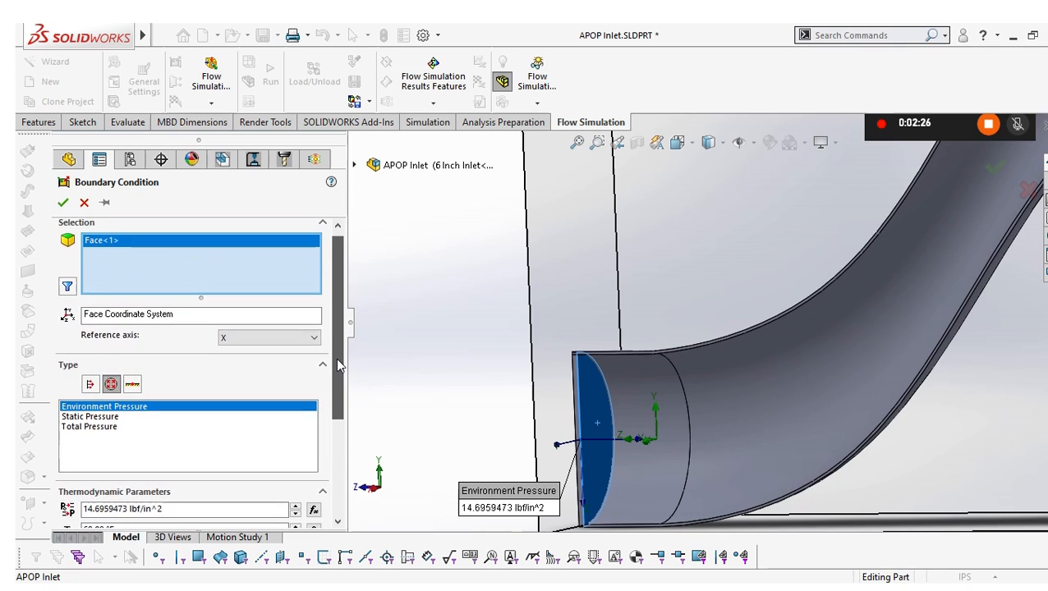
{"action": "left_click", "coordinate": [62, 203]}
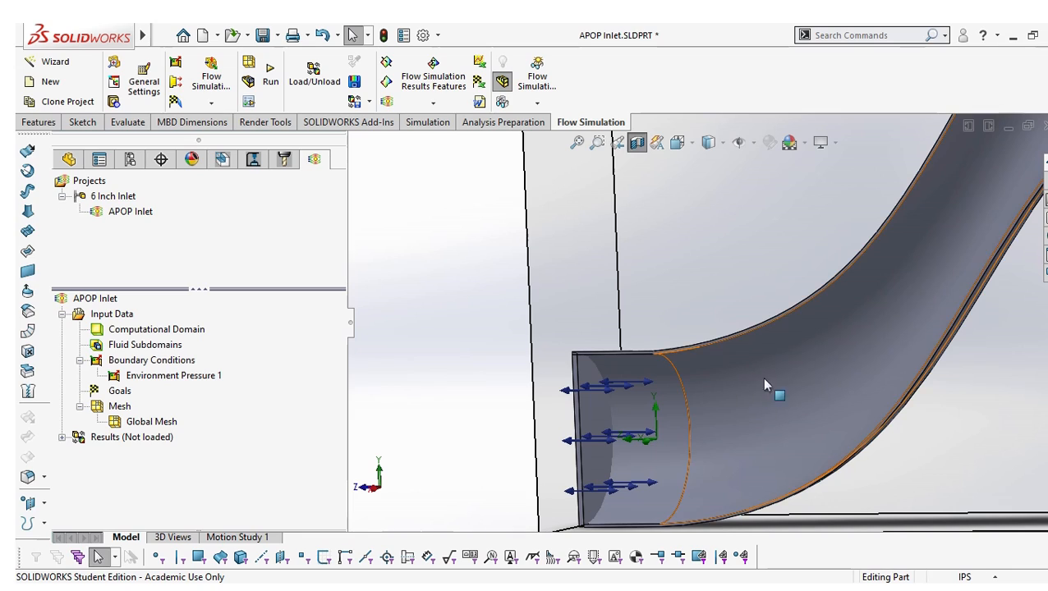
- Start another boundary condition of type Outlet Mass Flow and set its mass flow rate to 0.64 lb/s
{"action": "scroll", "coordinate": [762, 280], "scroll_direction": "down", "scroll_amount": 3}
{"action": "middle_click_drag", "start_coordinate": [709, 269], "coordinate": [847, 232]}
{"action": "scroll", "coordinate": [846, 232], "scroll_direction": "down", "scroll_amount": 2}
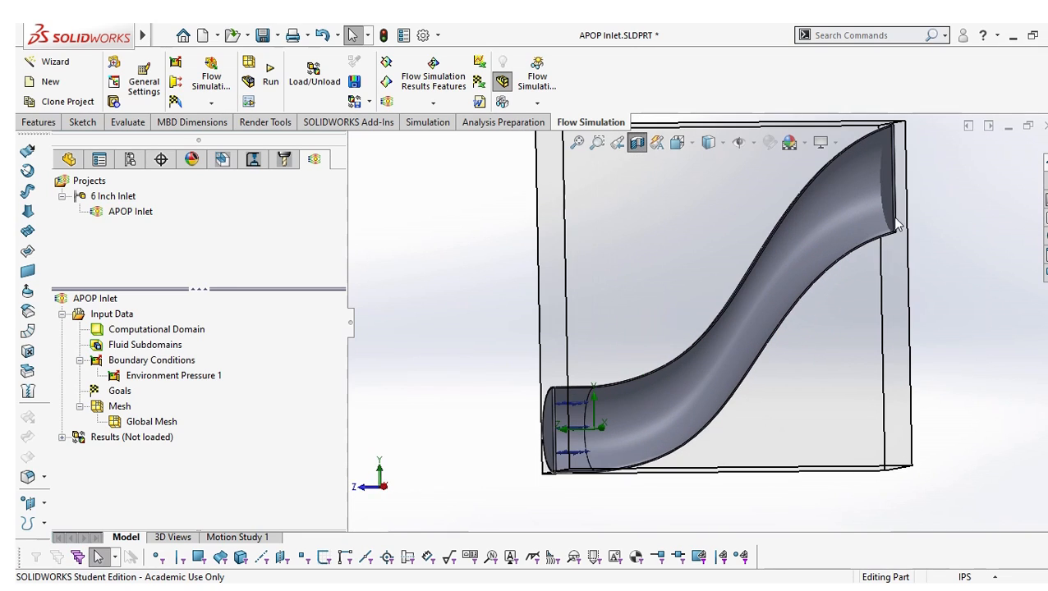
{"action": "scroll", "coordinate": [597, 252], "scroll_direction": "down", "scroll_amount": 2}
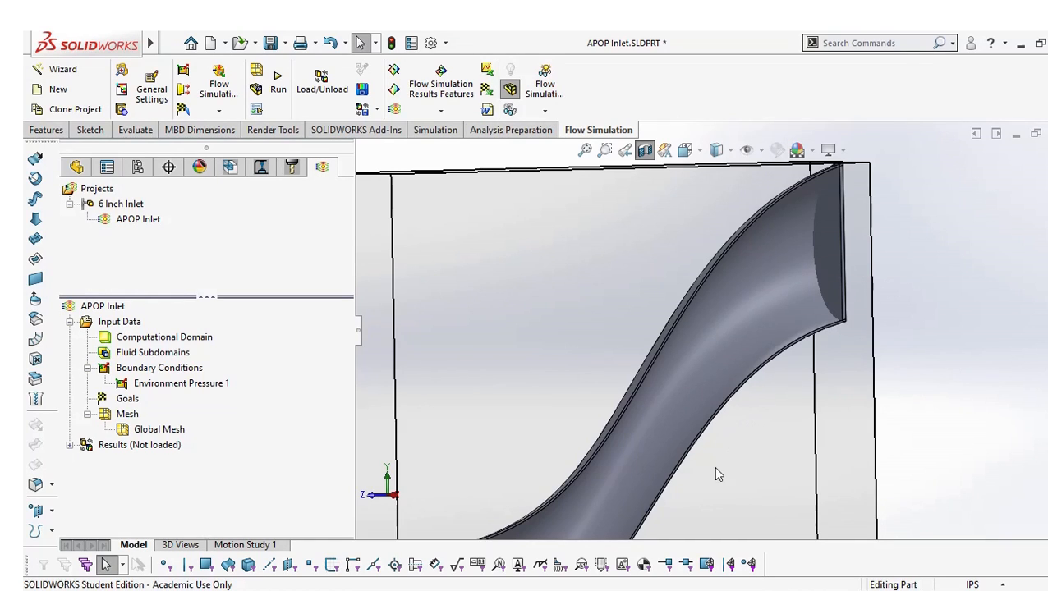
{"action": "scroll", "coordinate": [717, 474], "scroll_direction": "up", "scroll_amount": 3}
{"action": "mouse_move", "coordinate": [654, 501]}
{"action": "middle_mouse_down"}
{"action": "mouse_move", "coordinate": [619, 515]}
{"action": "mouse_move", "coordinate": [668, 494]}
{"action": "middle_mouse_up"}
{"action": "scroll", "coordinate": [763, 288], "scroll_direction": "down", "scroll_amount": 2}
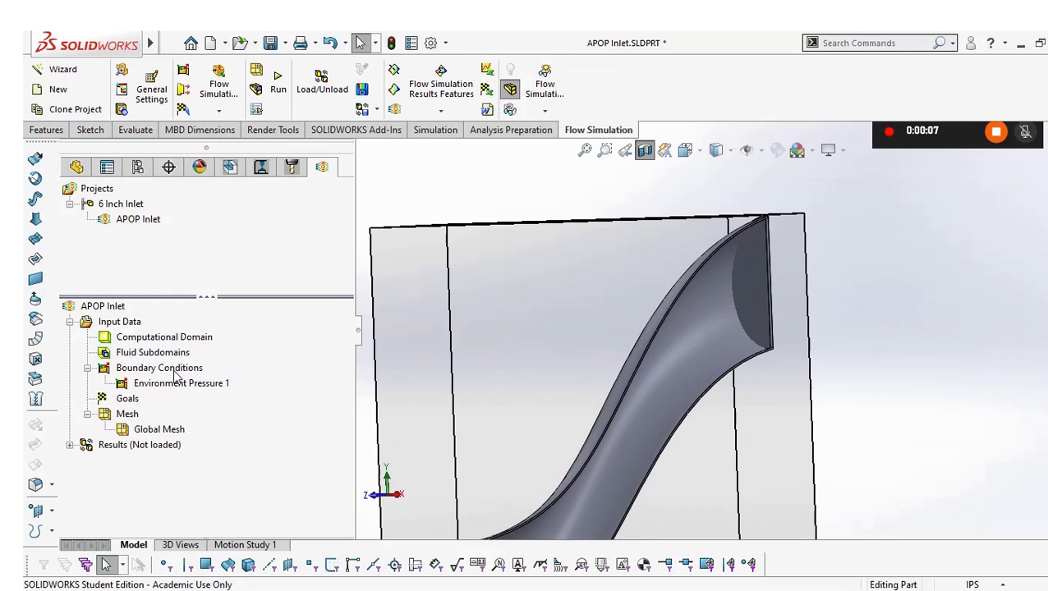
{"action": "left_click", "coordinate": [199, 380]}
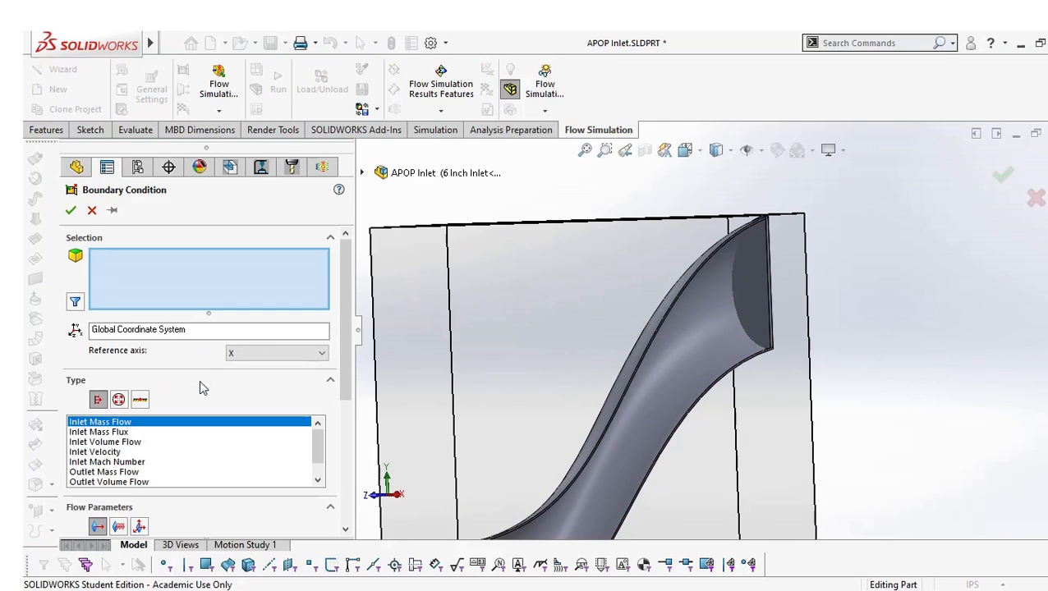
{"action": "left_click", "coordinate": [138, 473]}
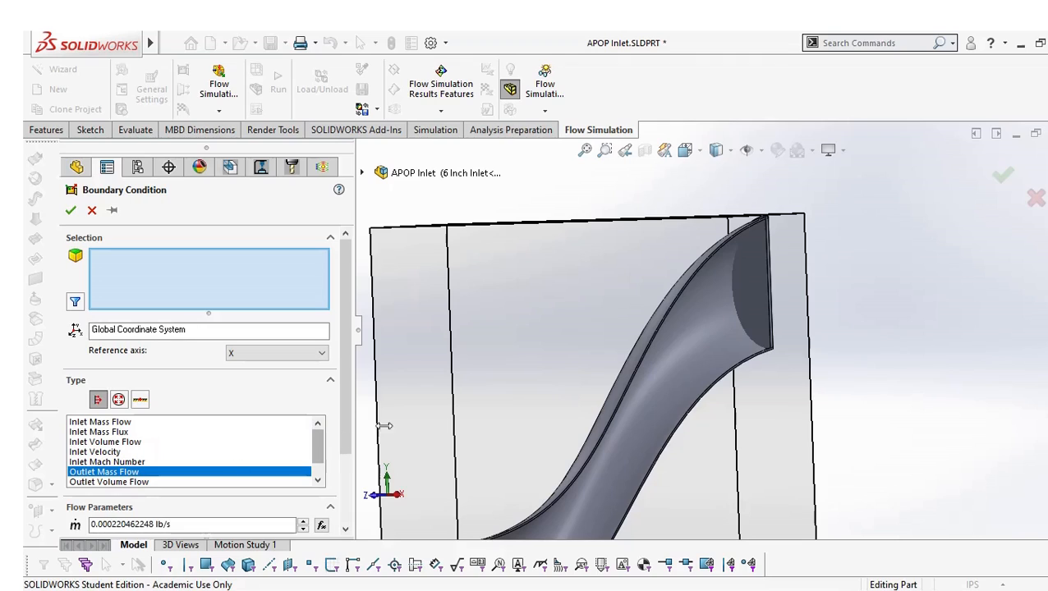
{"action": "scroll", "coordinate": [349, 414], "scroll_direction": "down", "scroll_amount": 2}
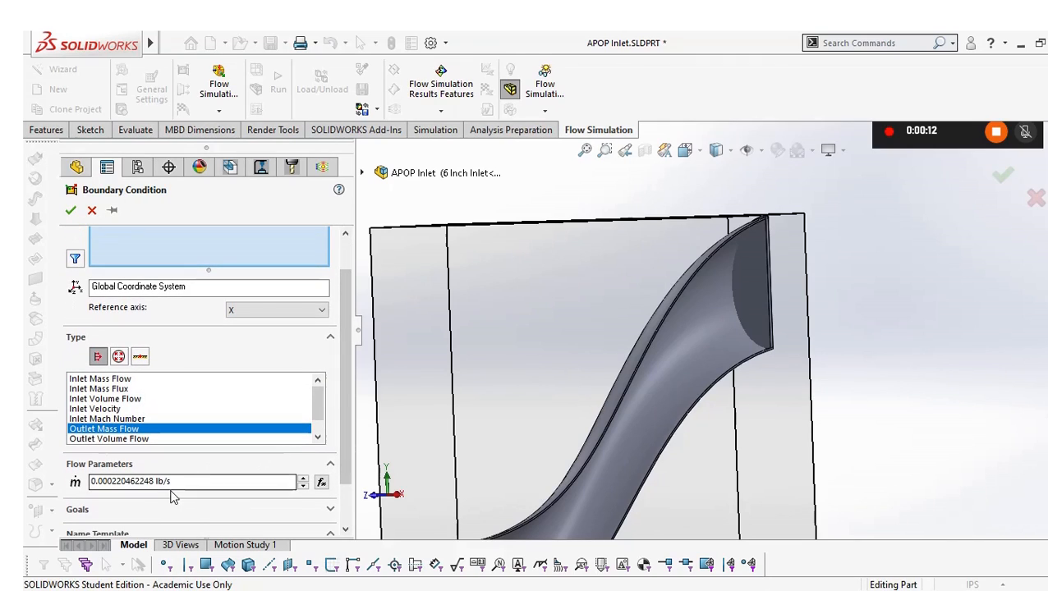
{"action": "left_click_drag", "start_coordinate": [156, 491], "coordinate": [105, 496]}
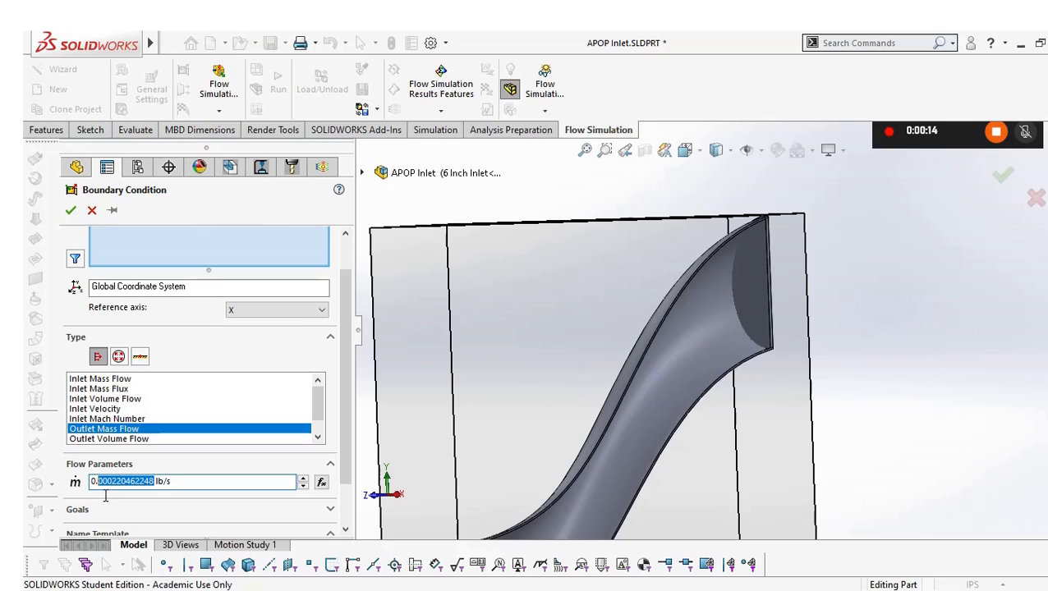
{"action": "key", "text": "BackSpace"}
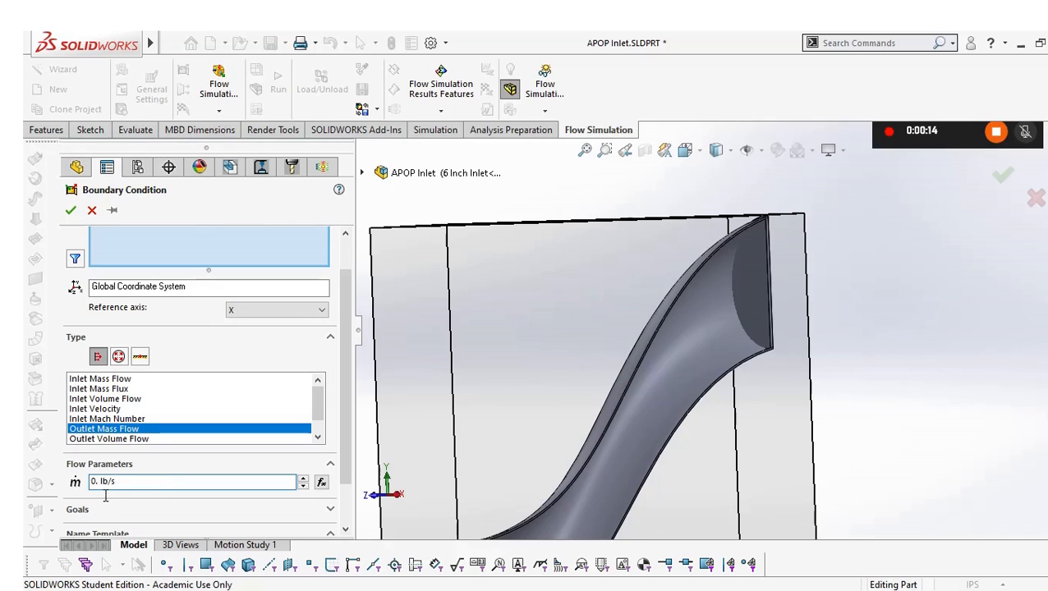
{"action": "type", "text": "64"}
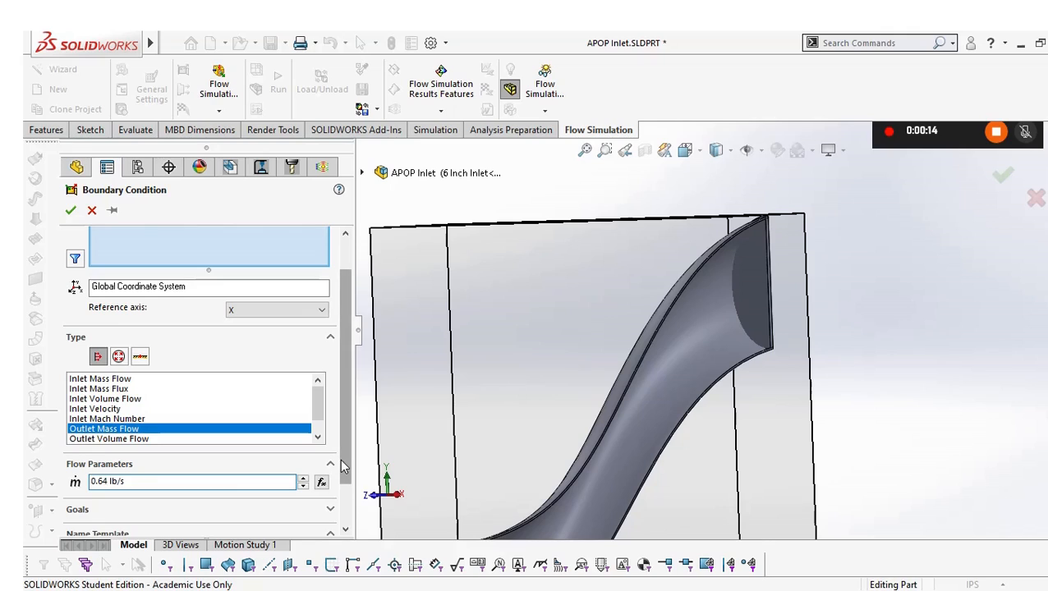
- Apply the outlet mass flow condition to the inner face of the lid at the pipe's upper opening
{"action": "scroll", "coordinate": [347, 484], "scroll_direction": "down", "scroll_amount": 3}
{"action": "left_click_drag", "start_coordinate": [349, 503], "coordinate": [356, 432]}
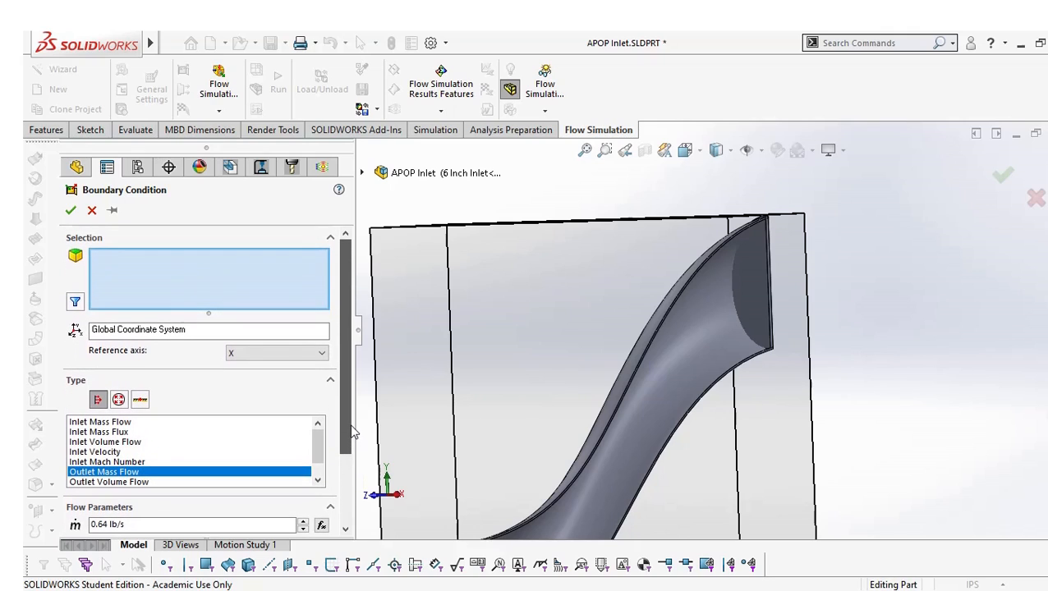
{"action": "left_click", "coordinate": [748, 284]}
{"action": "mouse_move", "coordinate": [347, 367]}
{"action": "left_mouse_down"}
{"action": "mouse_move", "coordinate": [347, 433]}
{"action": "mouse_move", "coordinate": [359, 367]}
{"action": "left_mouse_up"}
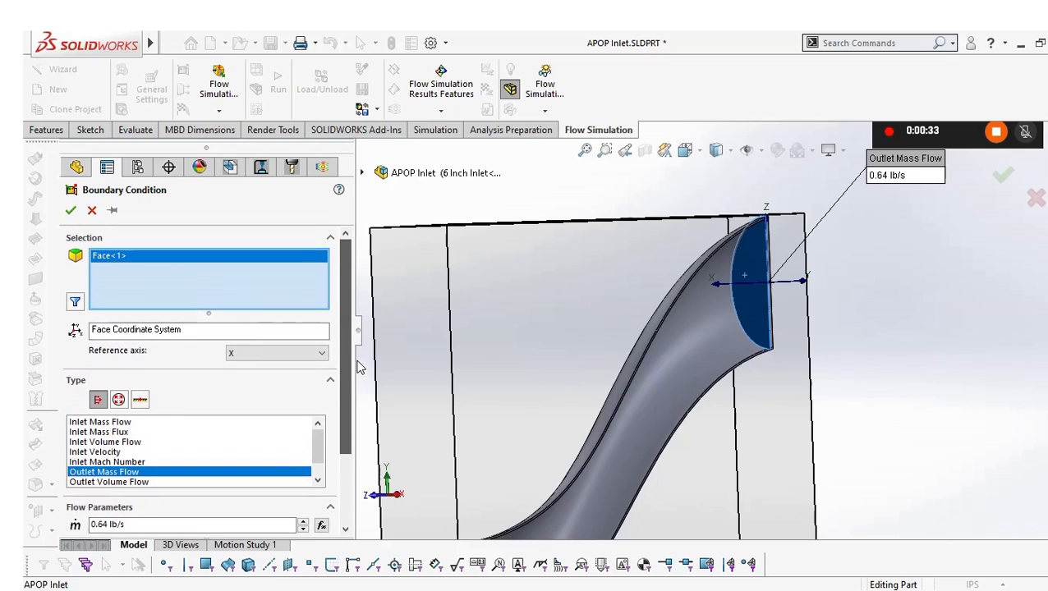
{"action": "left_click", "coordinate": [71, 211]}
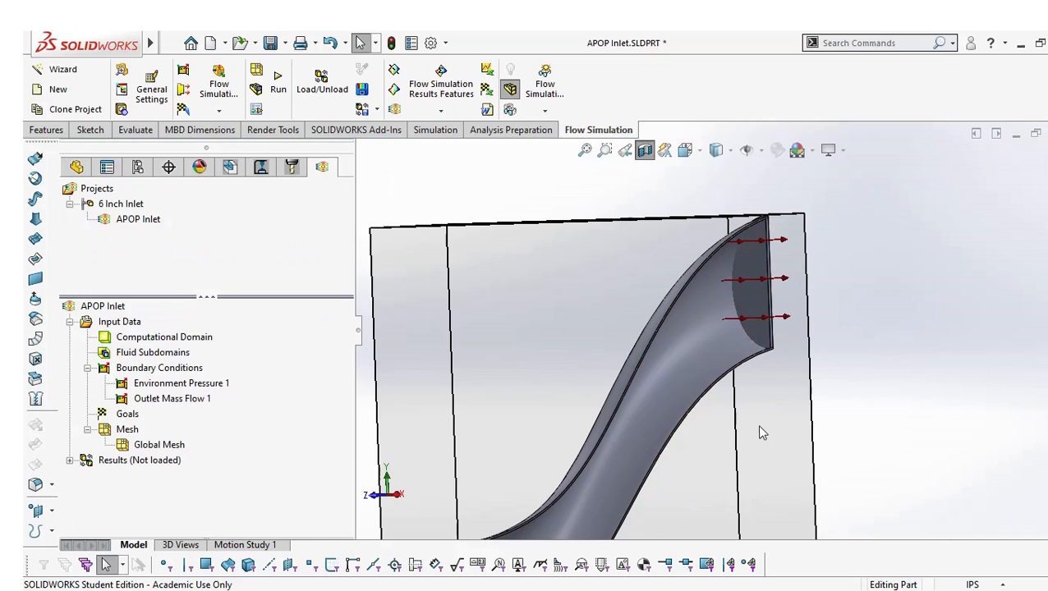
- Examine the boundary condition arrows at the lower and upper ends of the sectioned pipe
{"action": "middle_click_drag", "start_coordinate": [846, 390], "coordinate": [800, 415]}
{"action": "scroll", "coordinate": [736, 445], "scroll_direction": "up", "scroll_amount": 3}
{"action": "middle_click_drag", "start_coordinate": [736, 445], "coordinate": [716, 474]}
{"action": "scroll", "coordinate": [620, 458], "scroll_direction": "down", "scroll_amount": 3}
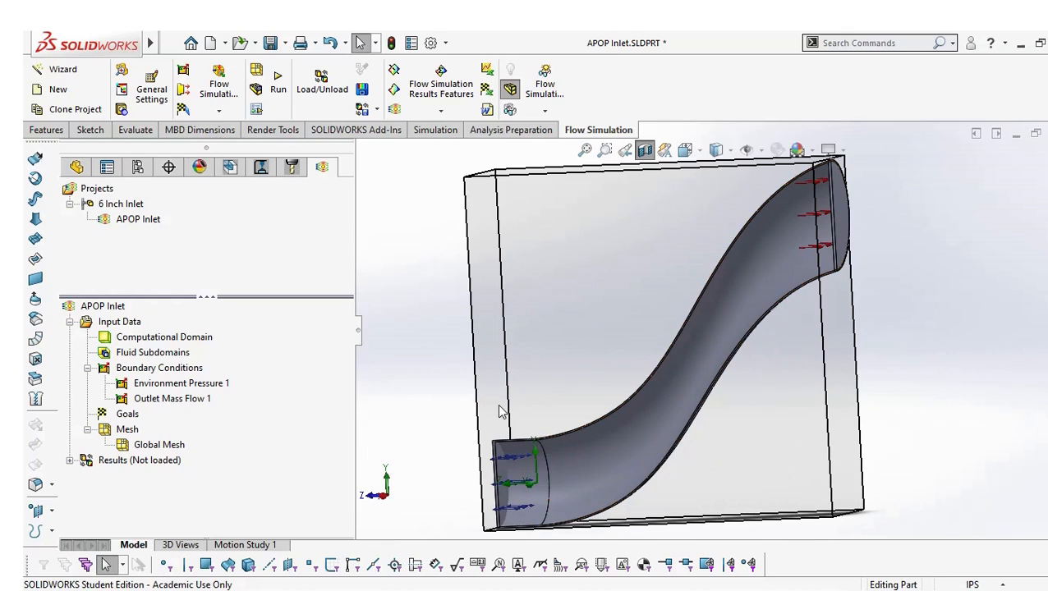
{"action": "scroll", "coordinate": [581, 362], "scroll_direction": "down", "scroll_amount": 3}
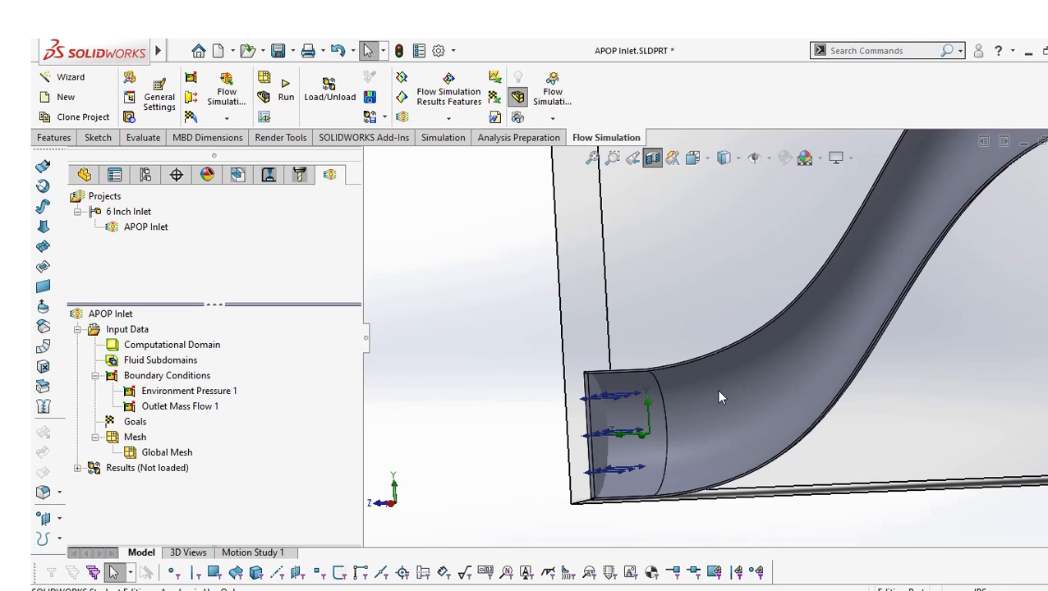
{"action": "scroll", "coordinate": [790, 346], "scroll_direction": "up", "scroll_amount": 5}
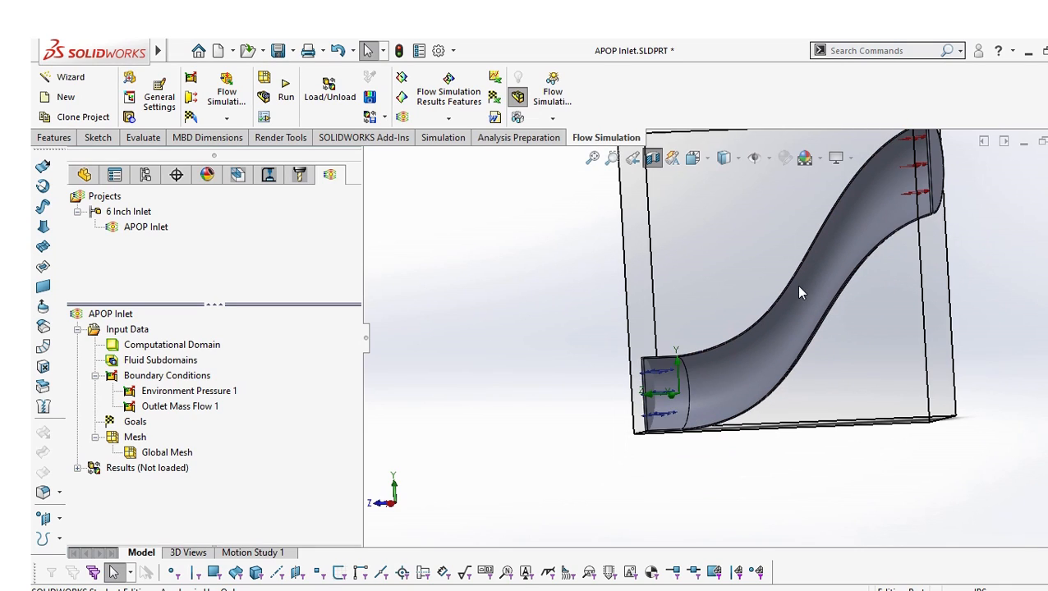
{"action": "scroll", "coordinate": [790, 347], "scroll_direction": "down", "scroll_amount": 1}
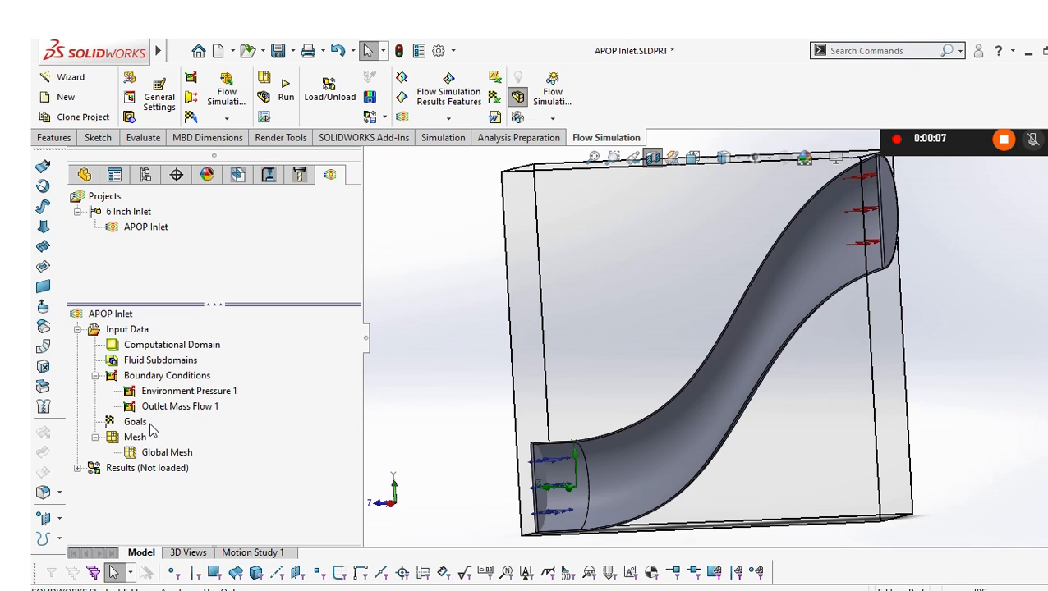
- Start a surface goal on the lower lid's inner face that tracks average Total Pressure
{"action": "left_click", "coordinate": [179, 470]}
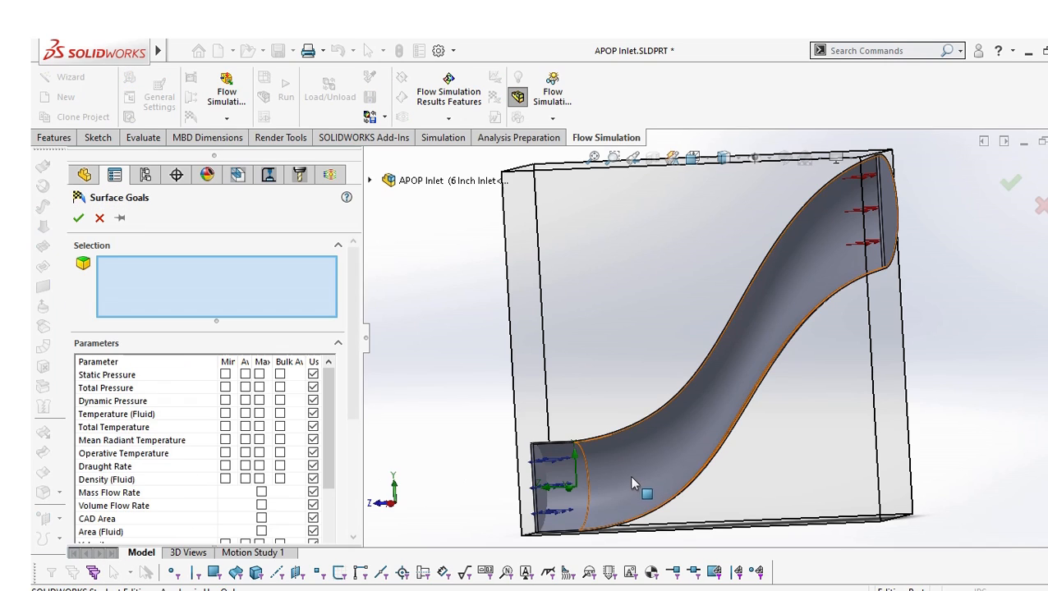
{"action": "scroll", "coordinate": [567, 473], "scroll_direction": "down", "scroll_amount": 4}
{"action": "left_click", "coordinate": [548, 456]}
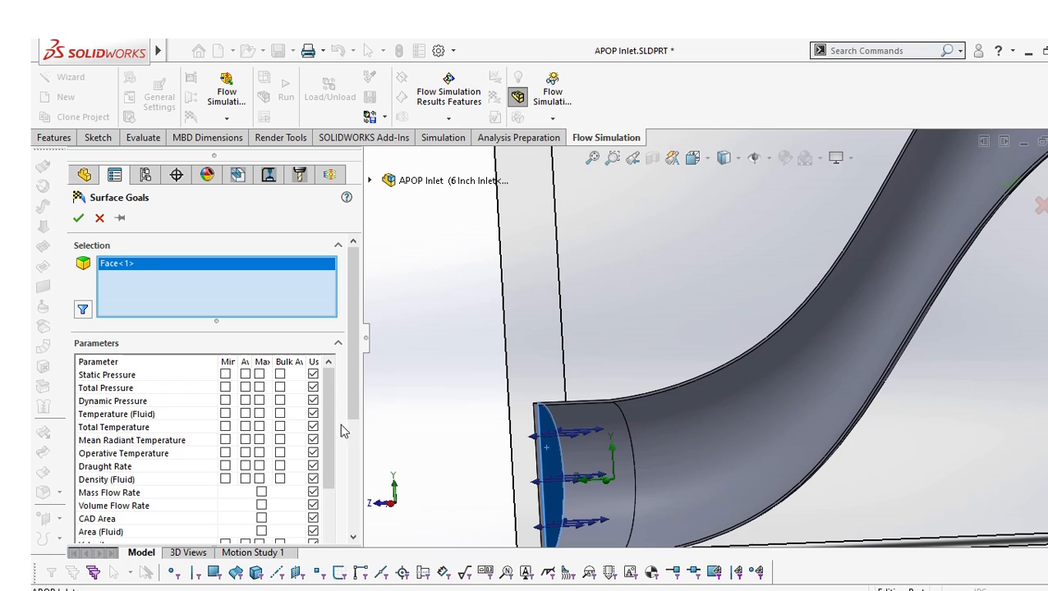
{"action": "left_click", "coordinate": [246, 388]}
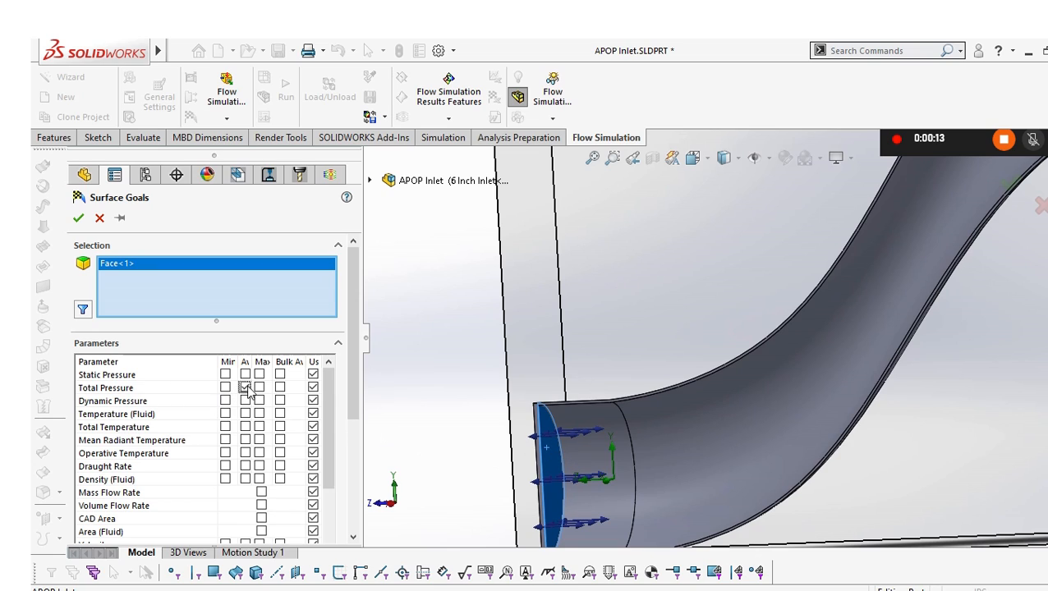
- Name the surface goal "Inlet Total Surface Pressure 6in" and create it
{"action": "left_click_drag", "start_coordinate": [355, 395], "coordinate": [350, 519]}
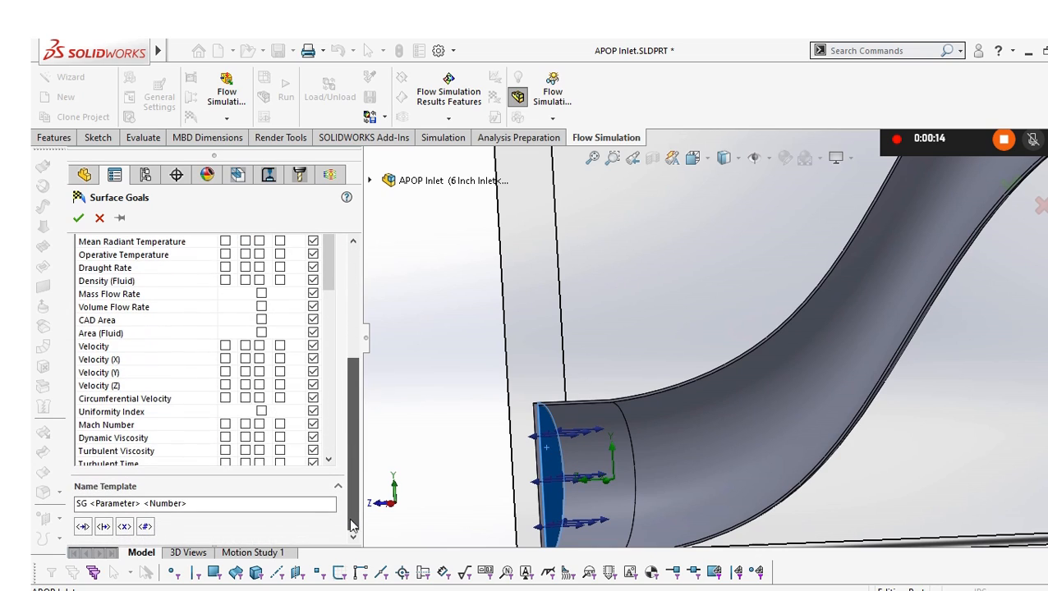
{"action": "left_click_drag", "start_coordinate": [222, 504], "coordinate": [62, 511]}
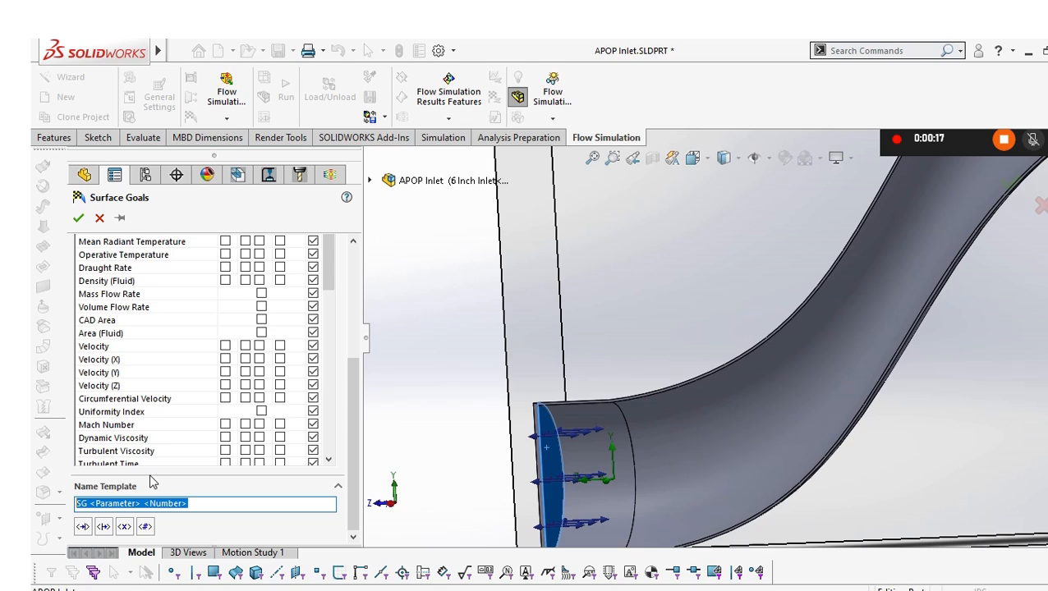
{"action": "key", "text": "Delete"}
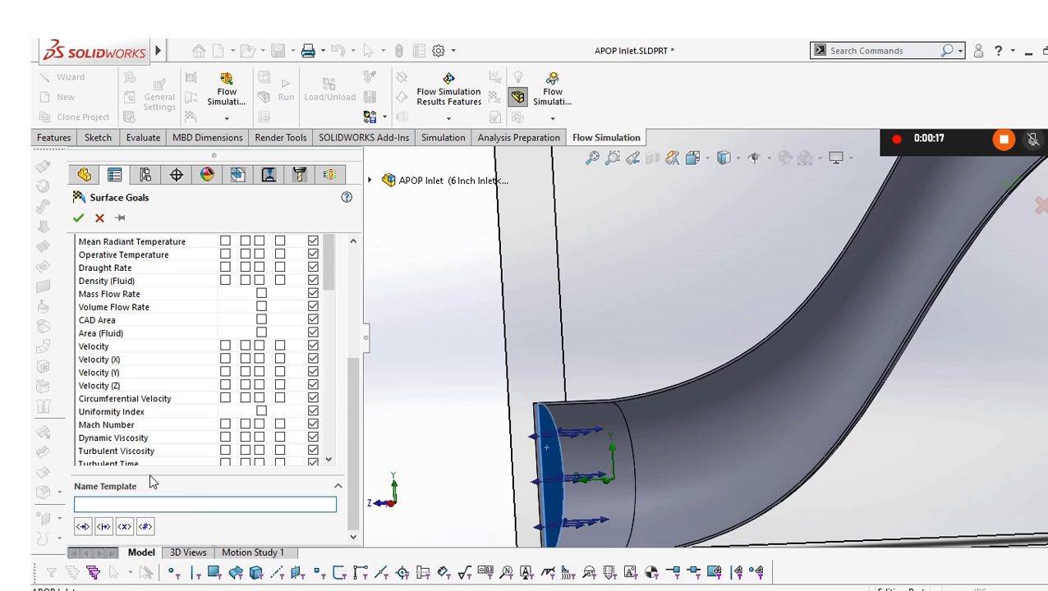
{"action": "type", "text": "Inlet Total Surface Pressure 6in"}
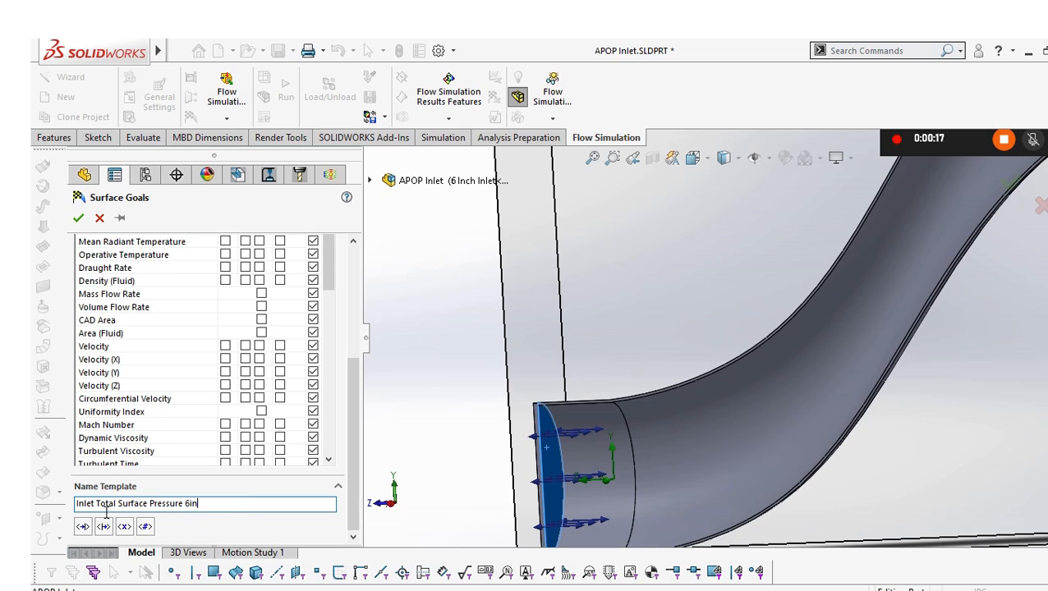
{"action": "left_click", "coordinate": [79, 218]}
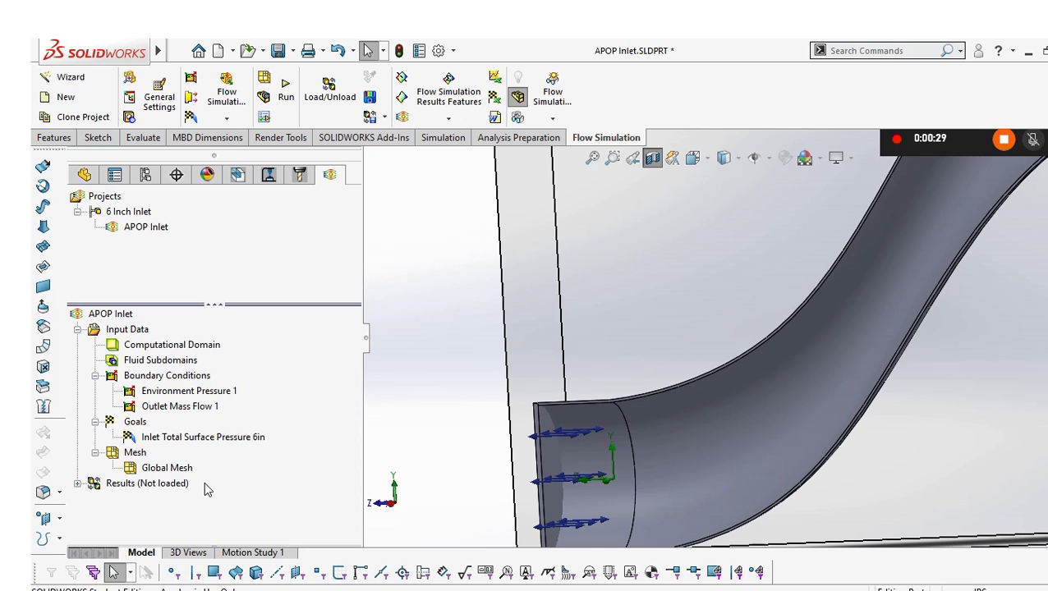
- Start a surface goal on the upper lid's inner face that tracks average Total Pressure
{"action": "scroll", "coordinate": [714, 391], "scroll_direction": "up", "scroll_amount": 7}
{"action": "scroll", "coordinate": [837, 274], "scroll_direction": "down", "scroll_amount": 4}
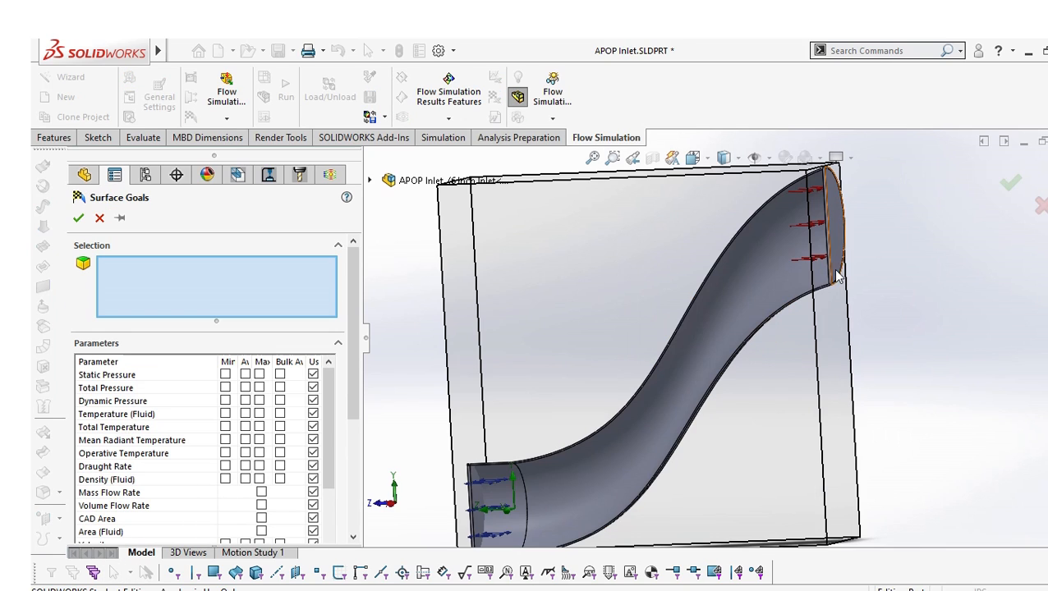
{"action": "middle_click_drag", "start_coordinate": [872, 309], "coordinate": [921, 311]}
{"action": "scroll", "coordinate": [920, 309], "scroll_direction": "up", "scroll_amount": 1}
{"action": "scroll", "coordinate": [819, 258], "scroll_direction": "down", "scroll_amount": 5}
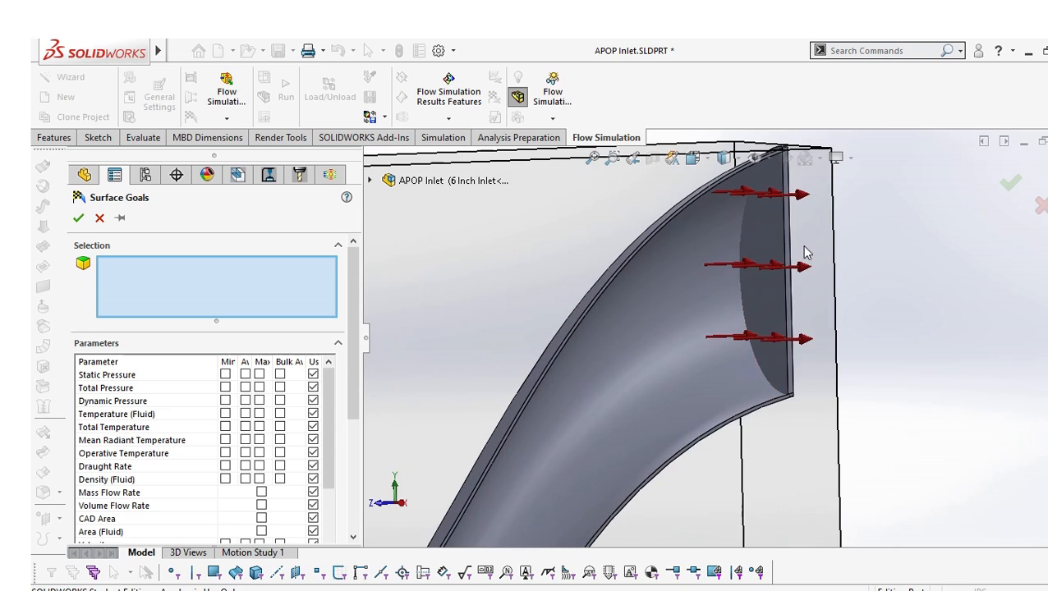
{"action": "left_click", "coordinate": [776, 248]}
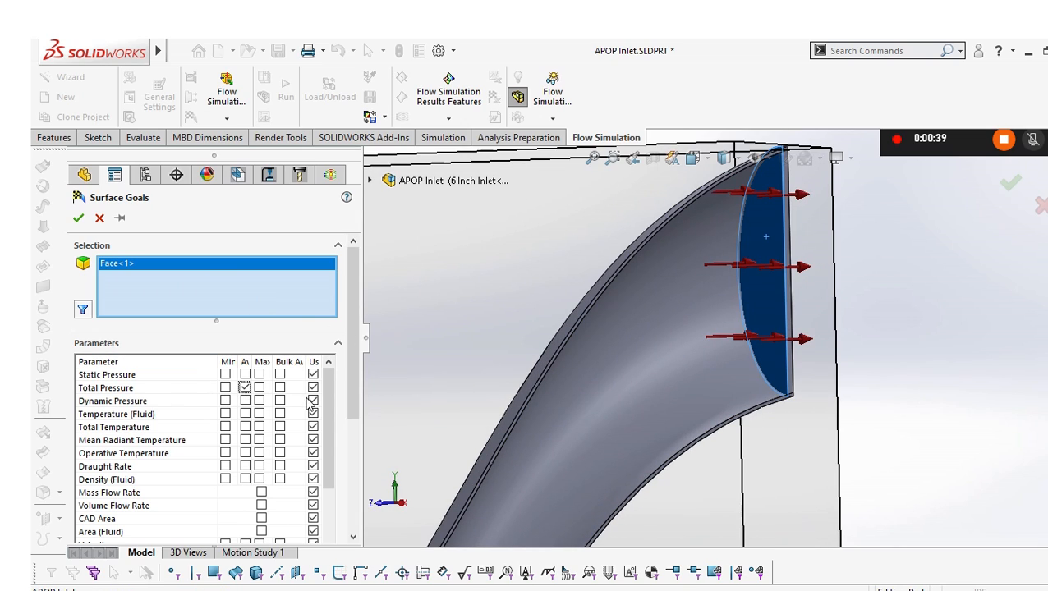
- Name the surface goal "Outlet Total Surface Pressure 6in" and create it
{"action": "left_click_drag", "start_coordinate": [354, 400], "coordinate": [355, 512]}
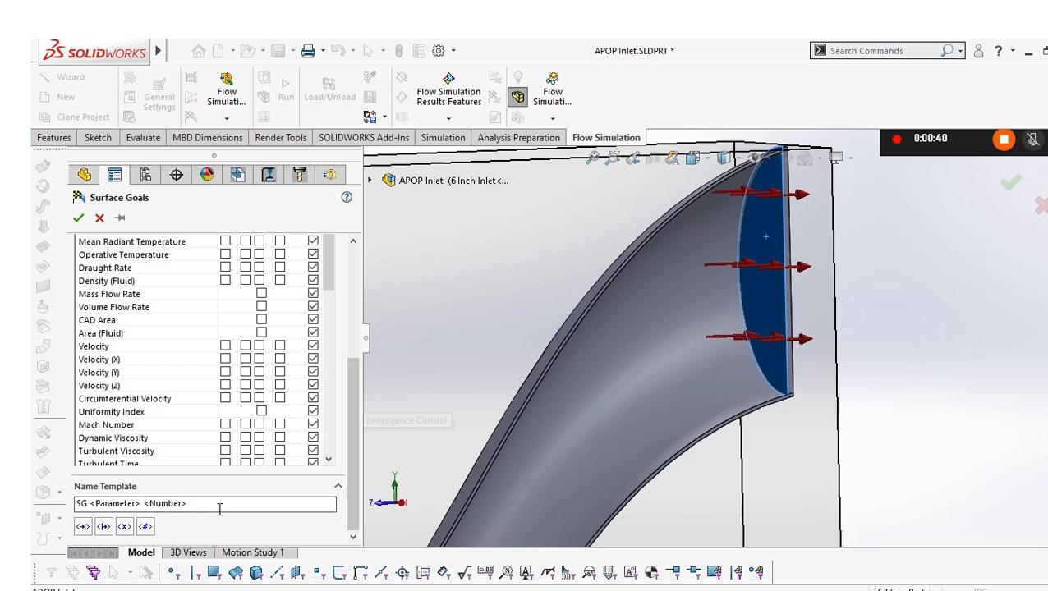
{"action": "left_click_drag", "start_coordinate": [217, 508], "coordinate": [78, 515]}
{"action": "key", "text": "BackSpace"}
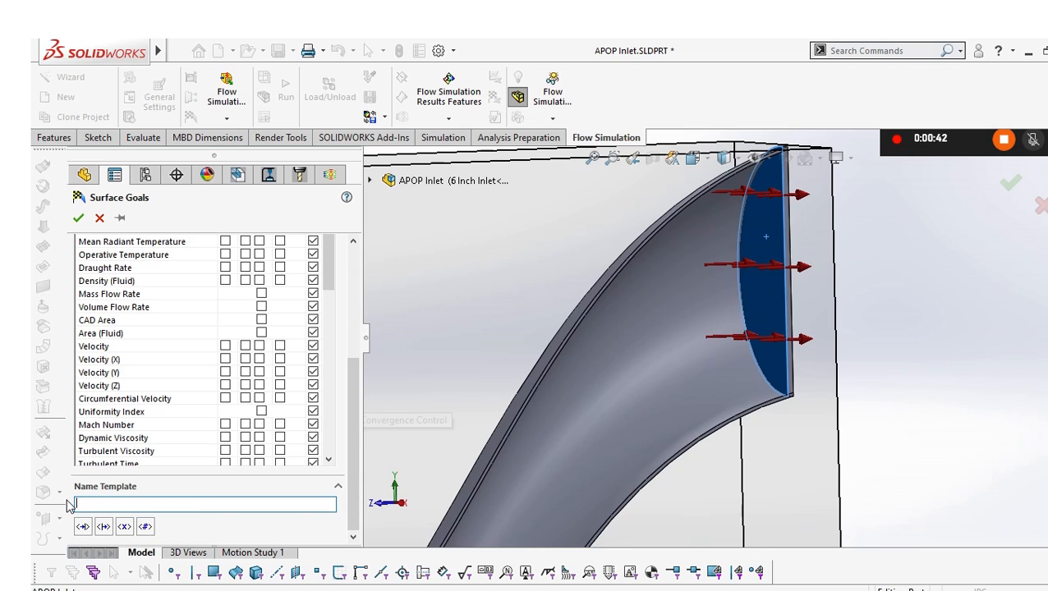
{"action": "type", "text": "Inlet Total Surface Pressure 6in"}
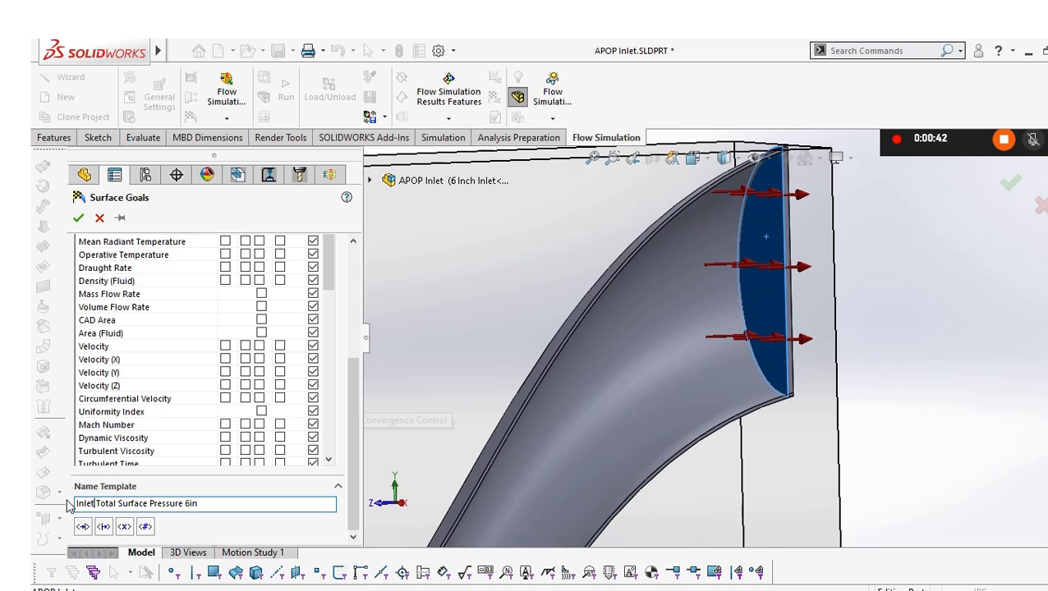
{"action": "key", "text": "Delete"}
{"action": "key", "text": "Delete"}
{"action": "key", "text": "Delete"}
{"action": "key", "text": "Delete"}
{"action": "key", "text": "Delete"}
{"action": "key", "text": "Delete"}
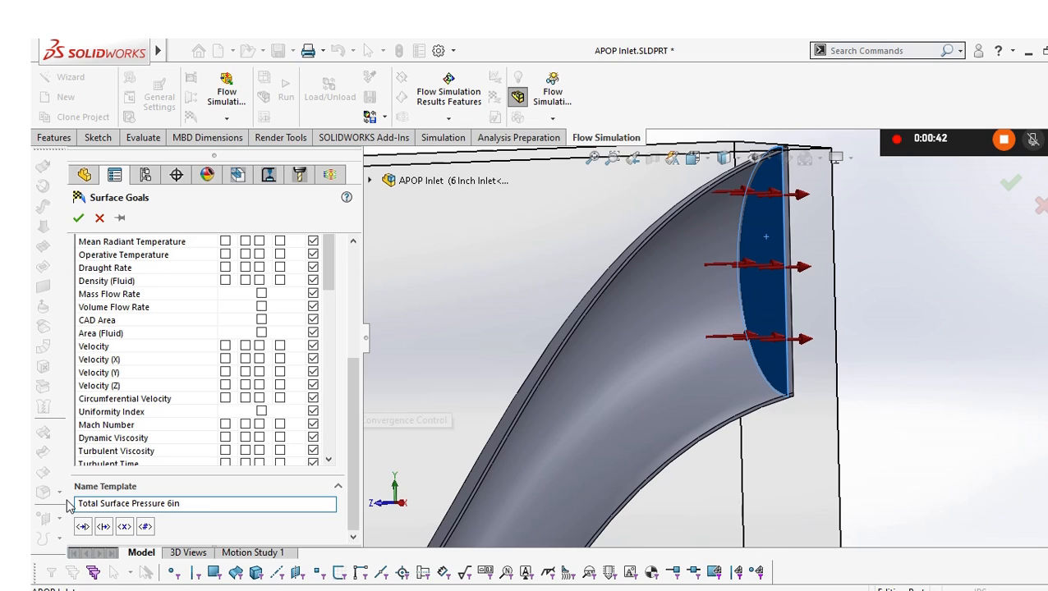
{"action": "type", "text": "Outlet"}
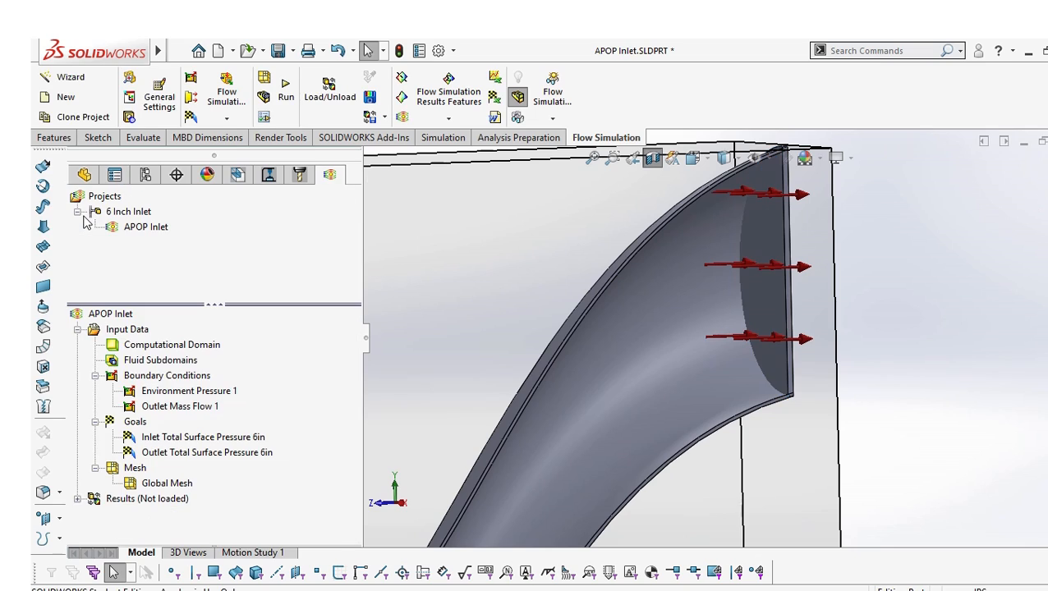
{"action": "left_click", "coordinate": [78, 217]}
- Start an equation goal and name it "Average Total Pressure Drop 6in"
{"action": "scroll", "coordinate": [615, 390], "scroll_direction": "up", "scroll_amount": 5}
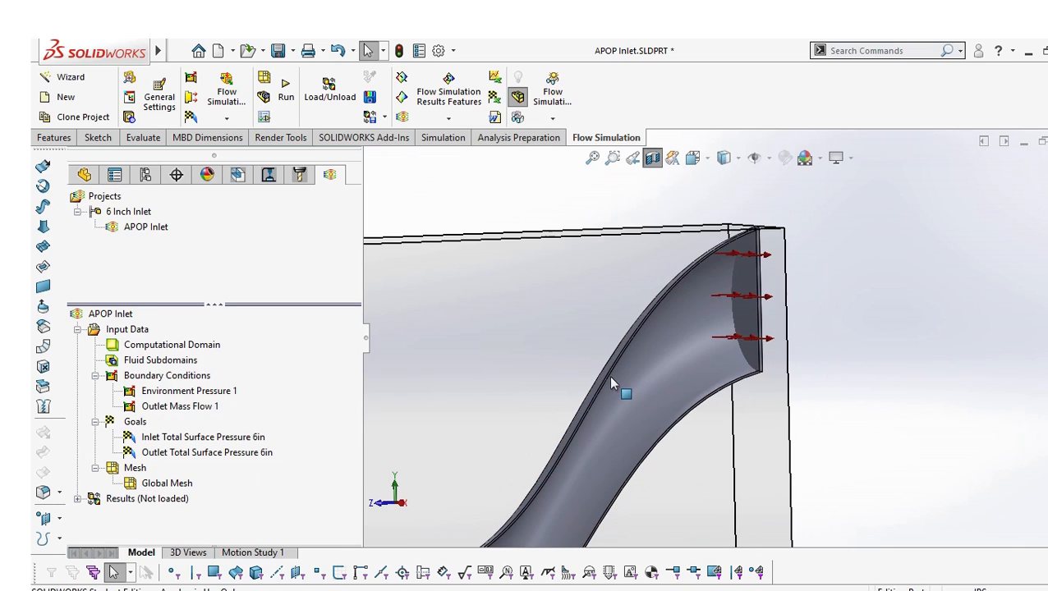
{"action": "scroll", "coordinate": [591, 484], "scroll_direction": "down", "scroll_amount": 2}
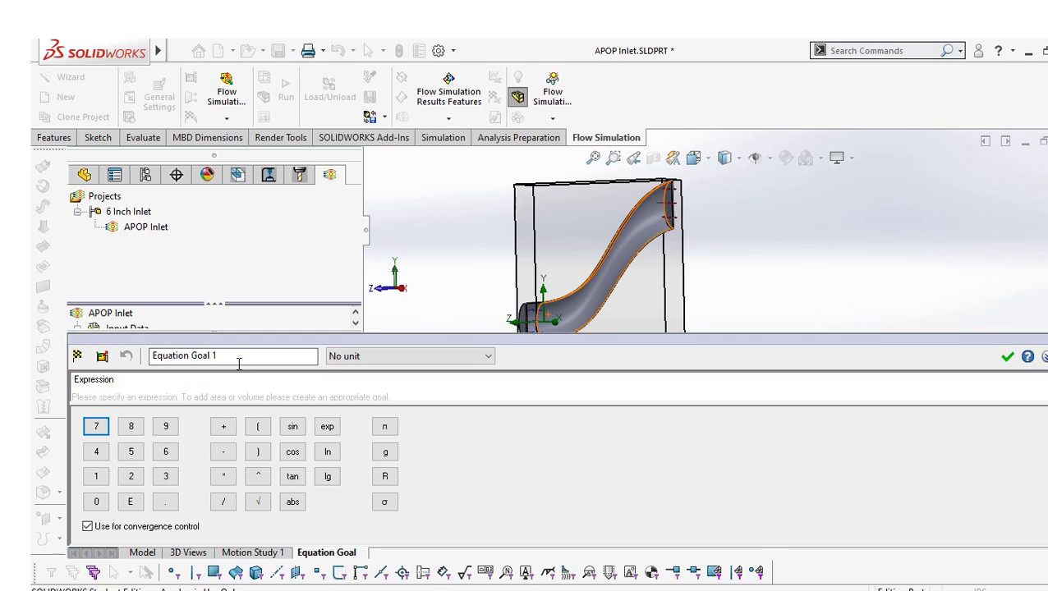
{"action": "left_click_drag", "start_coordinate": [239, 364], "coordinate": [148, 359]}
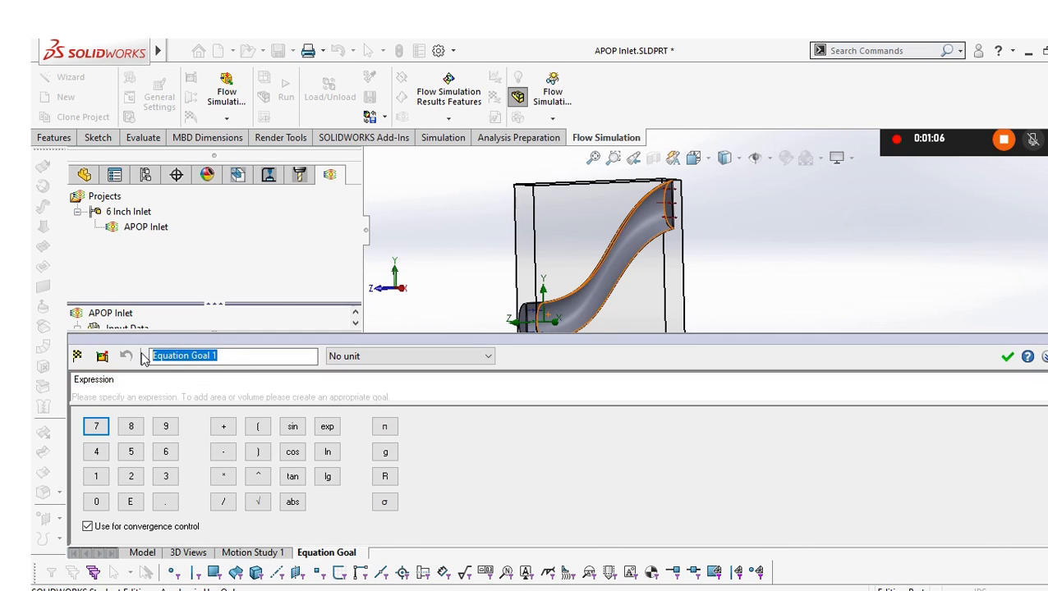
{"action": "type", "text": "Average"}
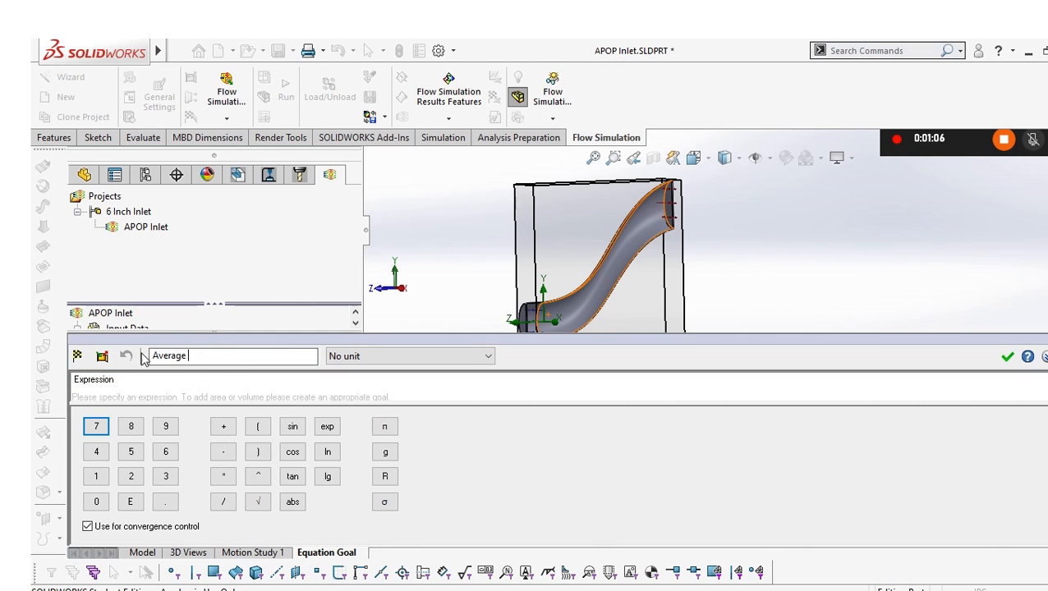
{"action": "type", "text": " Total Pressure Drop 6in"}
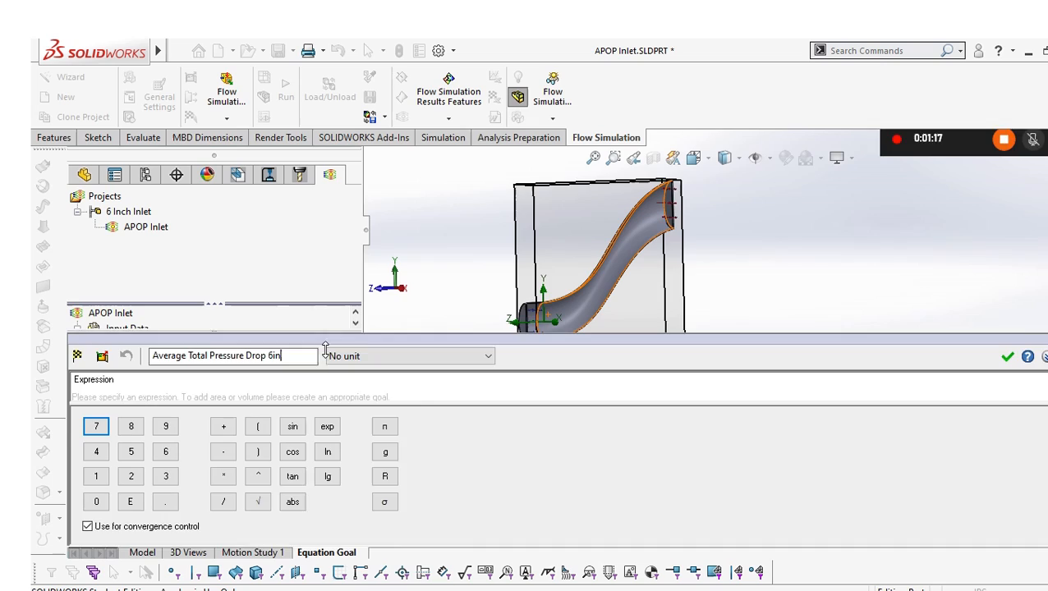
- Define the equation goal as Inlet Total Surface Pressure 6in minus Outlet Total Surface Pressure 6in and create it
{"action": "left_click_drag", "start_coordinate": [325, 350], "coordinate": [333, 433]}
{"action": "scroll", "coordinate": [319, 374], "scroll_direction": "down", "scroll_amount": 3}
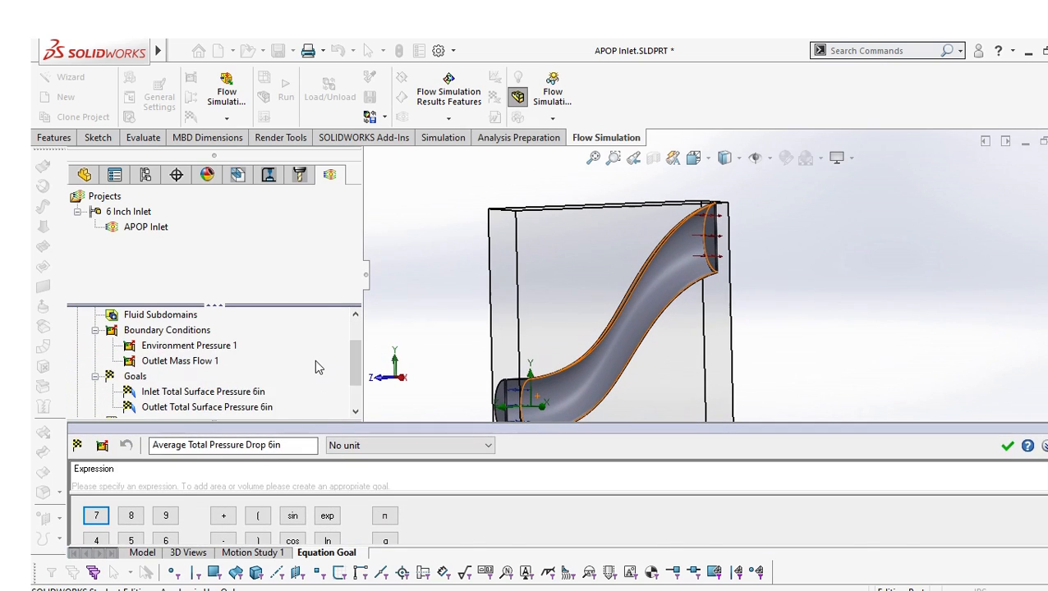
{"action": "left_click", "coordinate": [211, 493]}
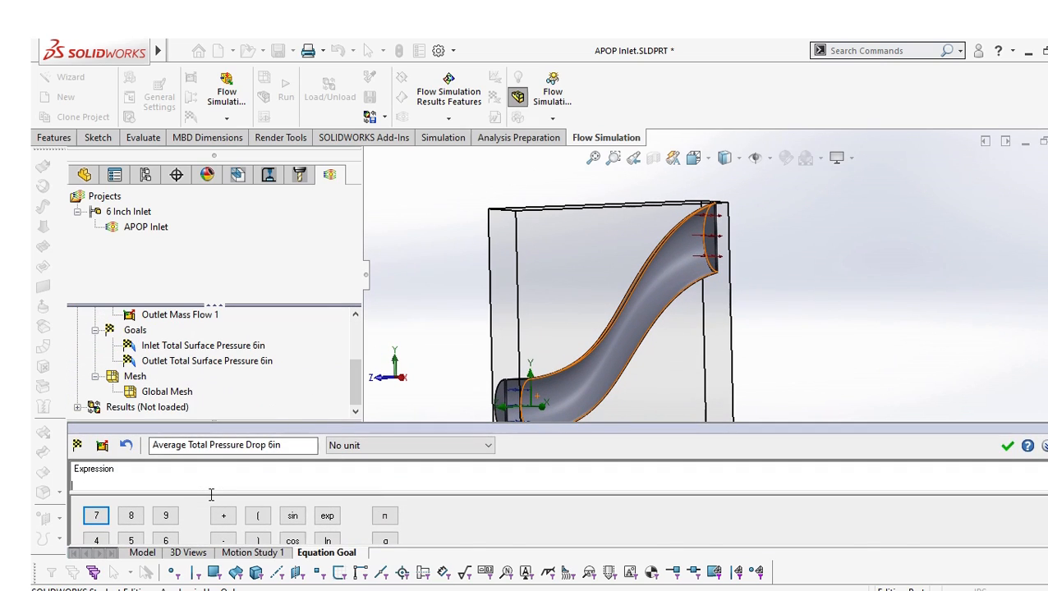
{"action": "left_click", "coordinate": [183, 346]}
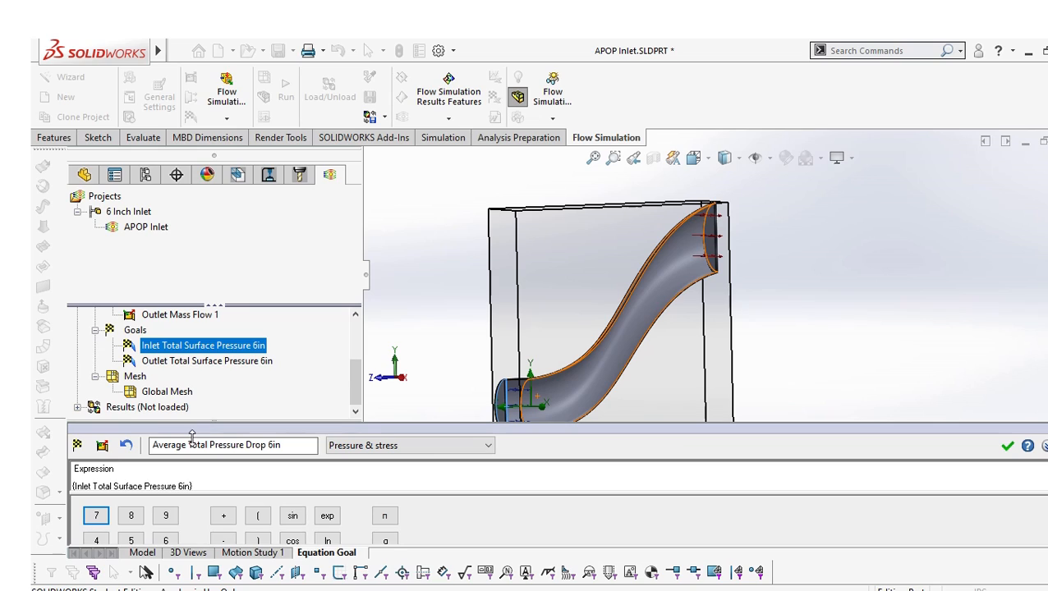
{"action": "type", "text": "-"}
{"action": "left_click", "coordinate": [175, 361]}
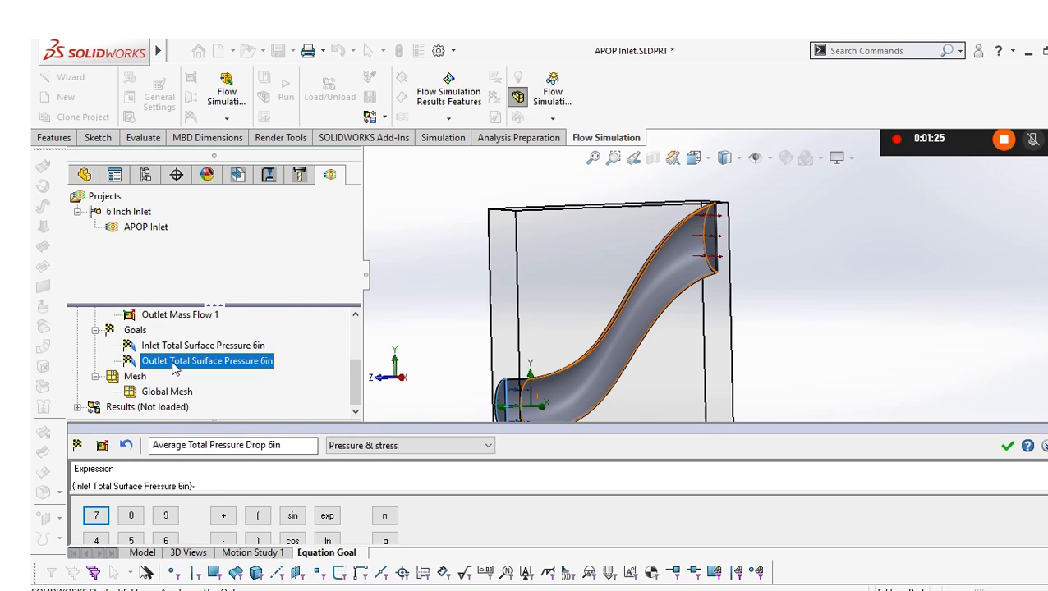
{"action": "left_click", "coordinate": [1007, 447]}
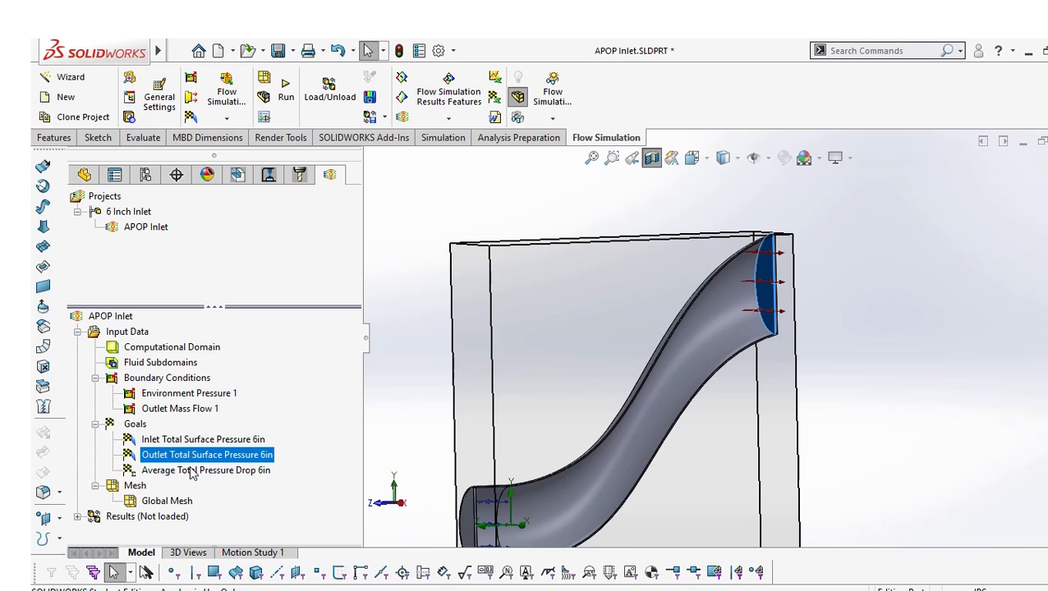
- Set the automatic global mesh to level 4, previewing the basic mesh before accepting the settings
{"action": "scroll", "coordinate": [792, 454], "scroll_direction": "up", "scroll_amount": 2}
{"action": "scroll", "coordinate": [619, 473], "scroll_direction": "down", "scroll_amount": 2}
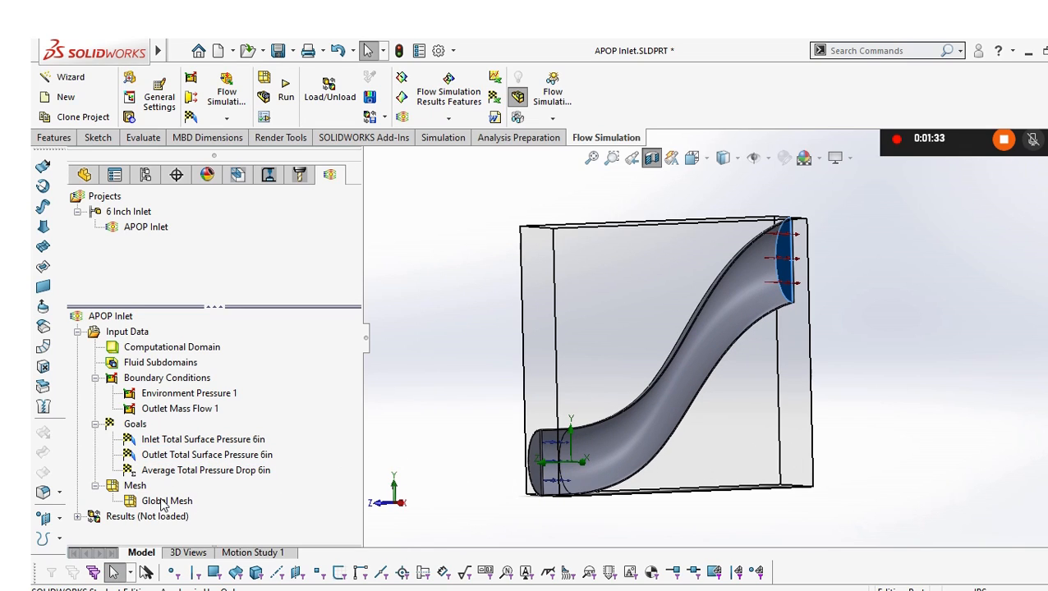
{"action": "double_click", "coordinate": [197, 504]}
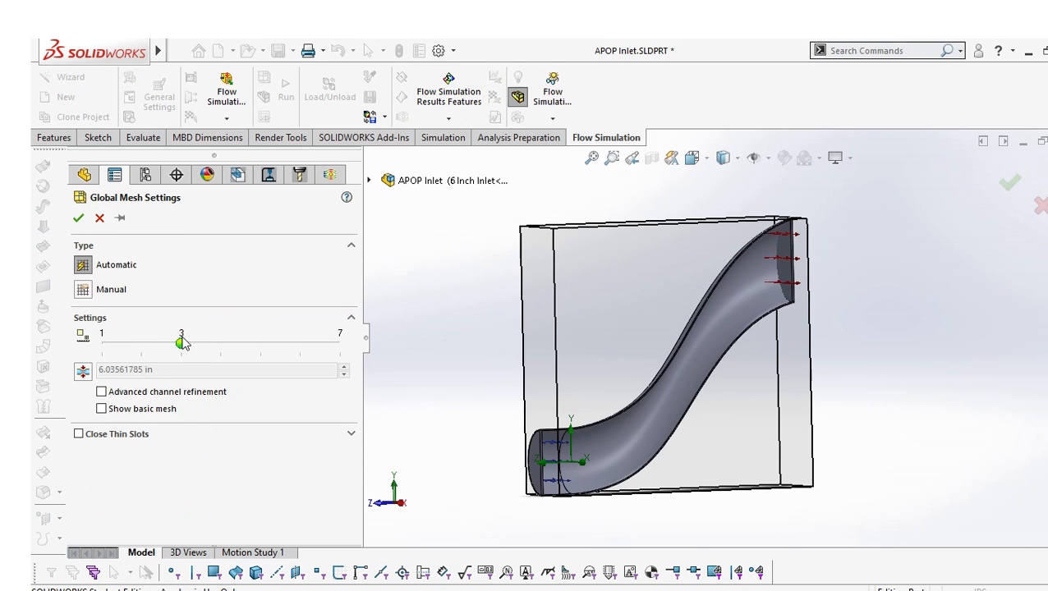
{"action": "left_click_drag", "start_coordinate": [183, 343], "coordinate": [213, 339]}
{"action": "left_click", "coordinate": [102, 409]}
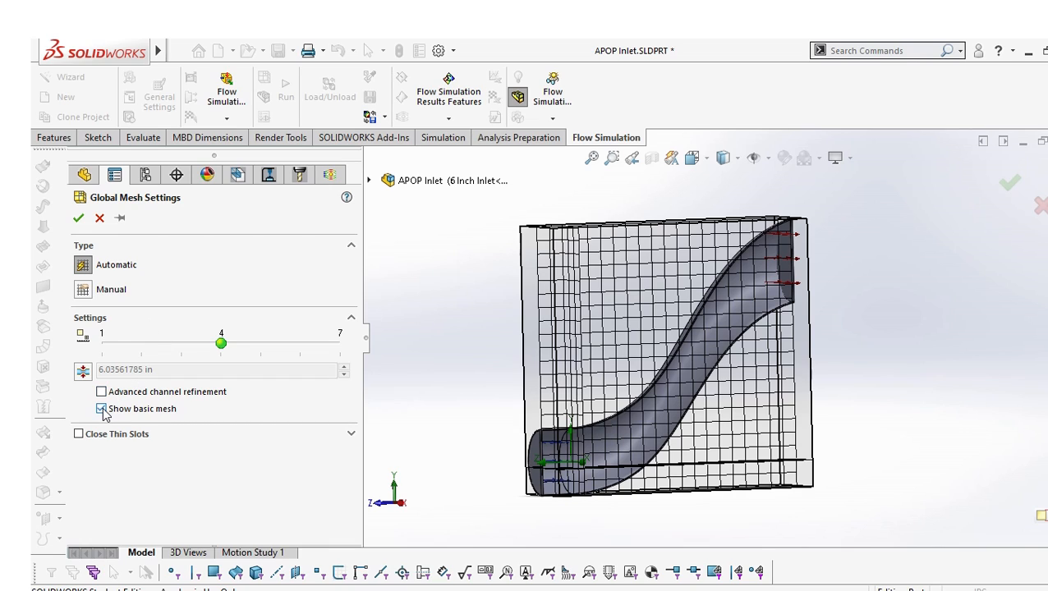
{"action": "left_click", "coordinate": [102, 409]}
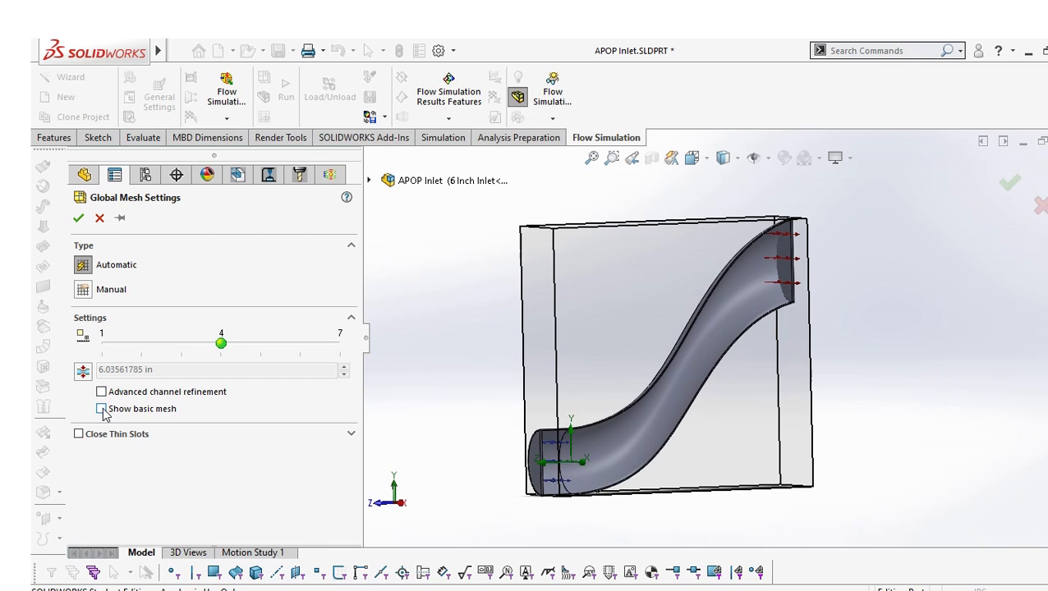
{"action": "left_click", "coordinate": [79, 219]}
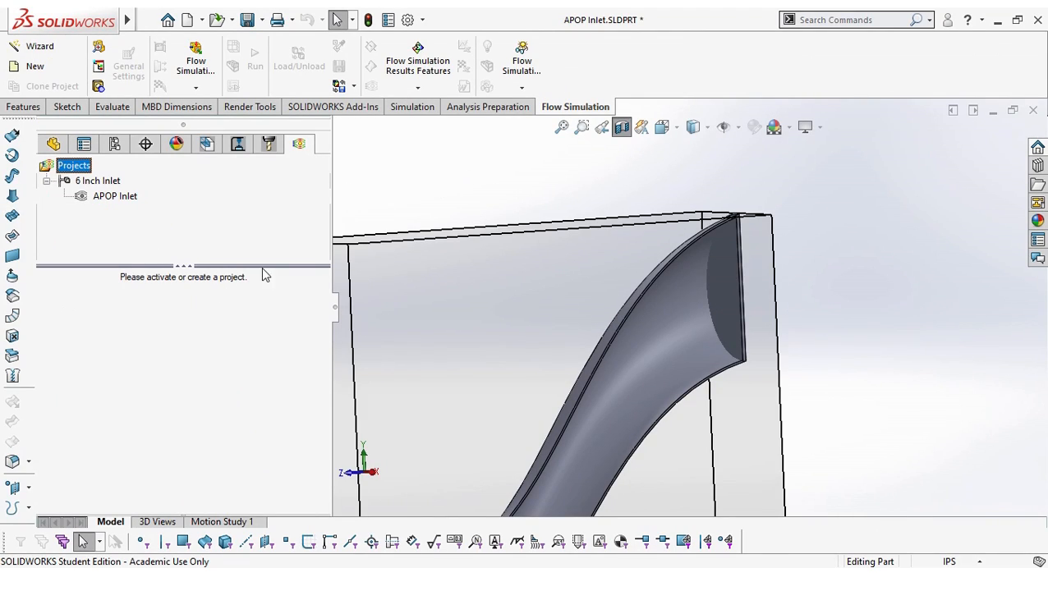
- Activate the APOP Inlet project of the 6 Inch Inlet configuration and start the Wizard for a new project
{"action": "double_click", "coordinate": [132, 199]}
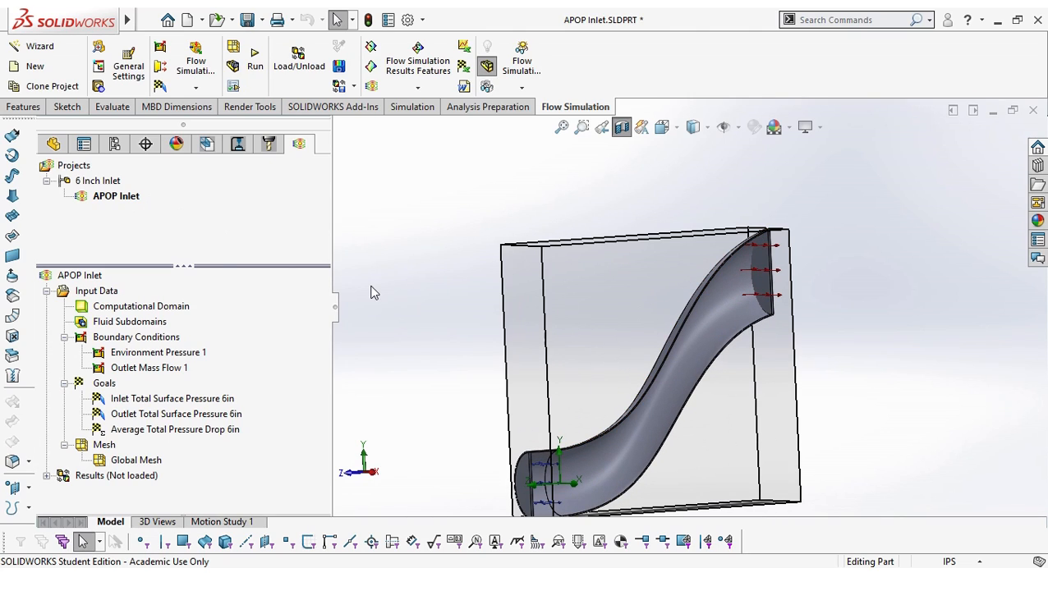
{"action": "left_click", "coordinate": [32, 46]}
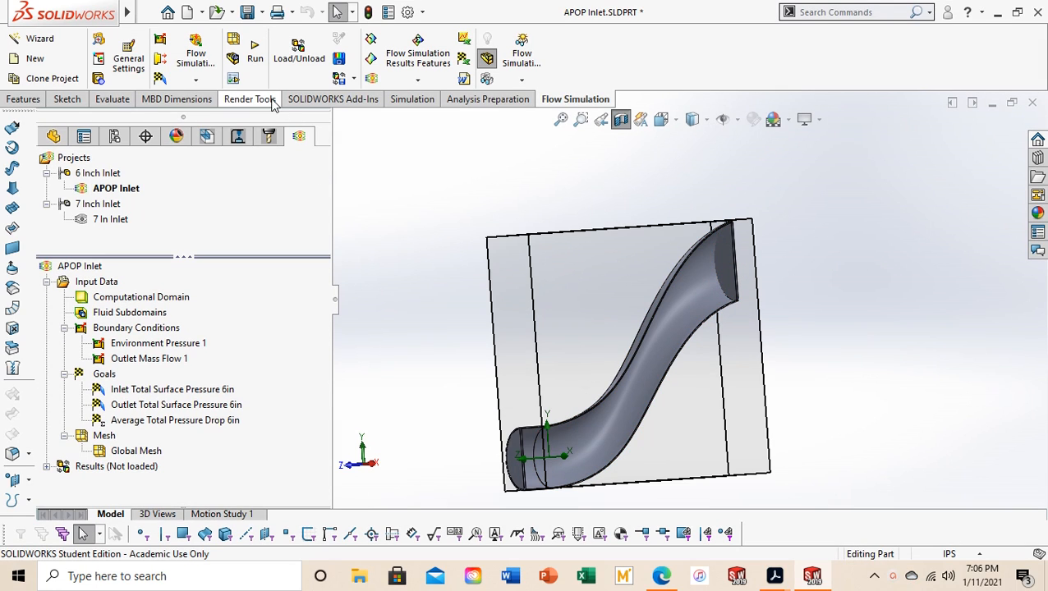
- Review the finishing and refinement settings in the calculation control options and reset all of them
{"action": "left_click", "coordinate": [236, 82]}
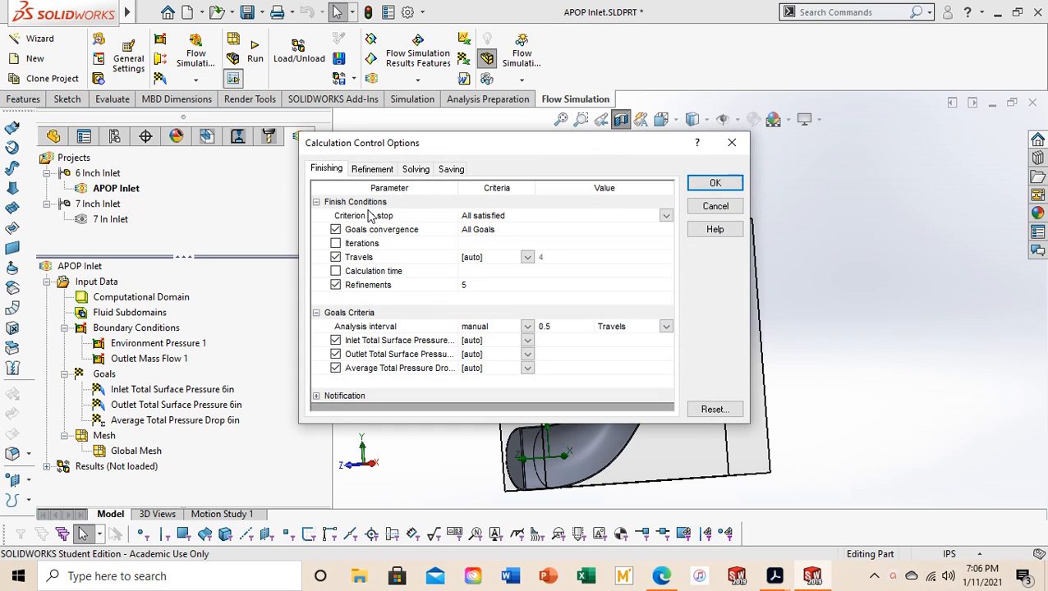
{"action": "left_click", "coordinate": [373, 170]}
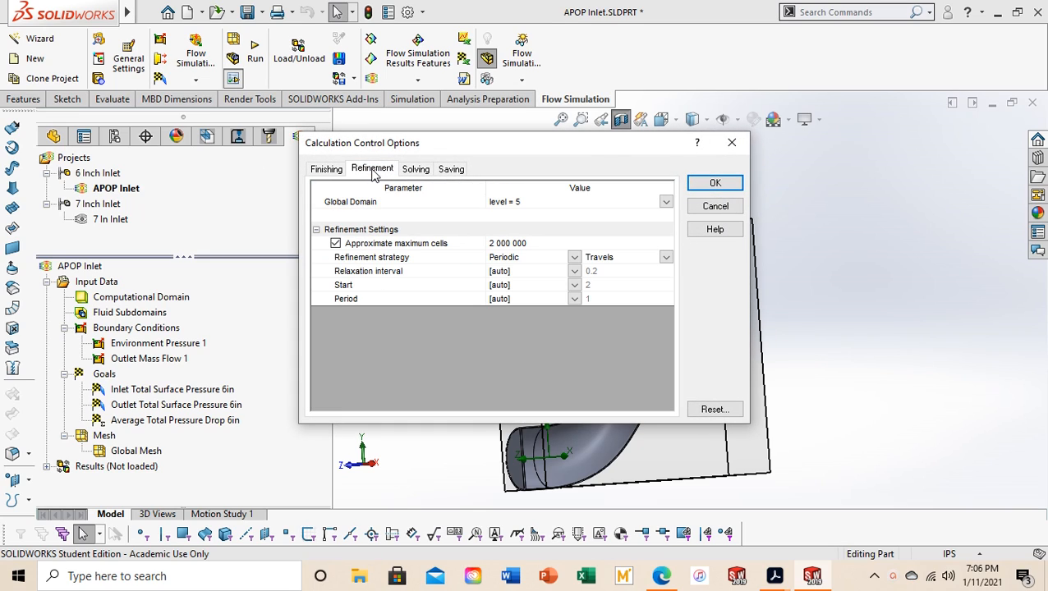
{"action": "left_click", "coordinate": [328, 170]}
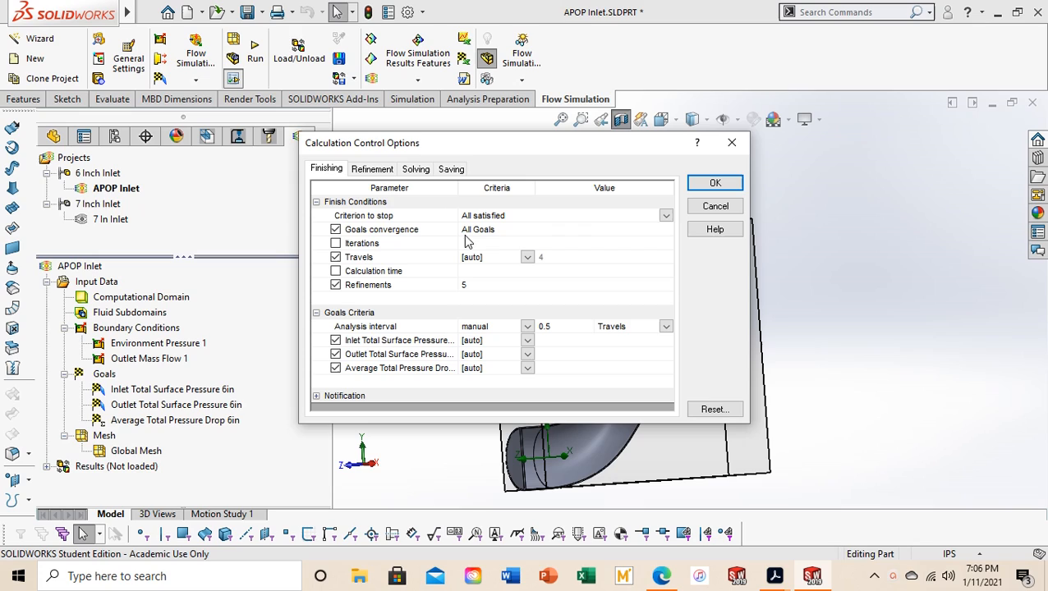
{"action": "left_click", "coordinate": [666, 216]}
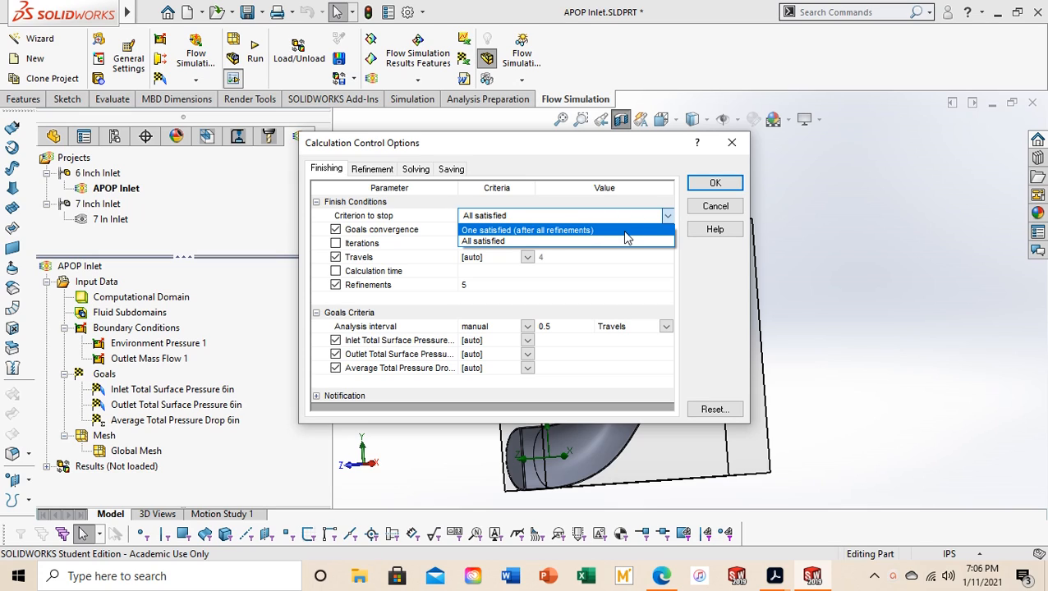
{"action": "left_click", "coordinate": [623, 238]}
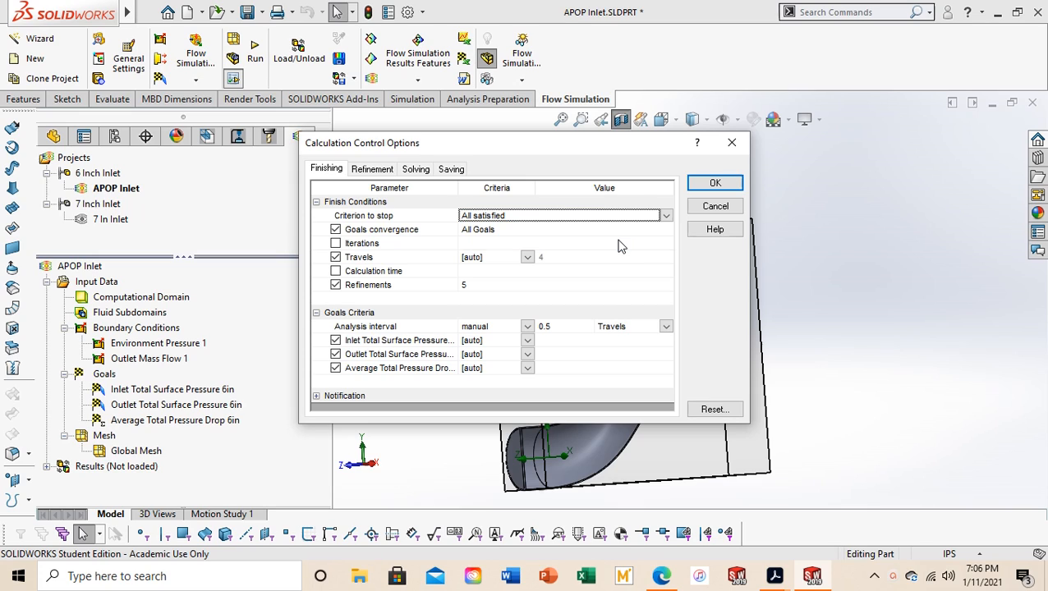
{"action": "left_click", "coordinate": [712, 409]}
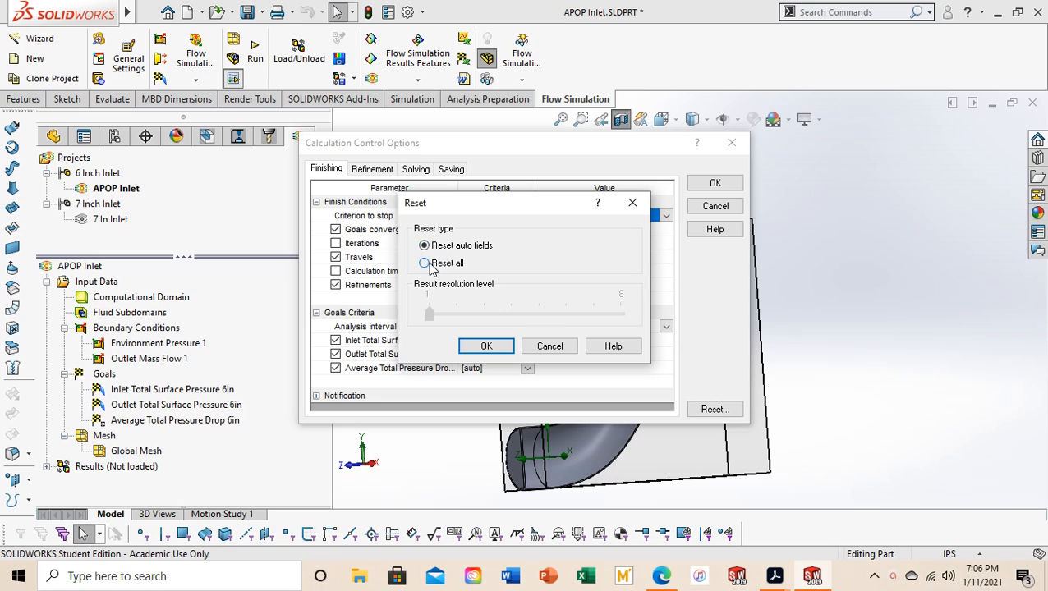
{"action": "left_click", "coordinate": [427, 264]}
{"action": "left_click", "coordinate": [484, 347]}
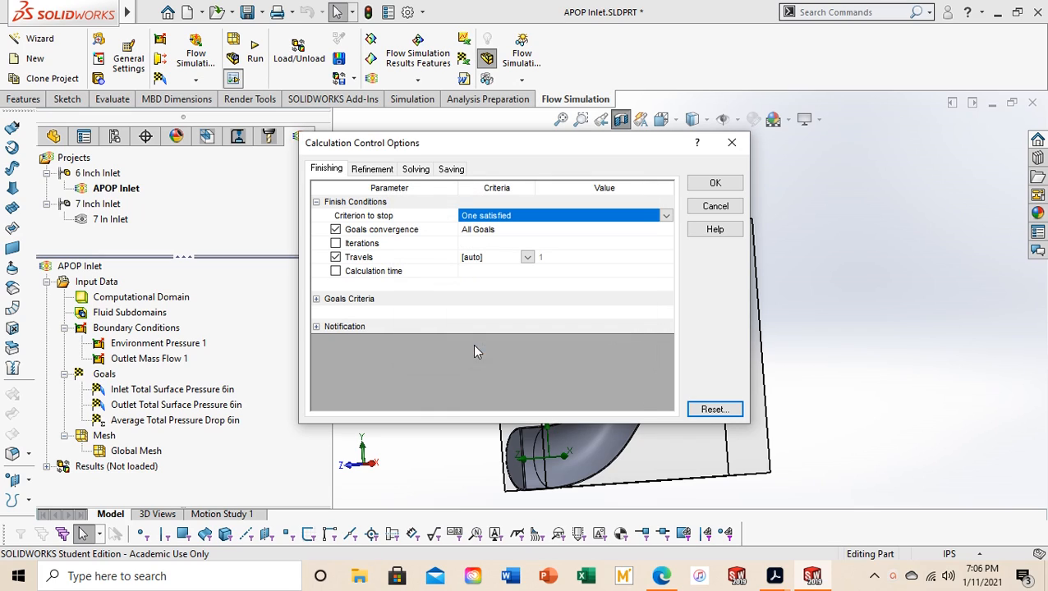
- Set the calculation's stop criterion to All satisfied and open the refinement settings
{"action": "left_click", "coordinate": [666, 216]}
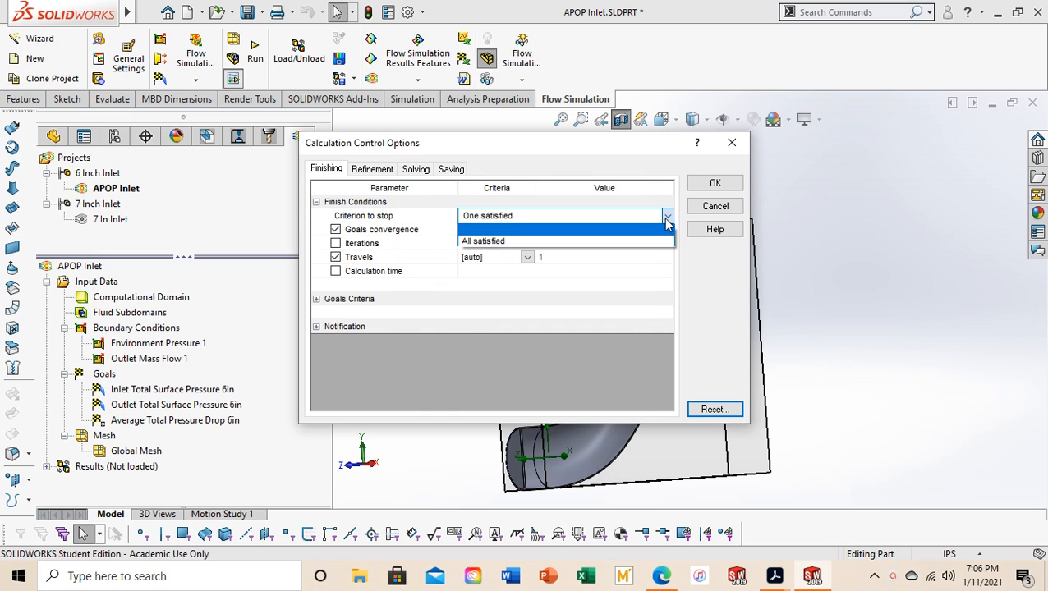
{"action": "left_click", "coordinate": [639, 243]}
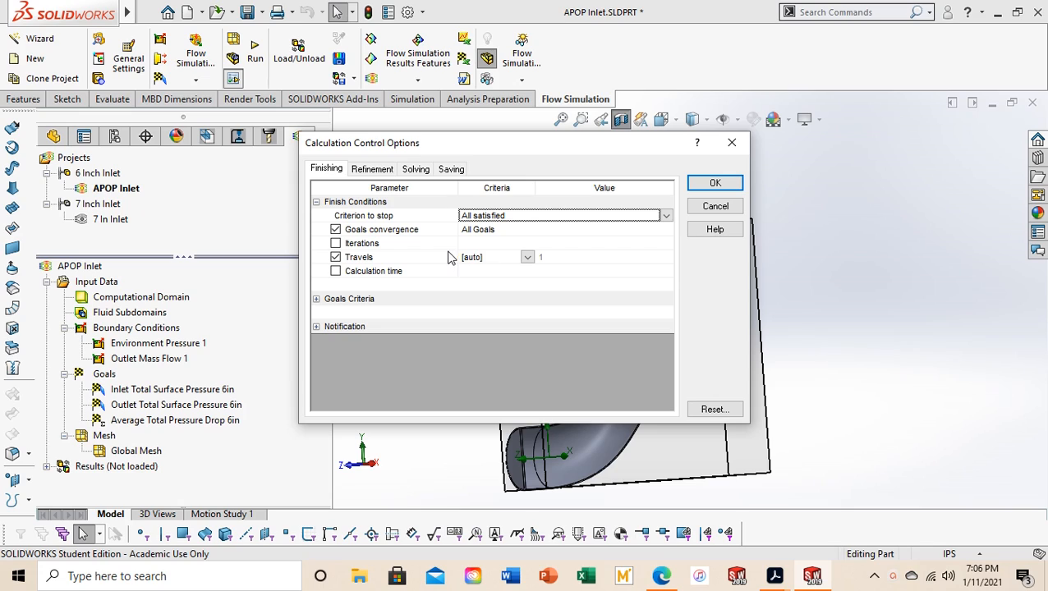
{"action": "left_click", "coordinate": [372, 169]}
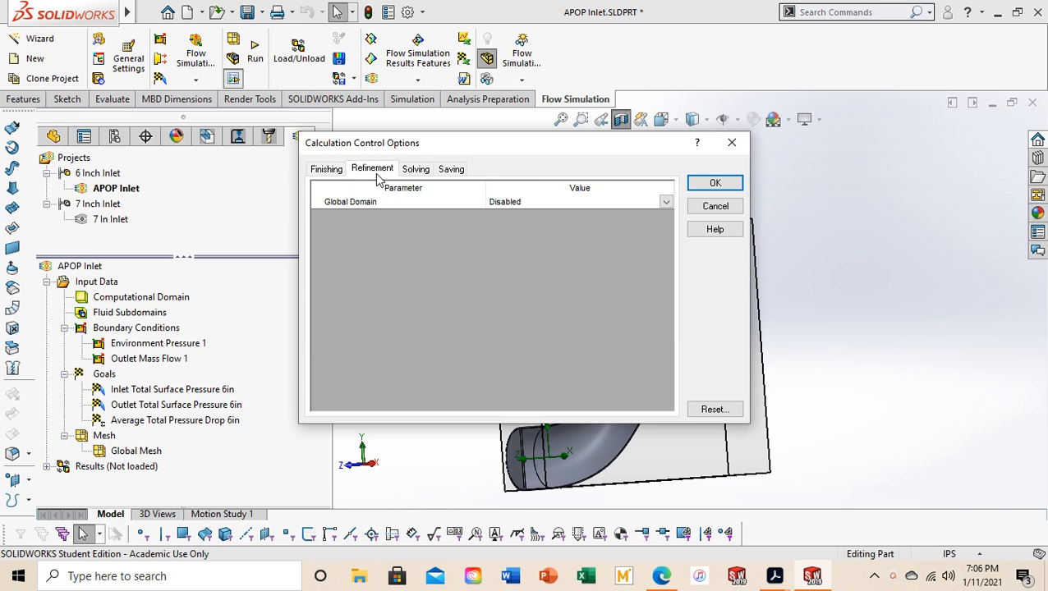
- Set the global domain refinement to level 5 and limit the approximate maximum cells to 2 000 000
{"action": "left_click", "coordinate": [666, 202]}
{"action": "left_click", "coordinate": [580, 271]}
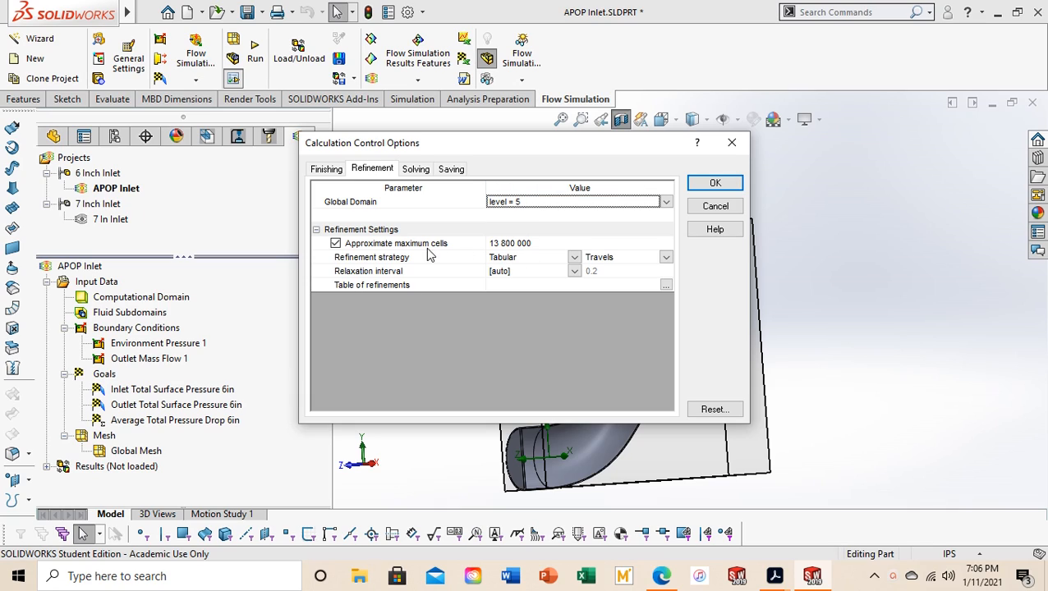
{"action": "left_click", "coordinate": [525, 243]}
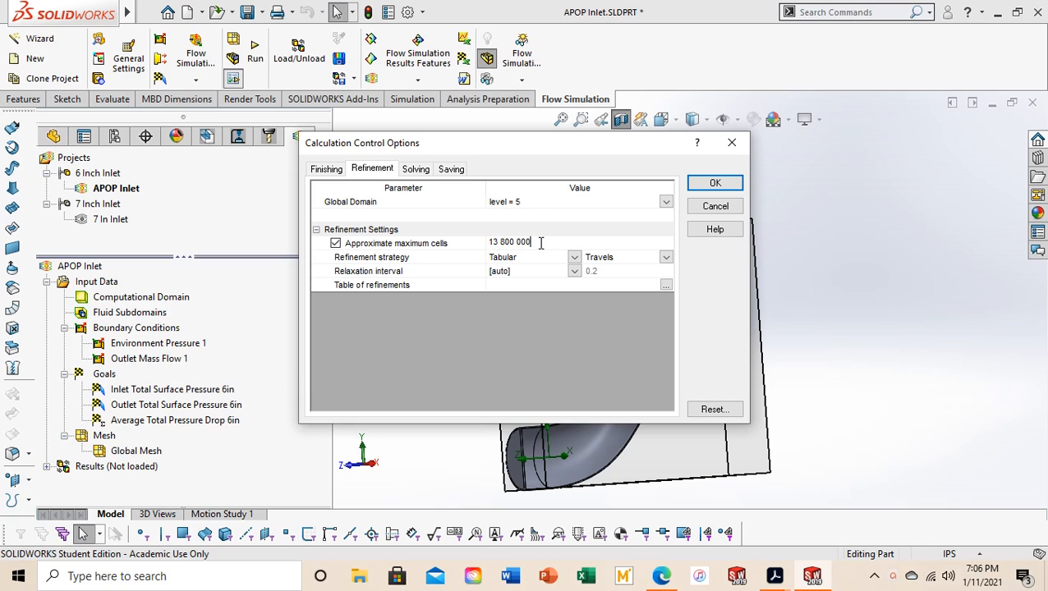
{"action": "left_click_drag", "start_coordinate": [542, 242], "coordinate": [471, 244]}
{"action": "type", "text": "2 0"}
{"action": "type", "text": "00 000"}
{"action": "key", "text": "Return"}
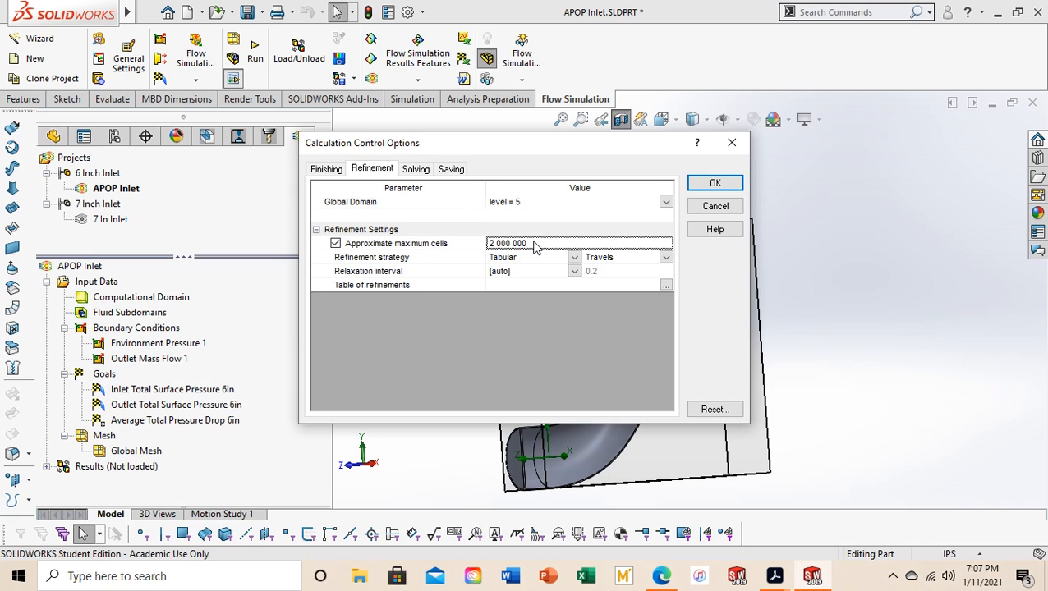
- Change the refinement strategy to Periodic
{"action": "left_click", "coordinate": [574, 258]}
{"action": "left_click", "coordinate": [574, 258]}
{"action": "left_click", "coordinate": [571, 271]}
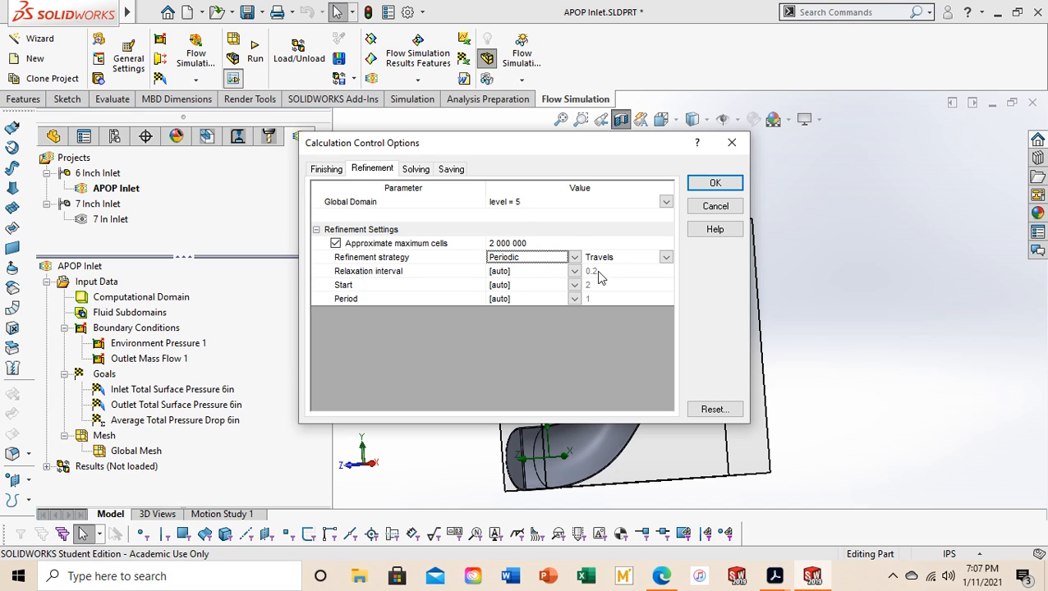
- Set the number of refinements in the finish conditions to 5
{"action": "left_click", "coordinate": [329, 169]}
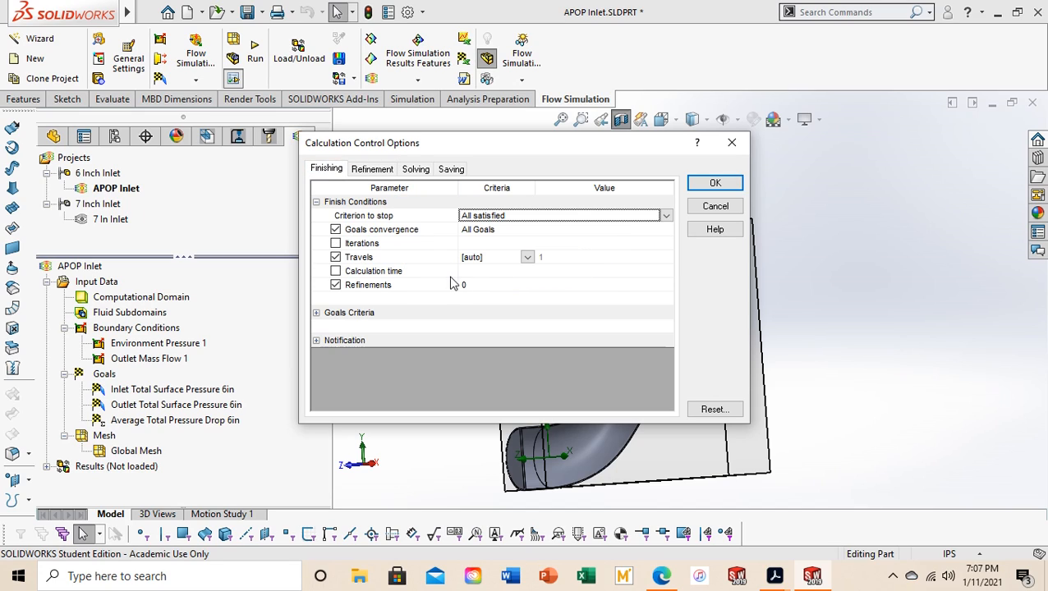
{"action": "left_click", "coordinate": [493, 291]}
{"action": "key", "text": "BackSpace"}
{"action": "type", "text": "5"}
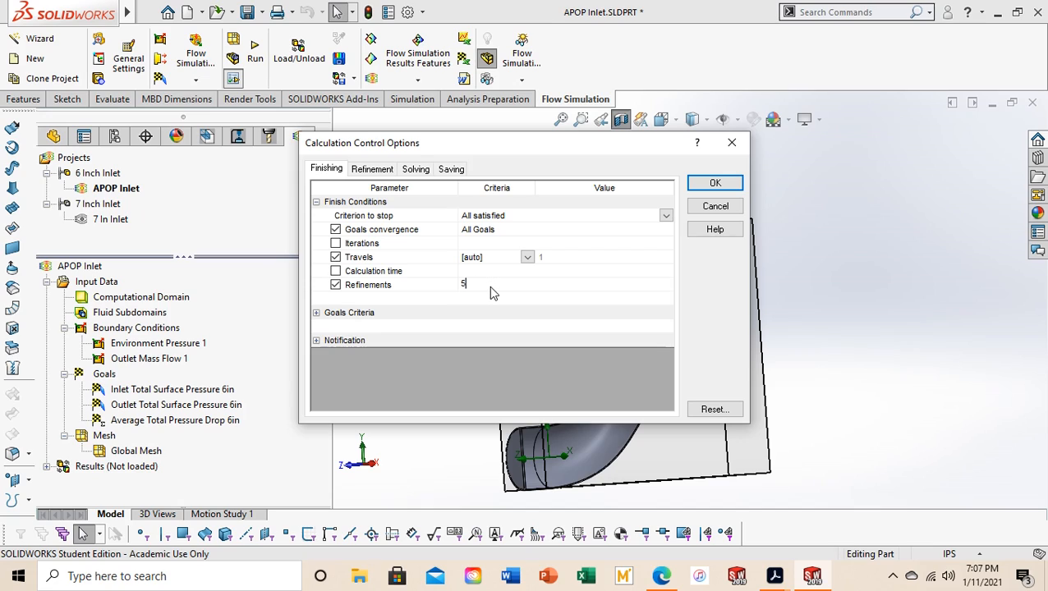
- Expand the goals criteria and set the analysis interval to manual
{"action": "left_click", "coordinate": [317, 313]}
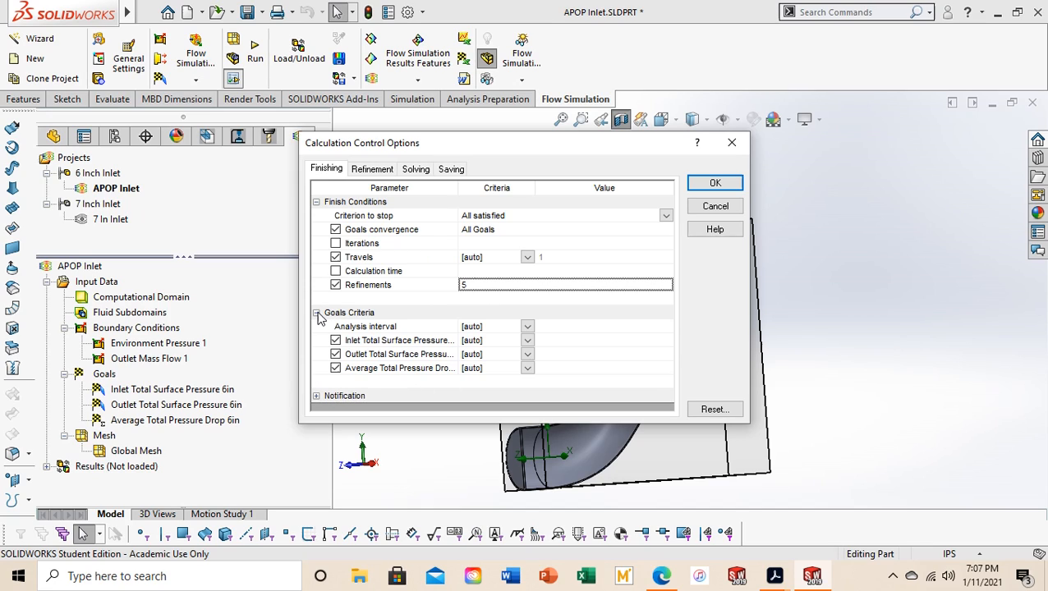
{"action": "left_click", "coordinate": [527, 328]}
{"action": "left_click", "coordinate": [528, 328]}
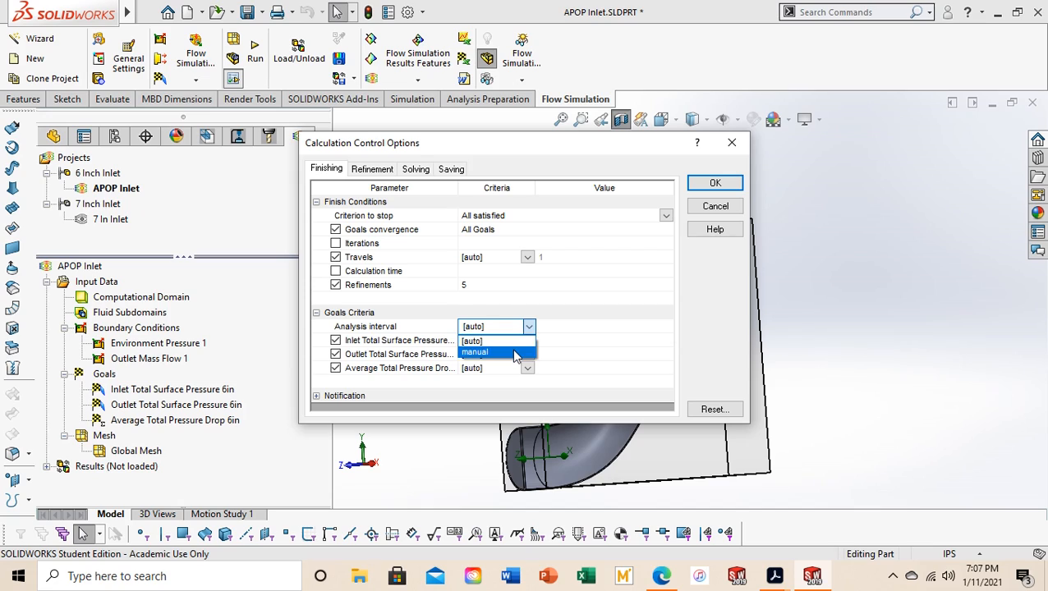
{"action": "left_click", "coordinate": [521, 353]}
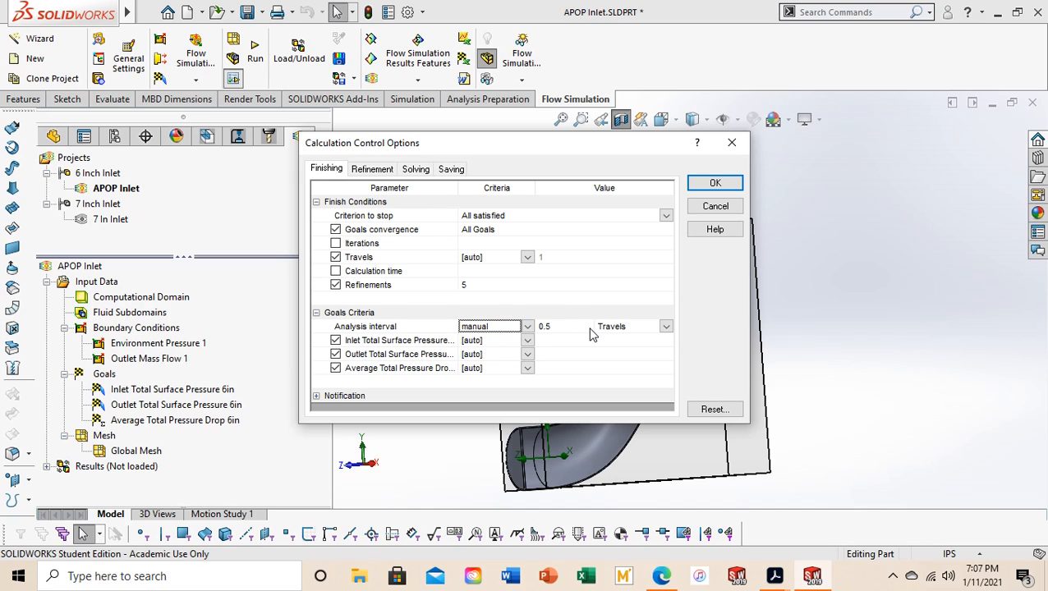
- Base the backup saving interval on Wall clock [s] and accept the calculation control options
{"action": "left_click", "coordinate": [451, 168]}
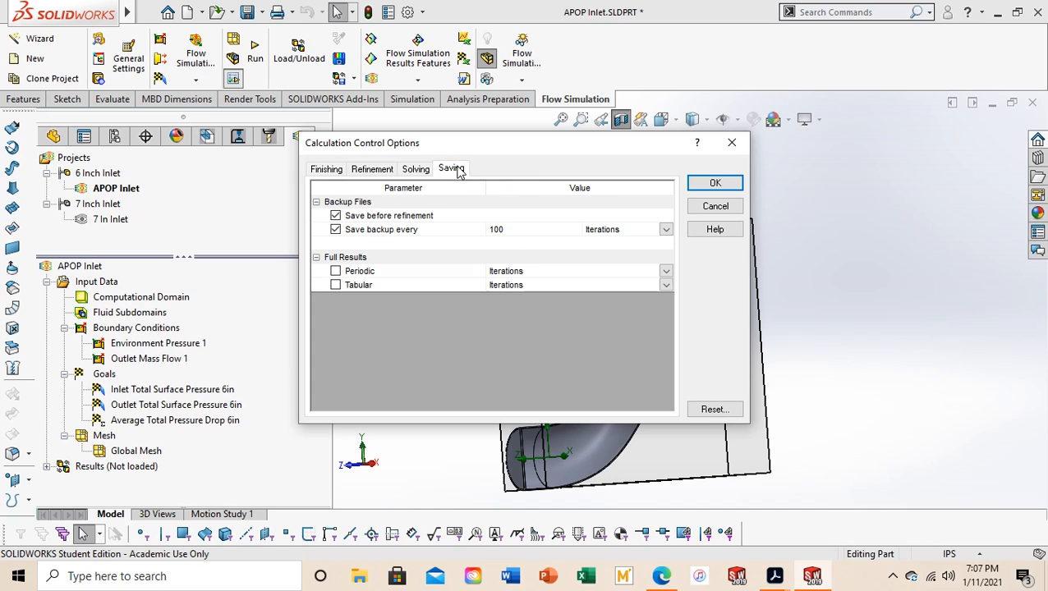
{"action": "left_click", "coordinate": [666, 234]}
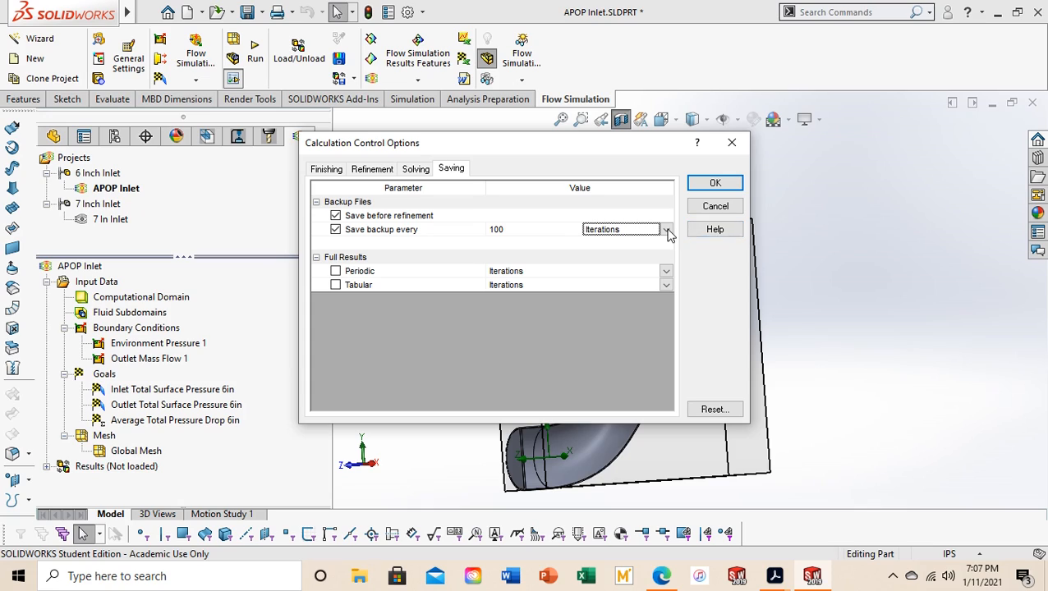
{"action": "left_click", "coordinate": [666, 230]}
{"action": "left_click", "coordinate": [638, 253]}
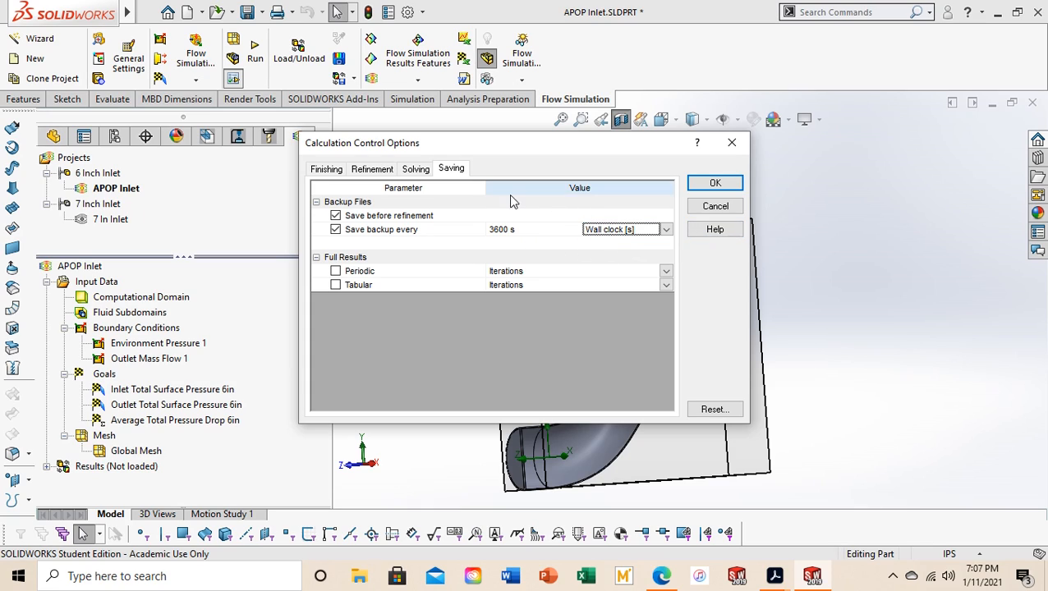
{"action": "left_click", "coordinate": [712, 184]}
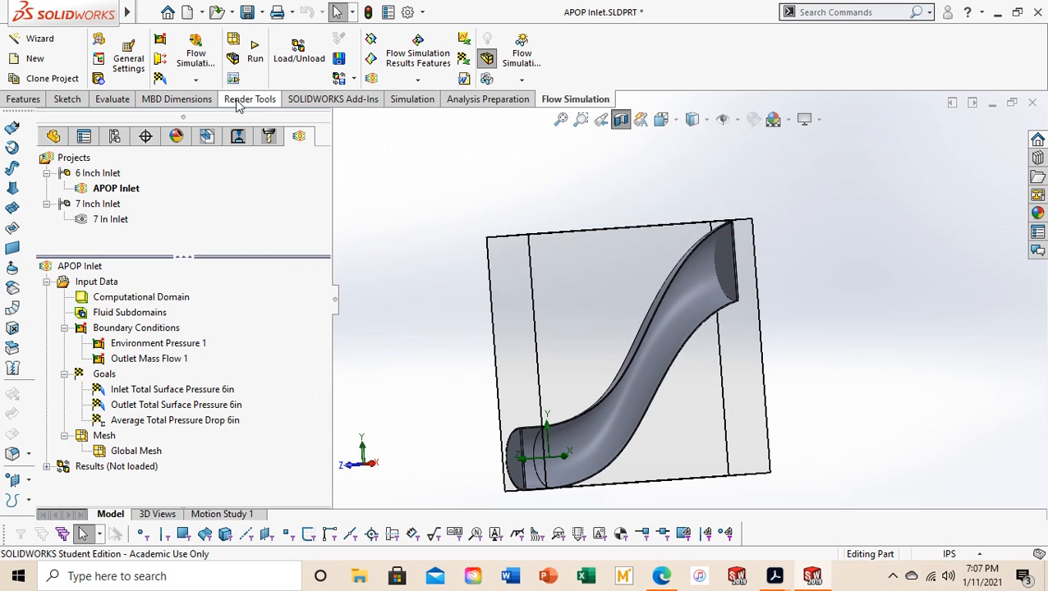
- Run the APOP Inlet project as a new calculation
{"action": "left_click", "coordinate": [261, 82]}
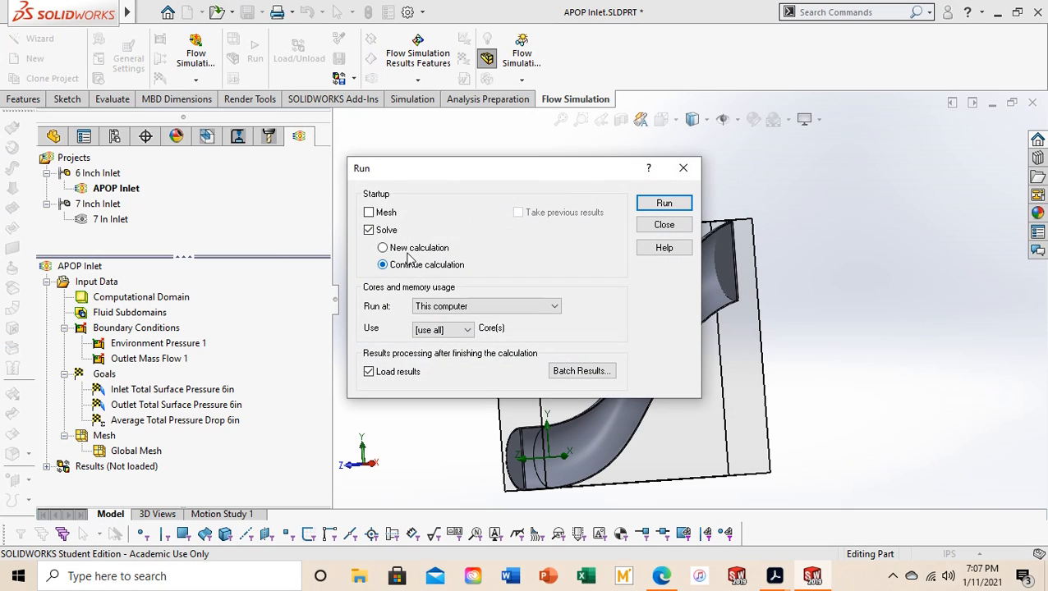
{"action": "left_click", "coordinate": [382, 247]}
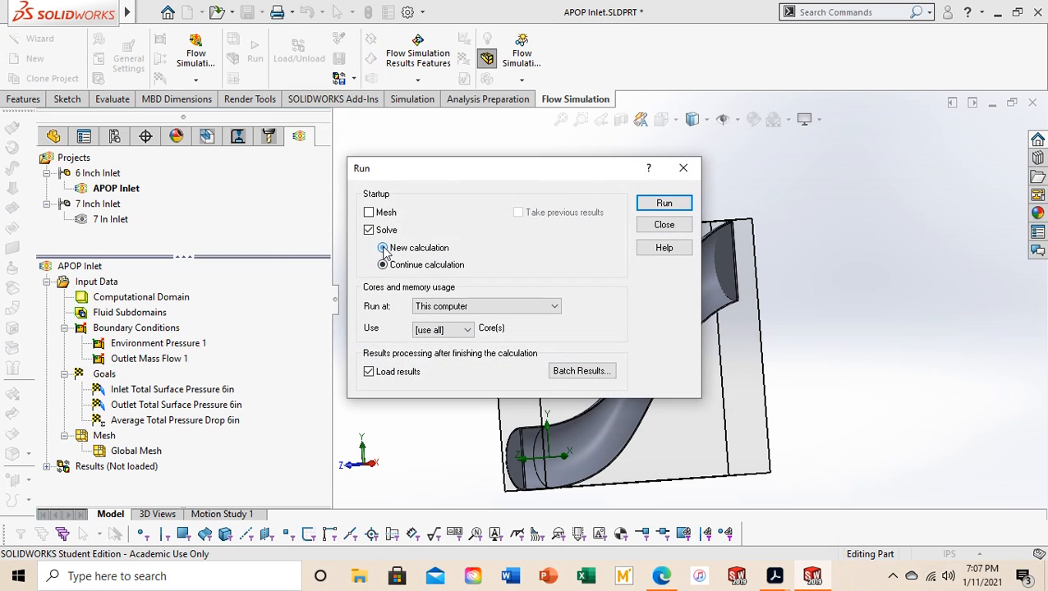
{"action": "left_click", "coordinate": [662, 206]}
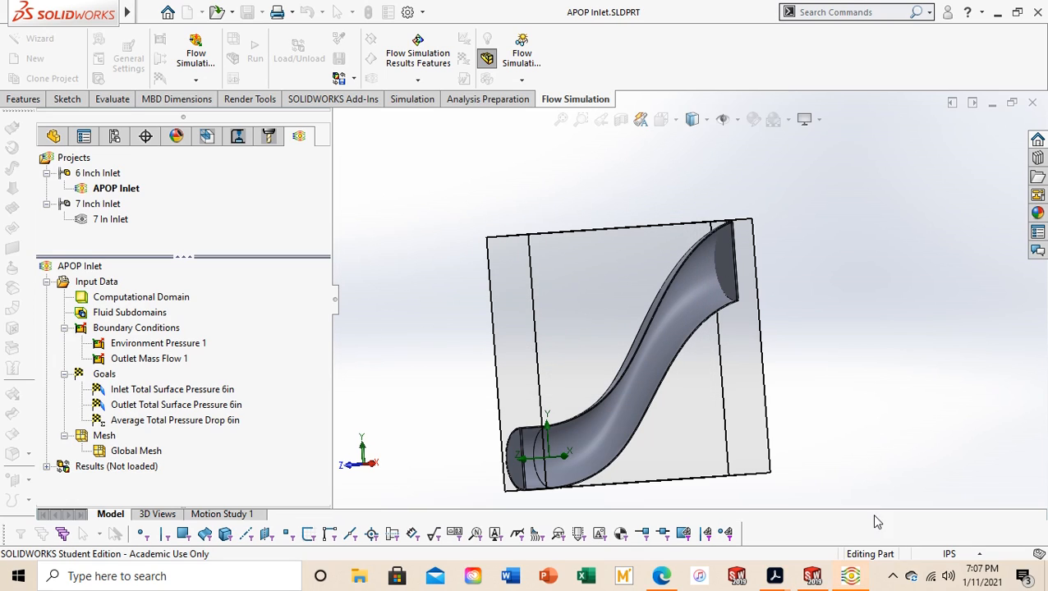
- Switch to the Solver window, view the meshed total pressure plot and close the empty Goal plot 1
{"action": "left_click", "coordinate": [851, 577]}
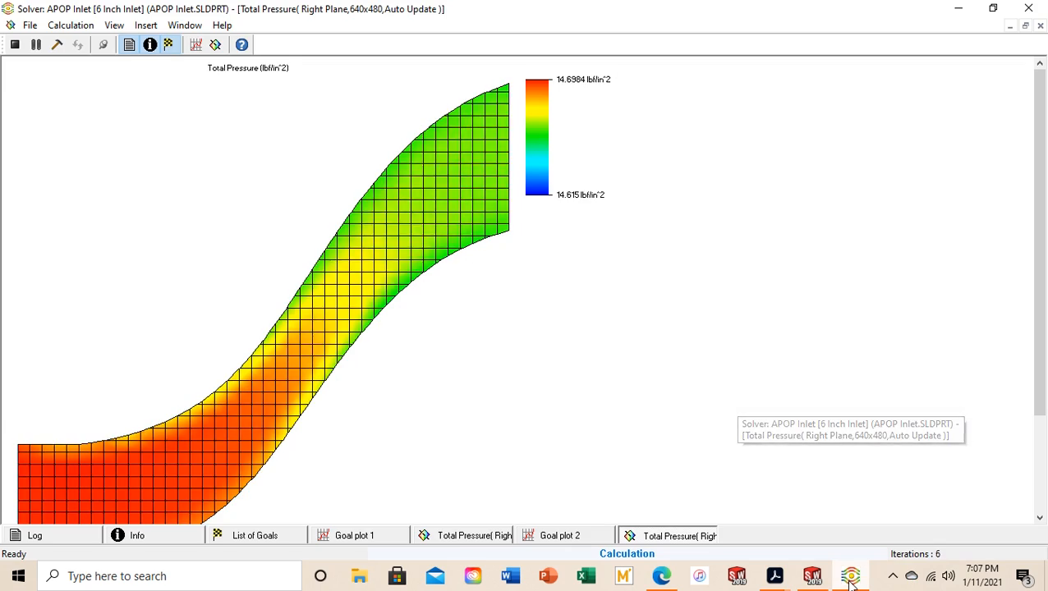
{"action": "scroll", "coordinate": [444, 420], "scroll_direction": "down", "scroll_amount": 1}
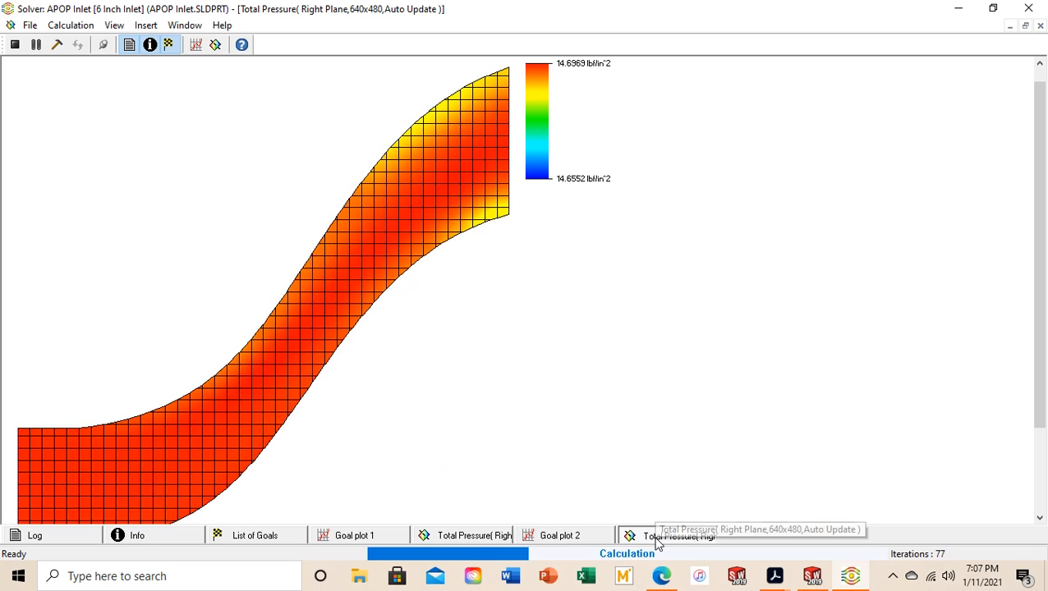
{"action": "left_click", "coordinate": [362, 536]}
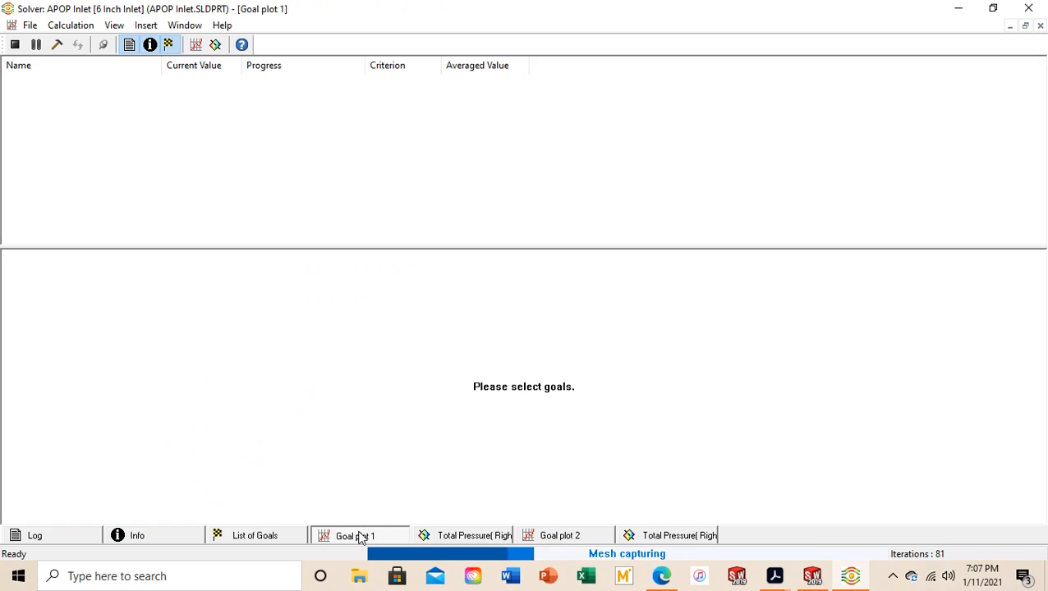
{"action": "left_click", "coordinate": [1039, 25]}
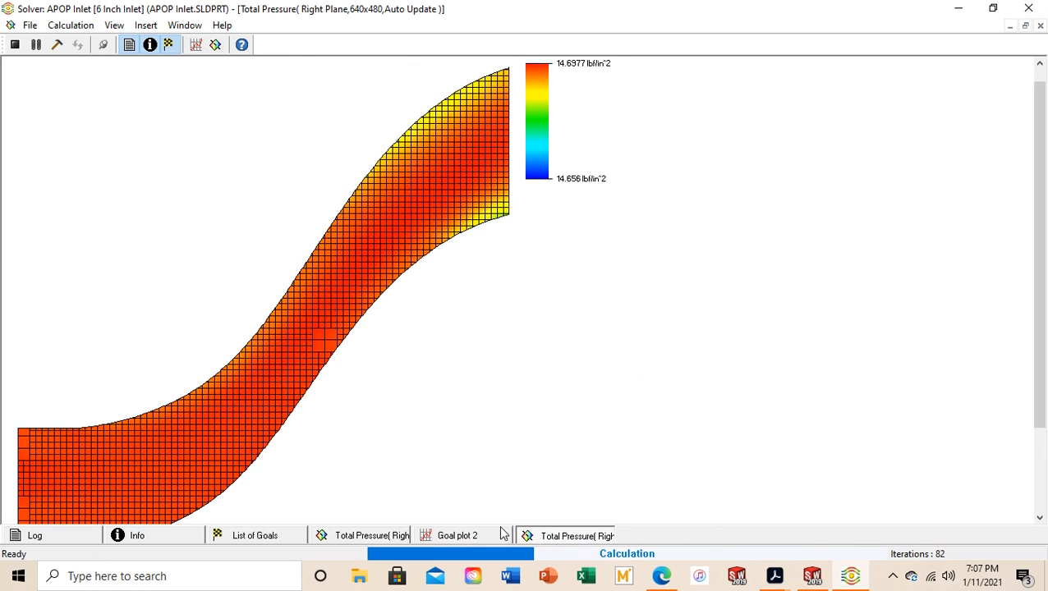
- Insert a goal plot for the Average Total Pressure Drop 6in goal and close the old Goal plot 2
{"action": "left_click", "coordinate": [474, 536]}
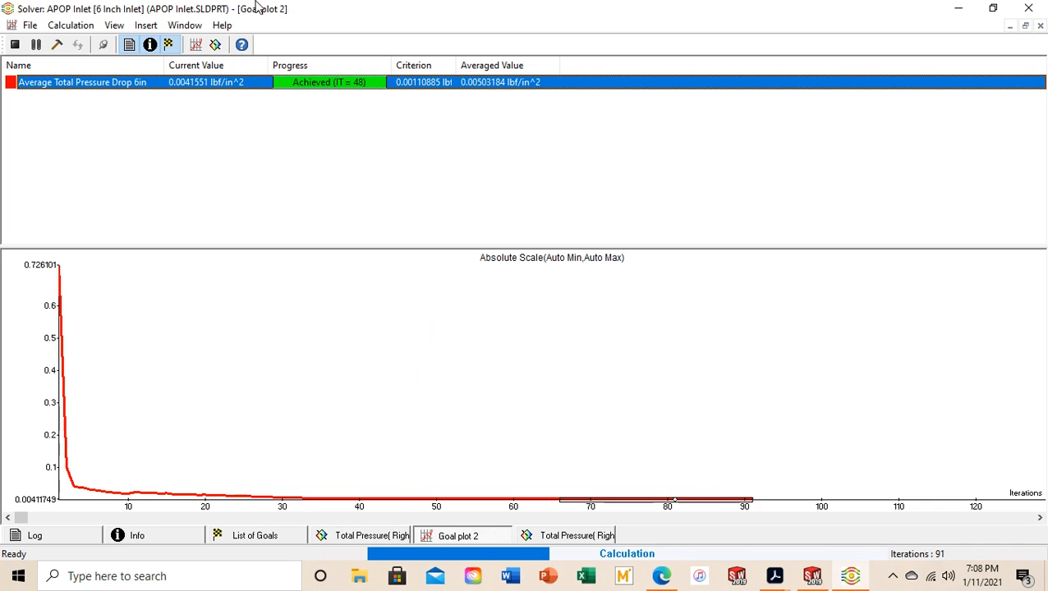
{"action": "left_click", "coordinate": [197, 45]}
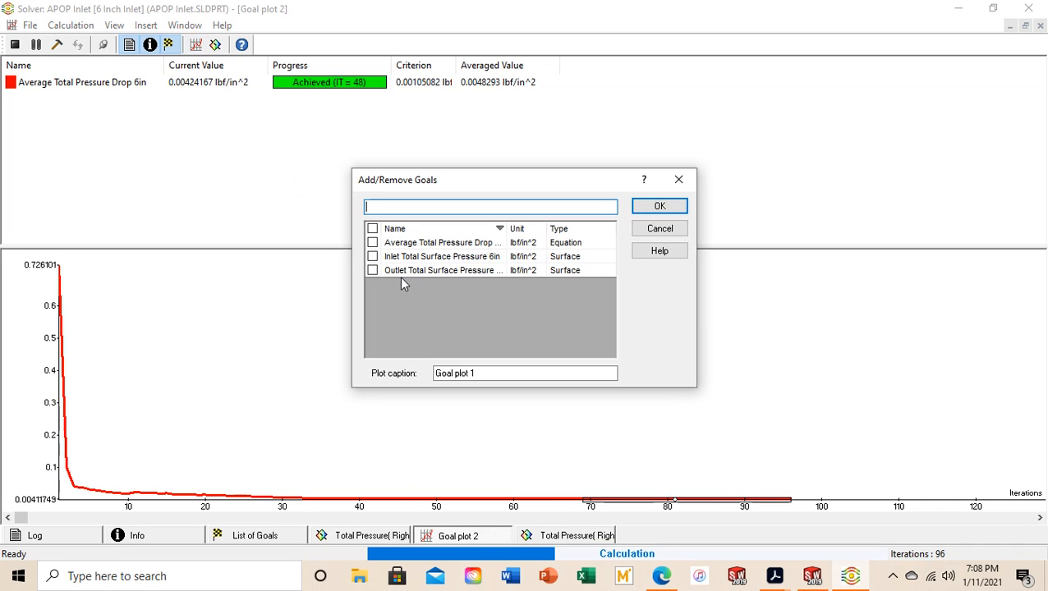
{"action": "left_click", "coordinate": [372, 243]}
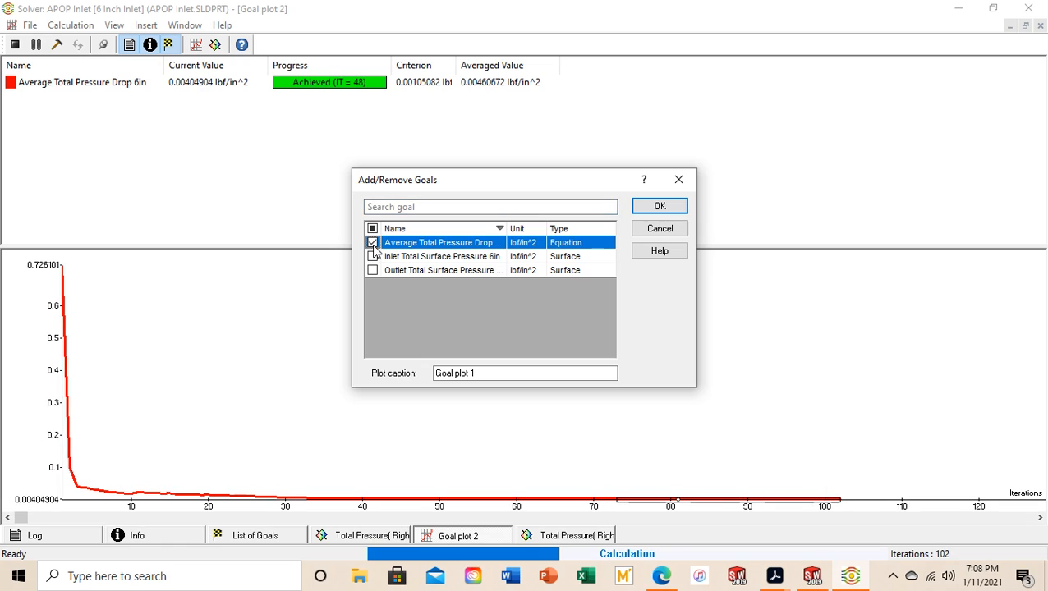
{"action": "left_click", "coordinate": [660, 209]}
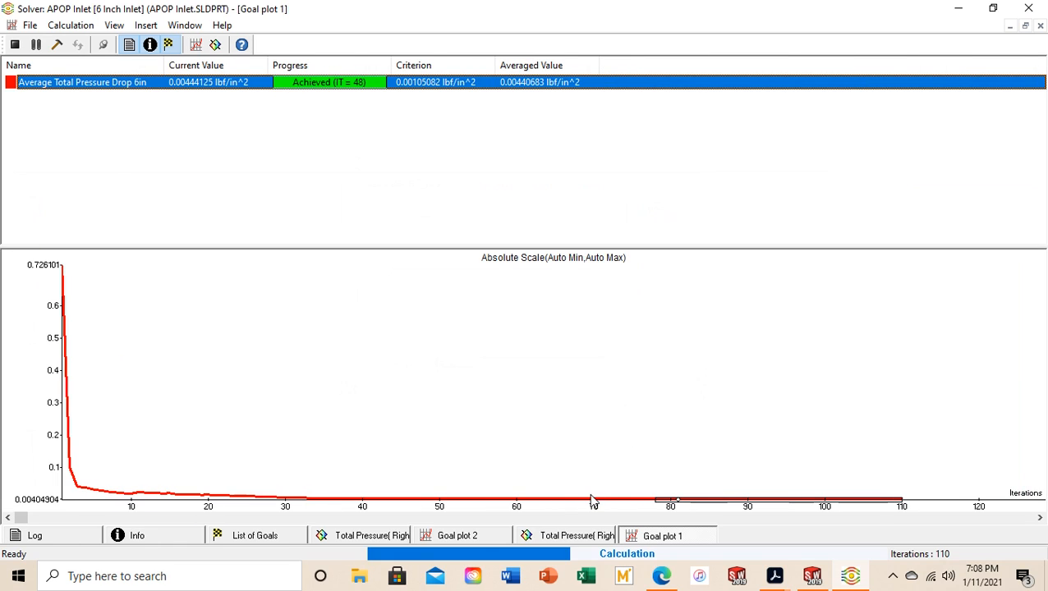
{"action": "left_click", "coordinate": [448, 536]}
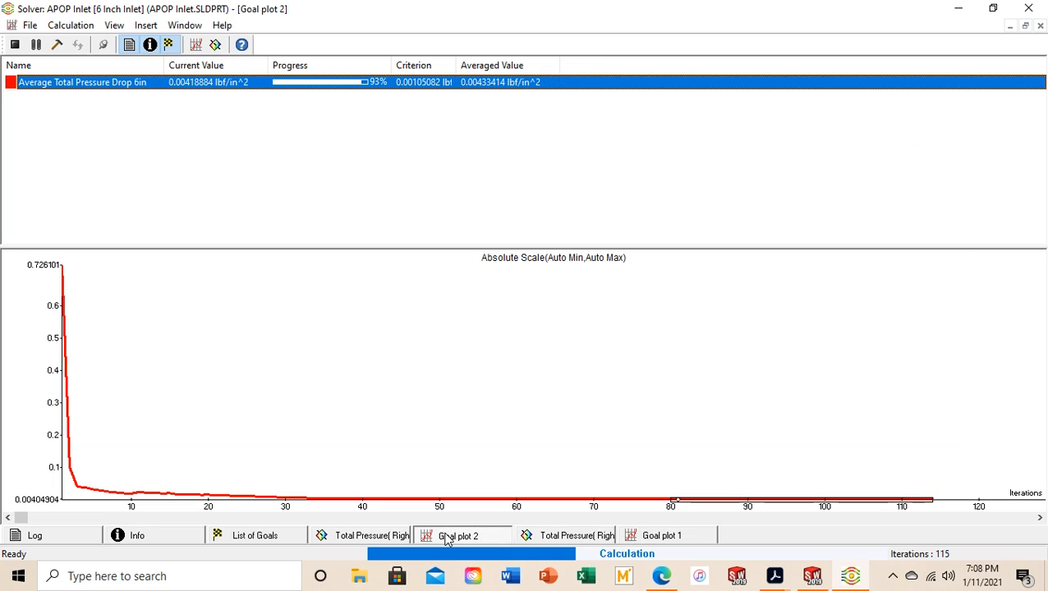
{"action": "left_click", "coordinate": [1040, 27]}
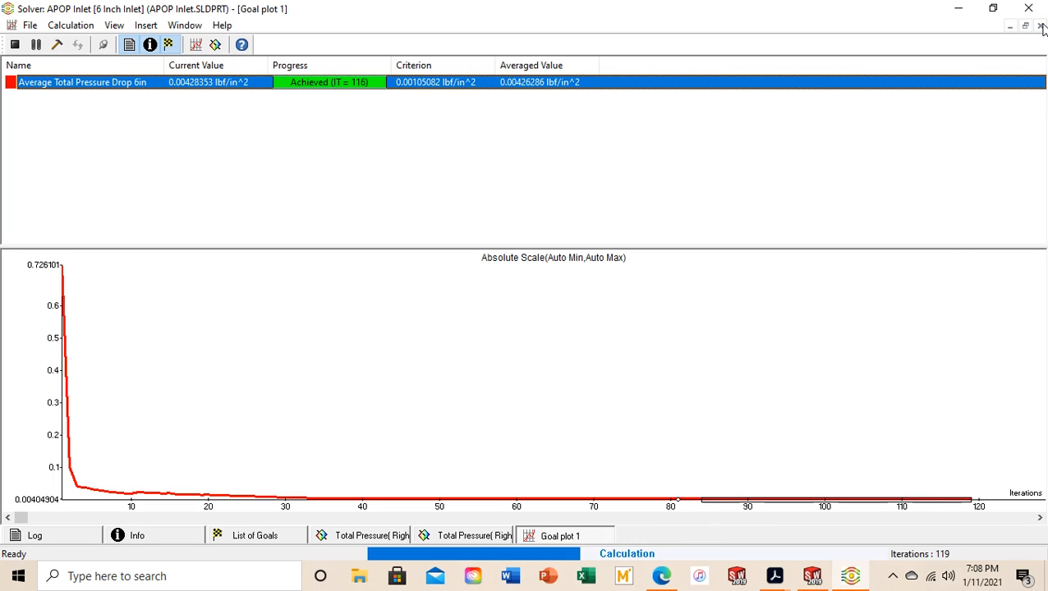
- Examine the solver's goal list, calculation info, event log and both total pressure previews on the Right Plane
{"action": "left_click", "coordinate": [240, 535]}
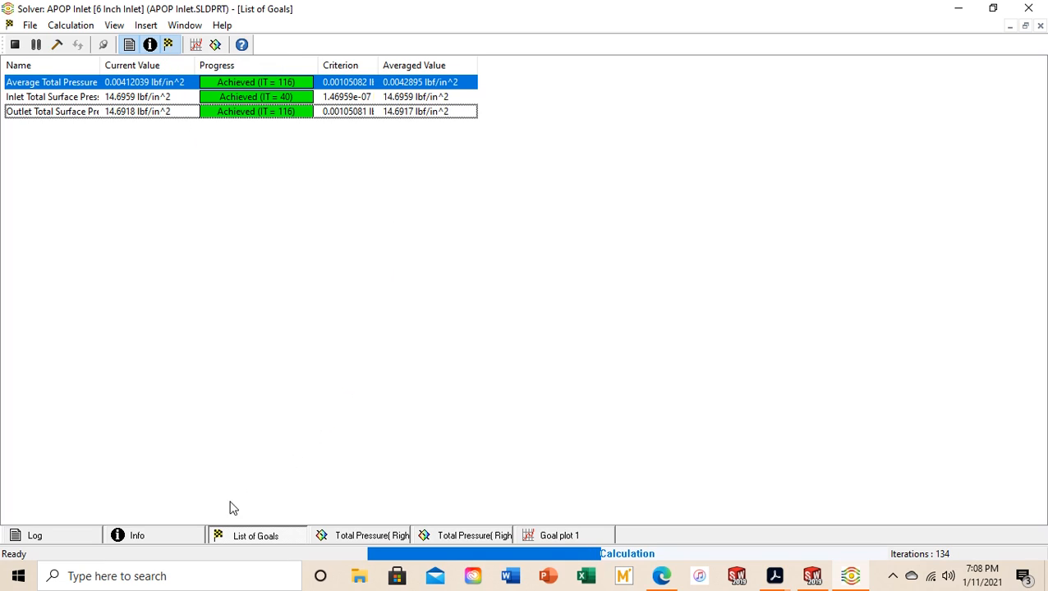
{"action": "left_click", "coordinate": [173, 534]}
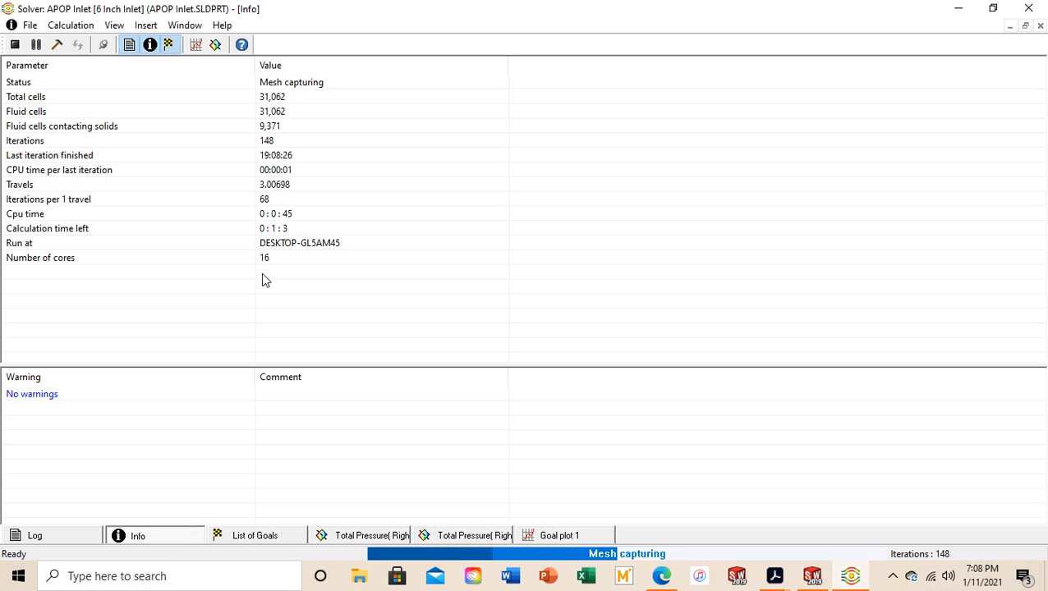
{"action": "left_click", "coordinate": [86, 535]}
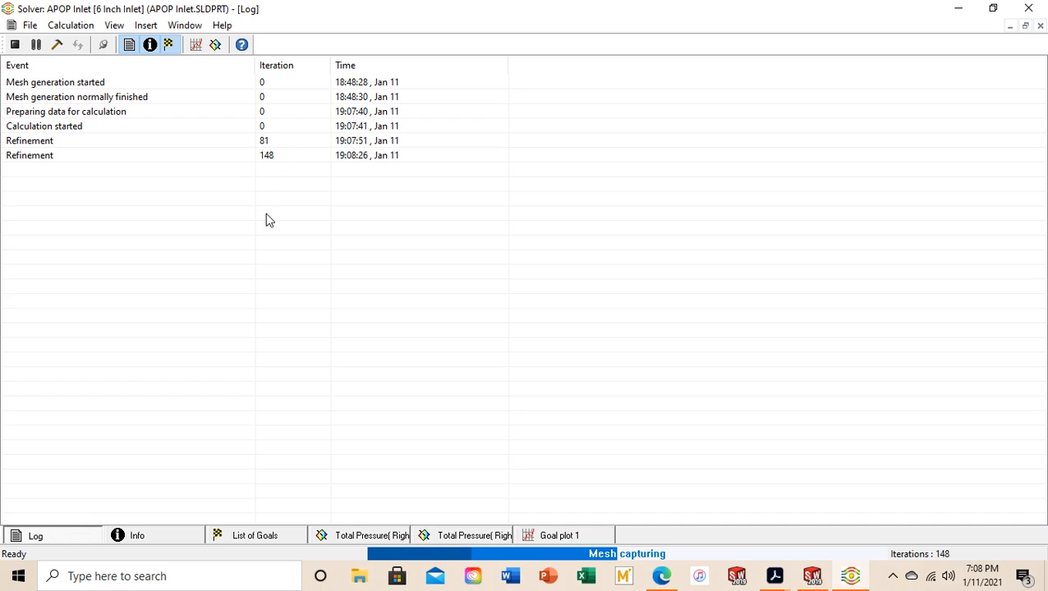
{"action": "left_click", "coordinate": [355, 536]}
{"action": "scroll", "coordinate": [505, 314], "scroll_direction": "down", "scroll_amount": 7}
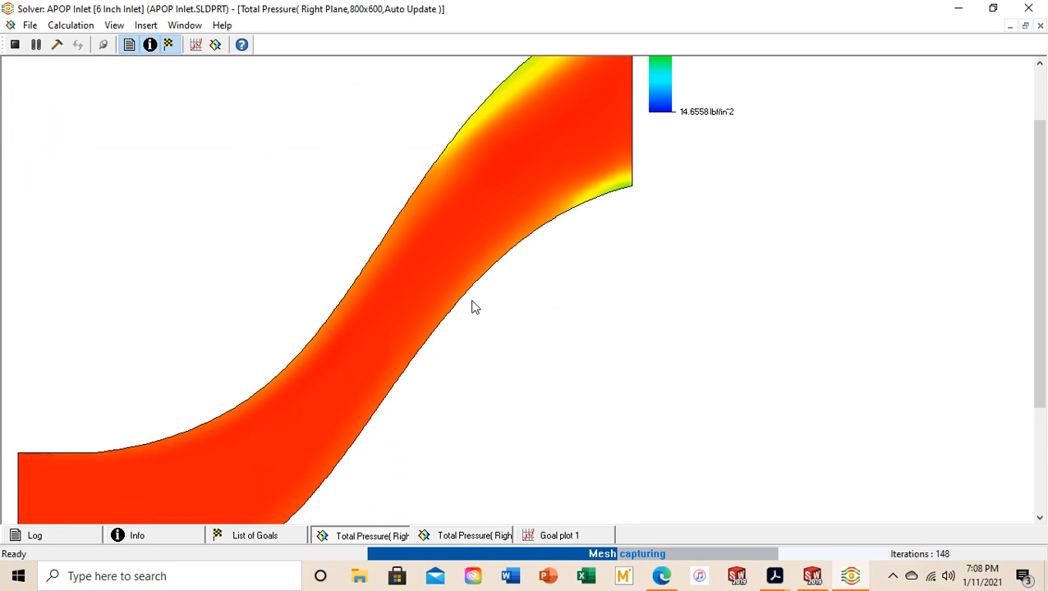
{"action": "scroll", "coordinate": [473, 307], "scroll_direction": "up", "scroll_amount": 7}
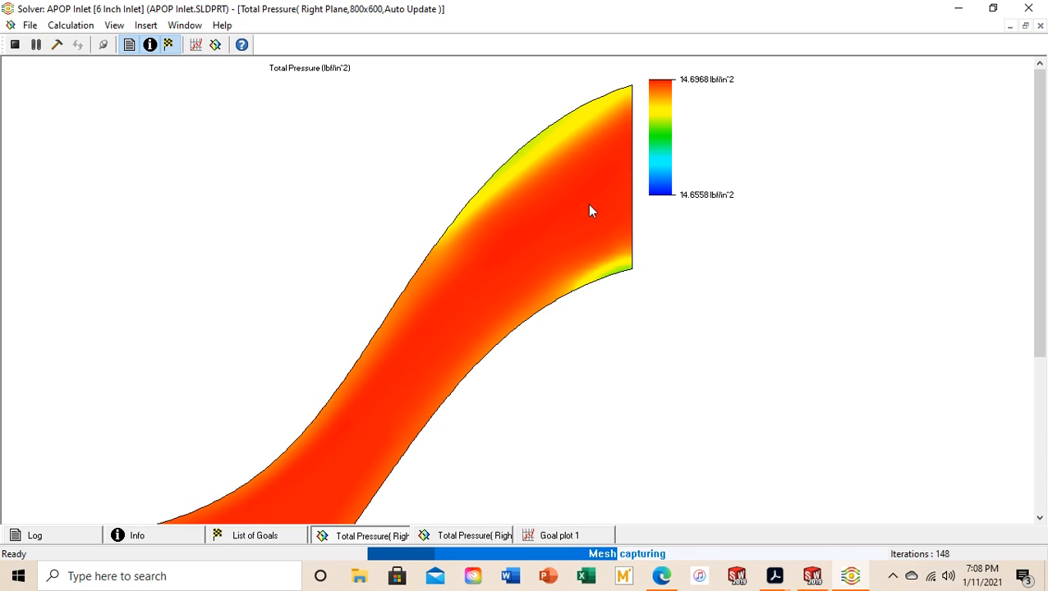
{"action": "left_click", "coordinate": [471, 538]}
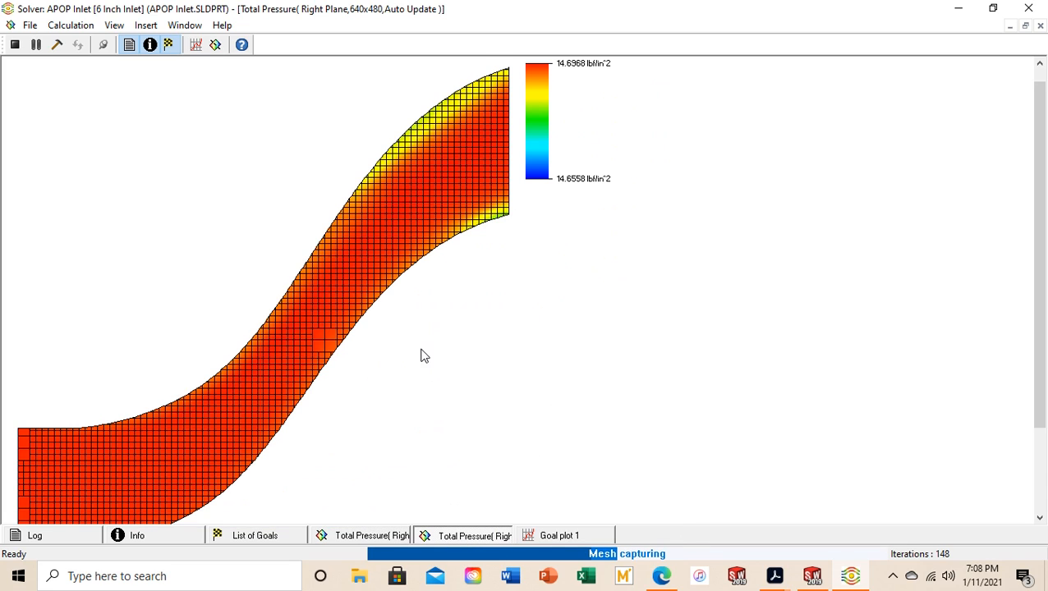
{"action": "scroll", "coordinate": [427, 353], "scroll_direction": "up", "scroll_amount": 1}
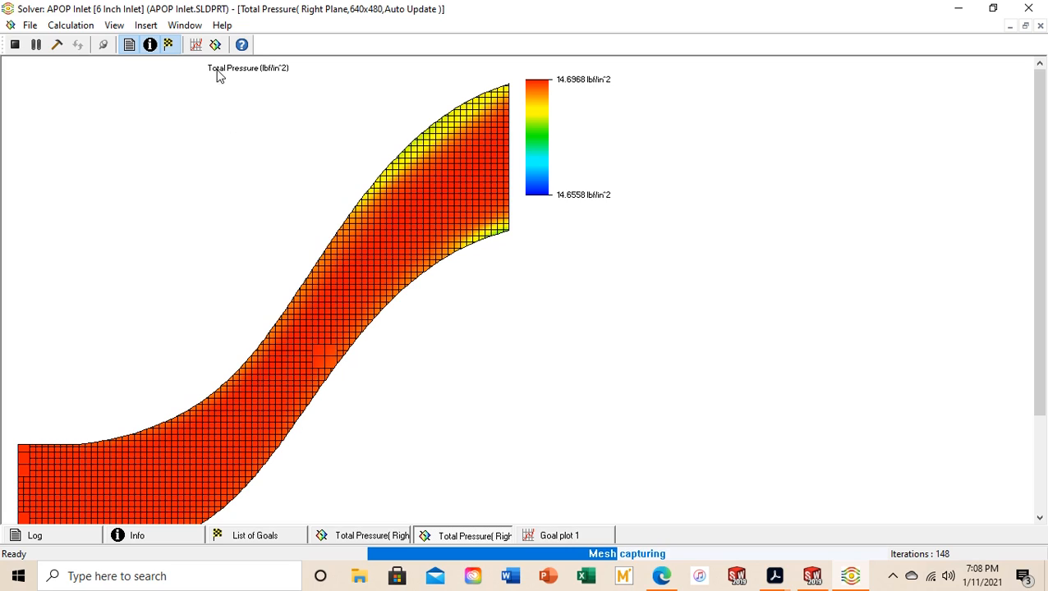
- Insert a preview showing Pressure contours on the Right Plane at 640x480 image size with automatic min/max
{"action": "left_click", "coordinate": [216, 44]}
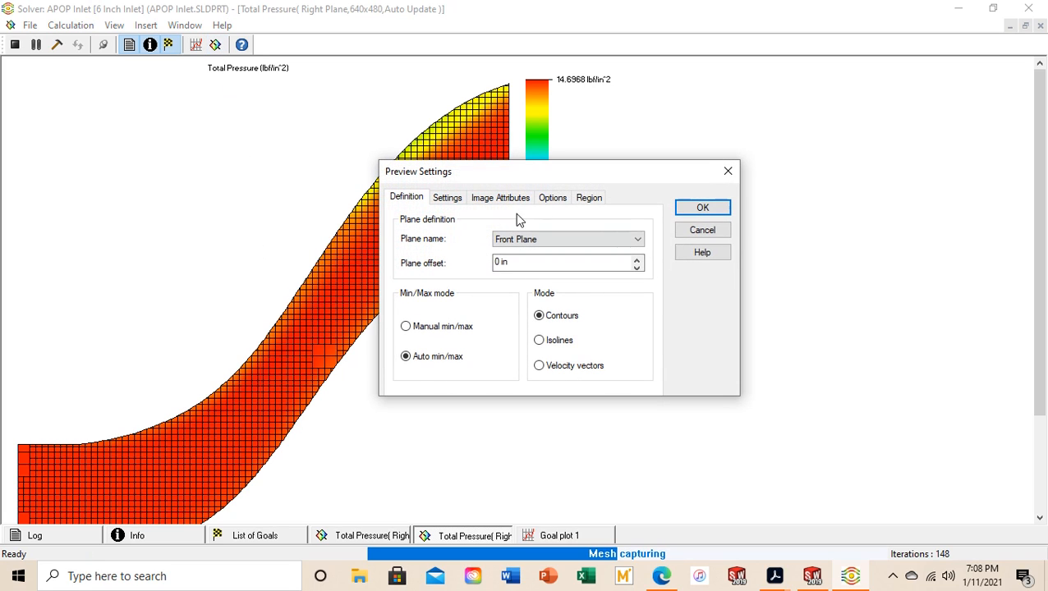
{"action": "left_click", "coordinate": [536, 239]}
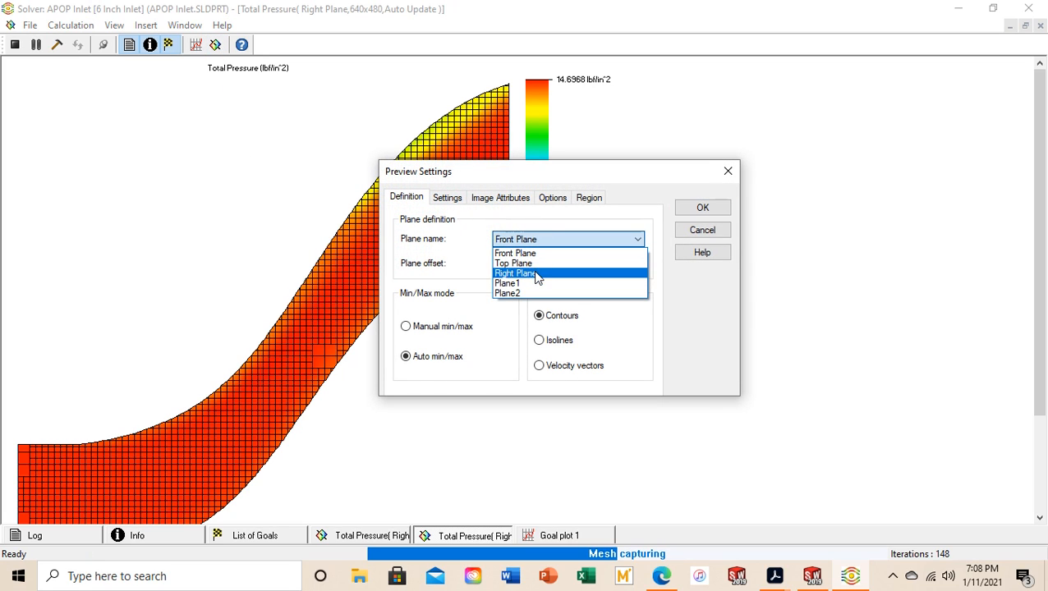
{"action": "left_click", "coordinate": [536, 273]}
{"action": "left_click", "coordinate": [499, 198]}
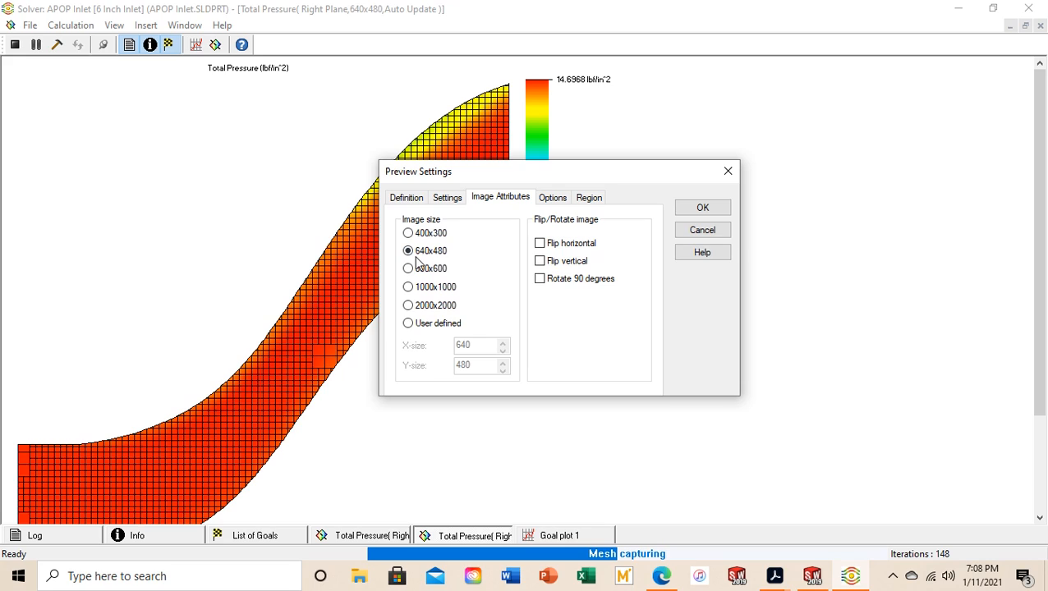
{"action": "left_click", "coordinate": [448, 200]}
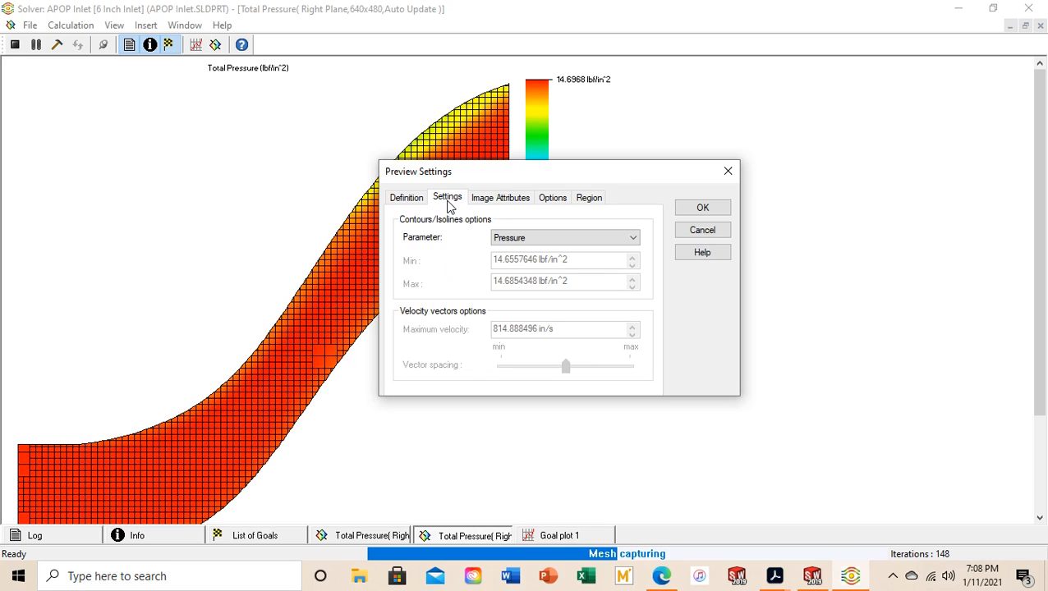
{"action": "left_click", "coordinate": [538, 238]}
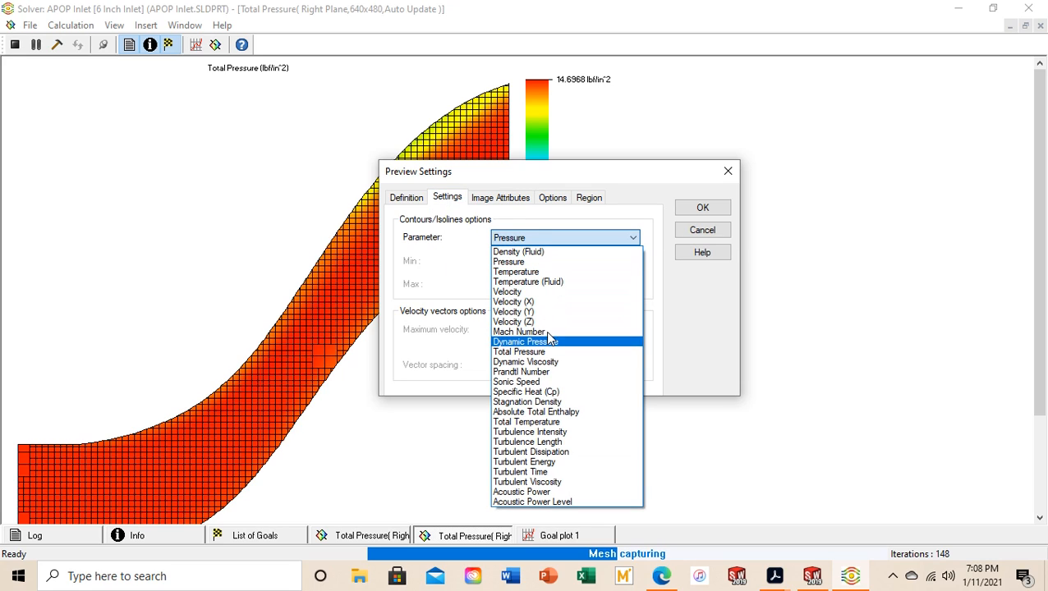
{"action": "left_click", "coordinate": [538, 263]}
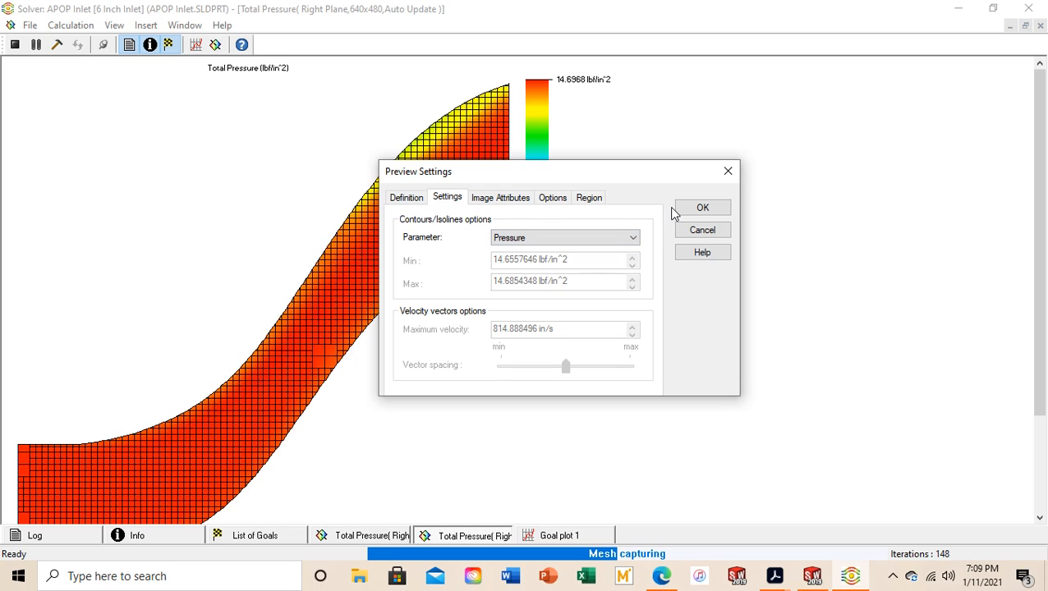
{"action": "left_click", "coordinate": [701, 210]}
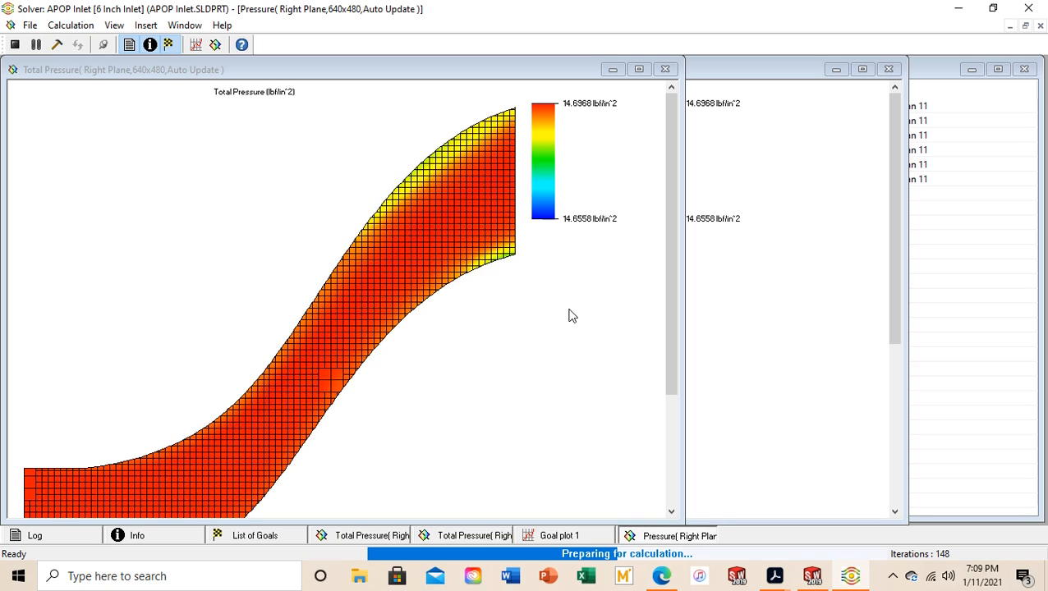
- Examine the pressure distribution in the new Right Plane preview and compare it with the 800x600 total pressure preview
{"action": "scroll", "coordinate": [563, 316], "scroll_direction": "down", "scroll_amount": 2}
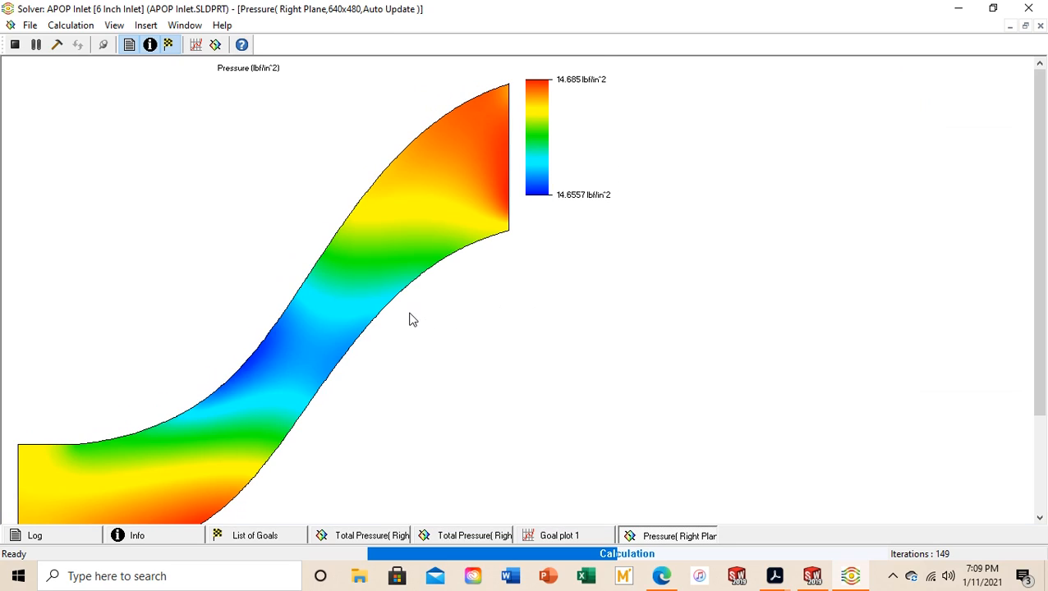
{"action": "scroll", "coordinate": [402, 318], "scroll_direction": "down", "scroll_amount": 2}
{"action": "scroll", "coordinate": [333, 376], "scroll_direction": "down", "scroll_amount": 1}
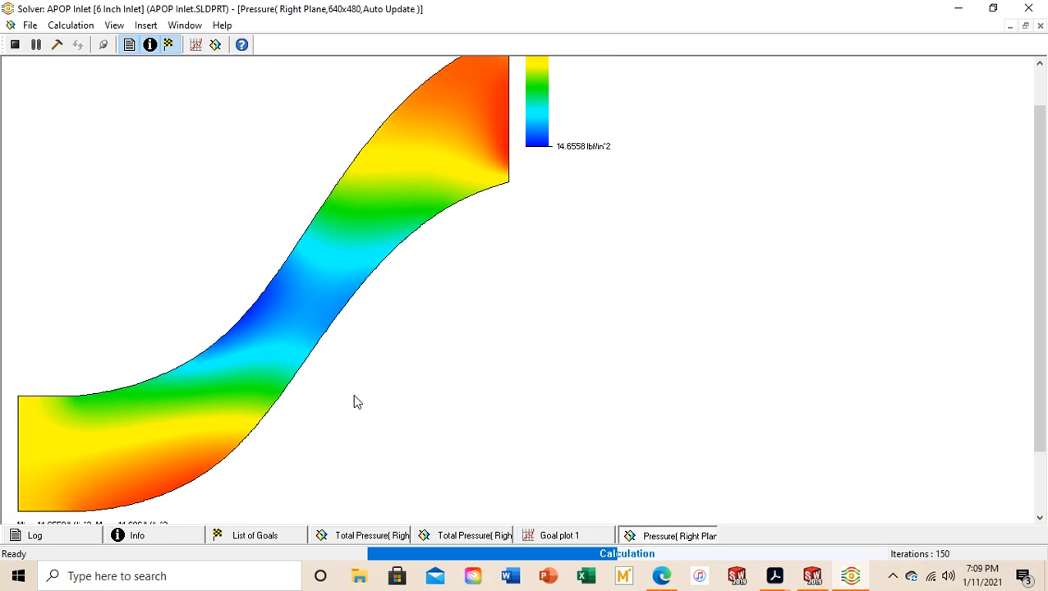
{"action": "scroll", "coordinate": [366, 411], "scroll_direction": "up", "scroll_amount": 2}
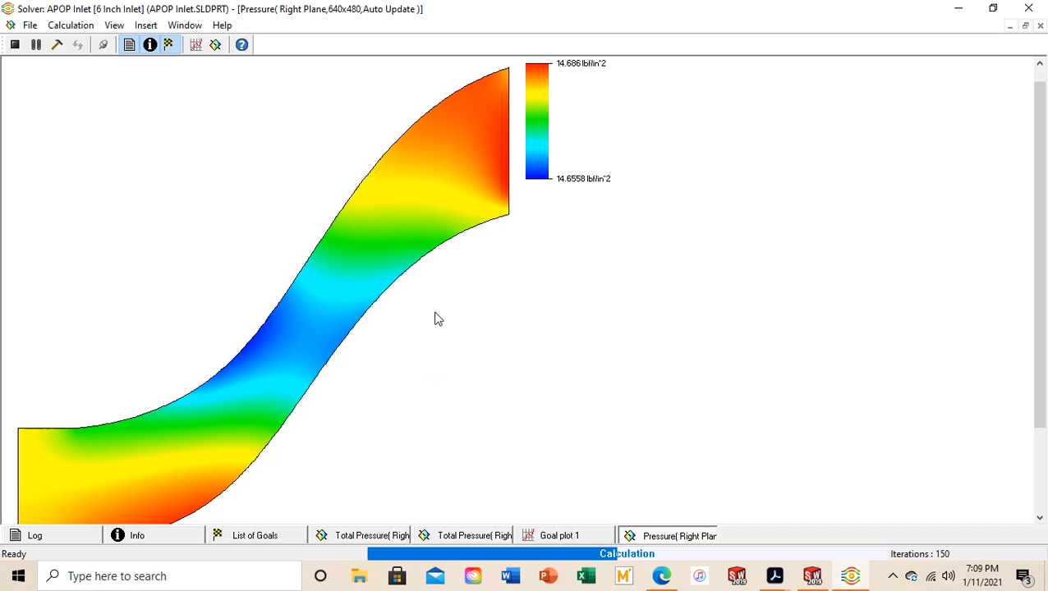
{"action": "scroll", "coordinate": [579, 295], "scroll_direction": "down", "scroll_amount": 2}
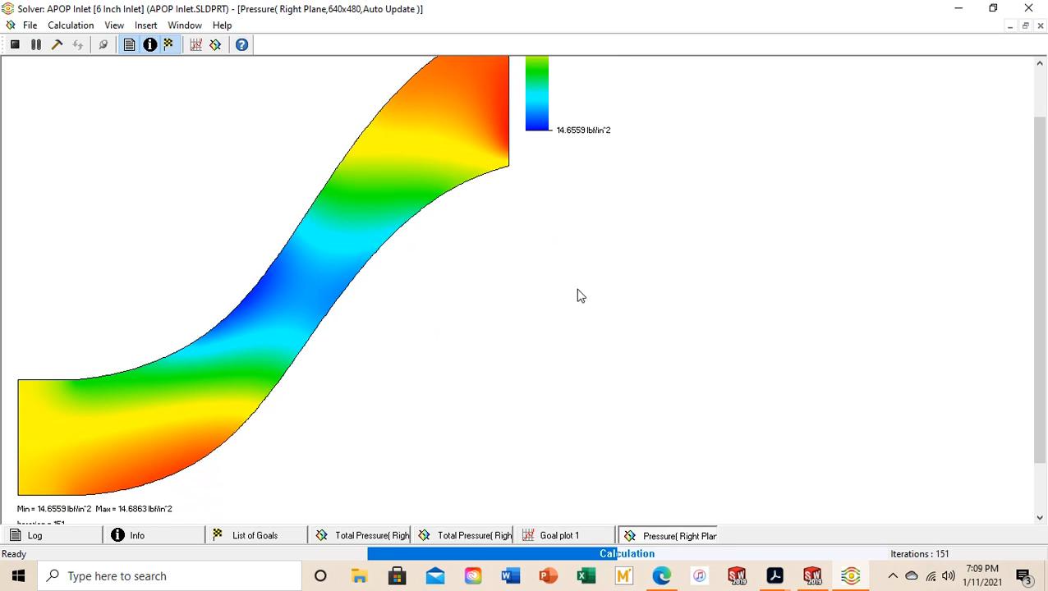
{"action": "scroll", "coordinate": [579, 296], "scroll_direction": "up", "scroll_amount": 1}
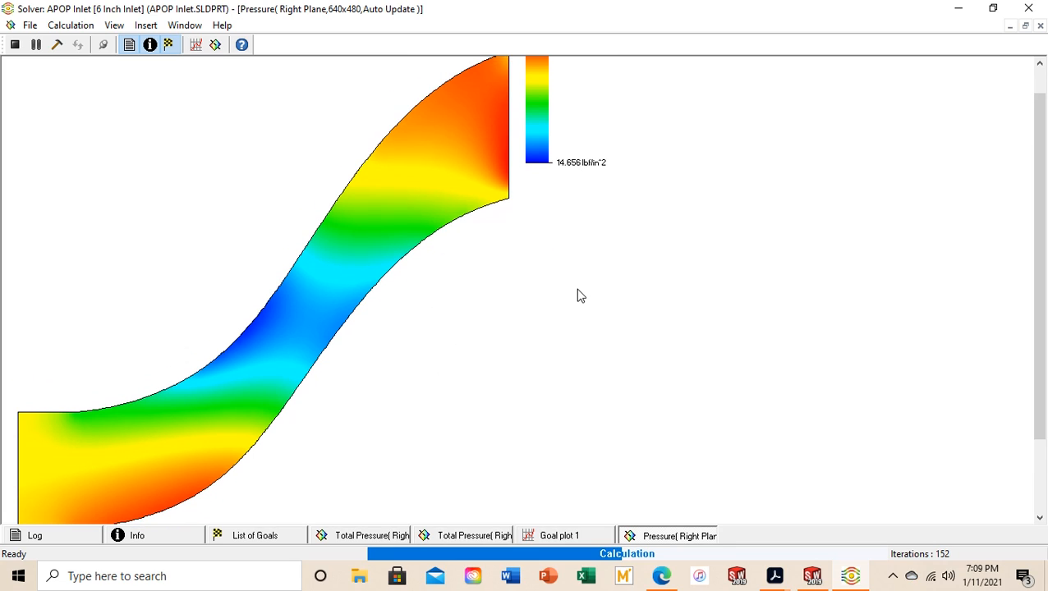
{"action": "left_click", "coordinate": [365, 538]}
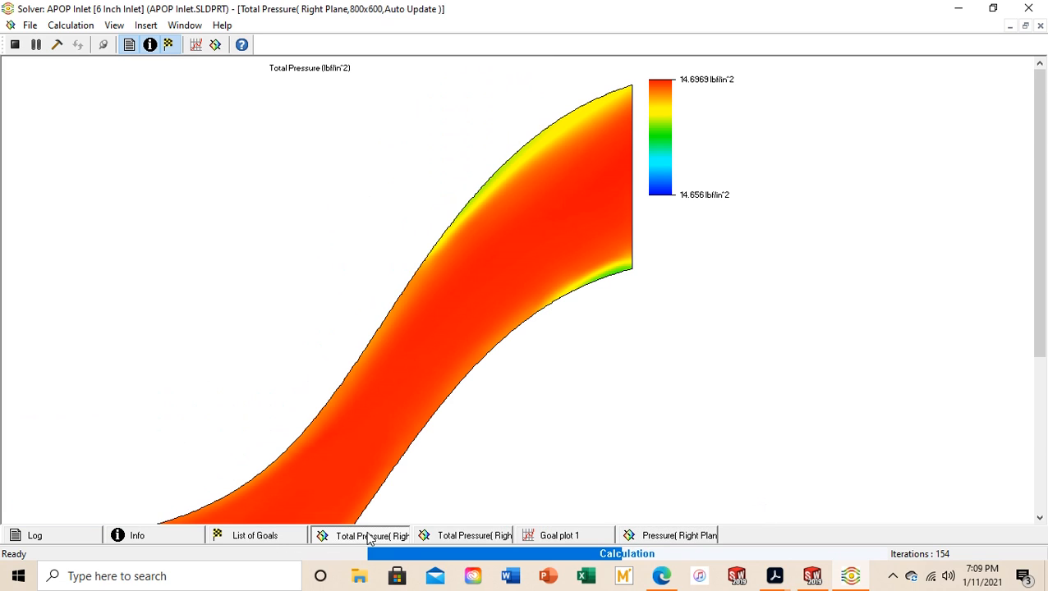
{"action": "scroll", "coordinate": [433, 382], "scroll_direction": "down", "scroll_amount": 10}
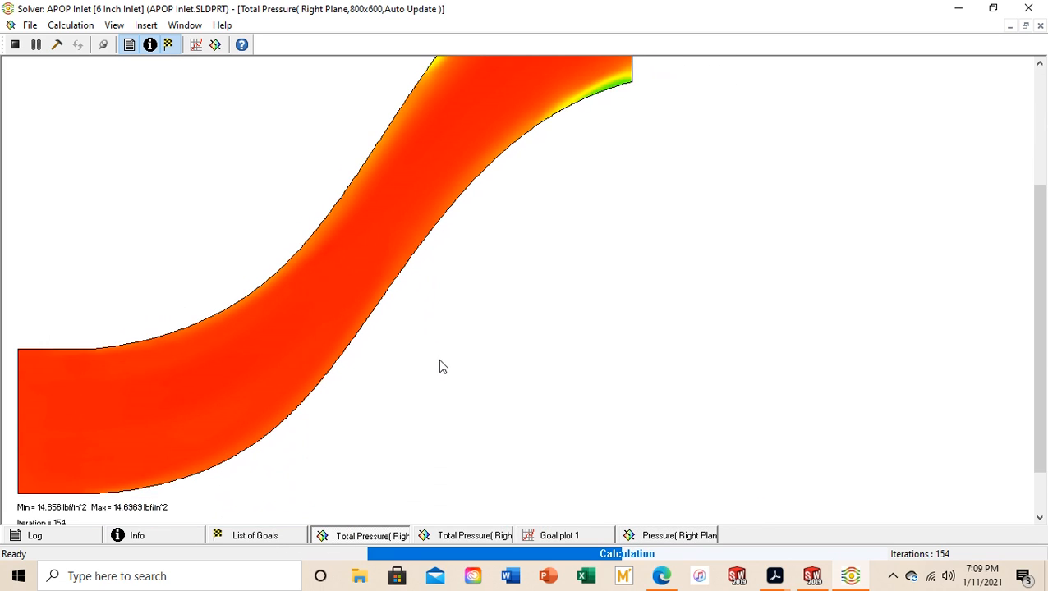
{"action": "scroll", "coordinate": [440, 366], "scroll_direction": "up", "scroll_amount": 10}
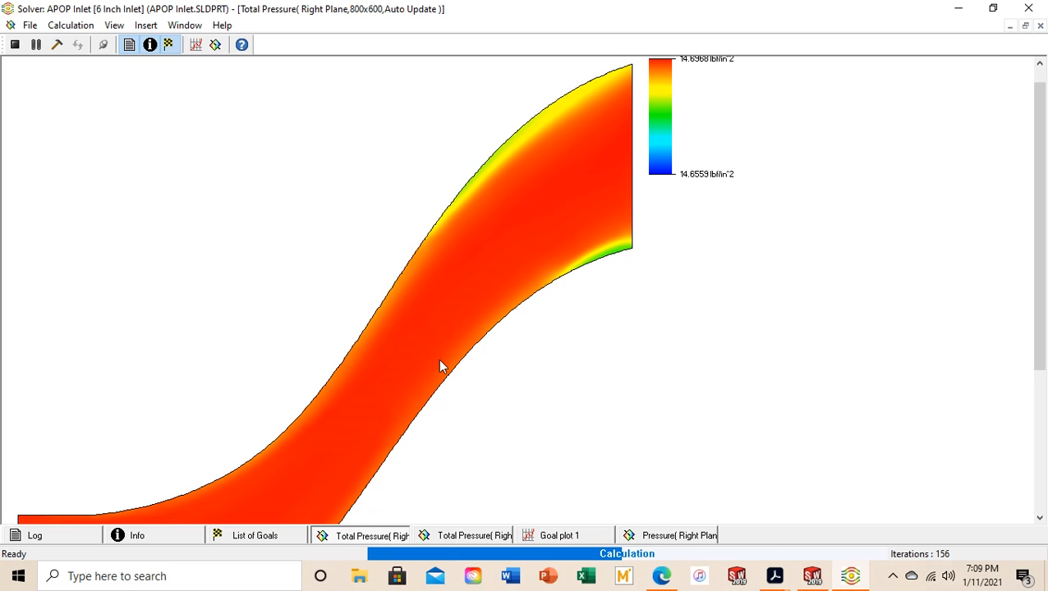
{"action": "scroll", "coordinate": [439, 366], "scroll_direction": "down", "scroll_amount": 5}
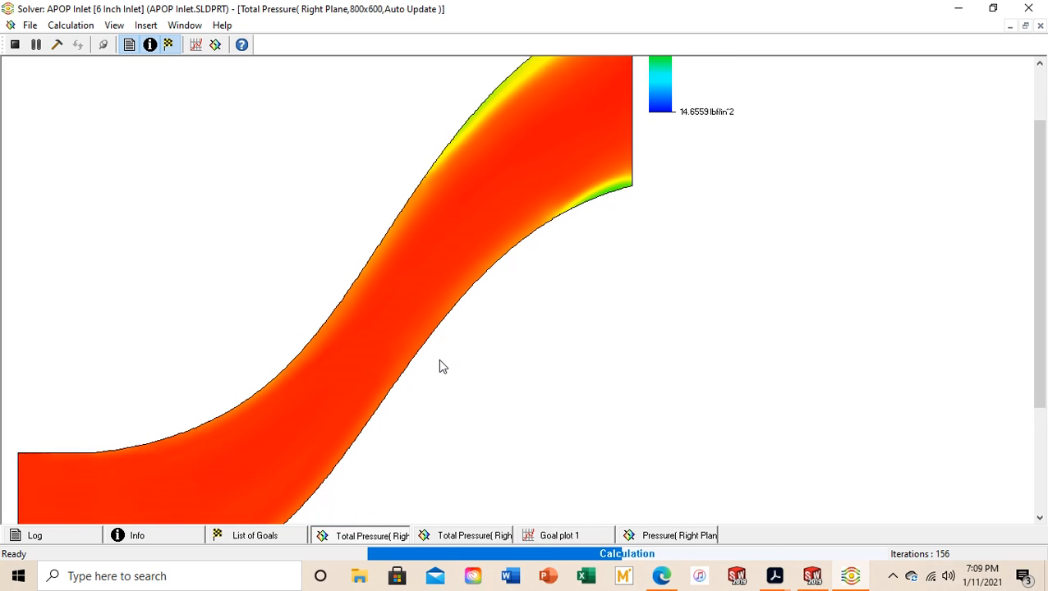
- Check the goal list, the meshed total pressure and pressure previews, and the goal plot of the finished calculation
{"action": "left_click", "coordinate": [272, 543]}
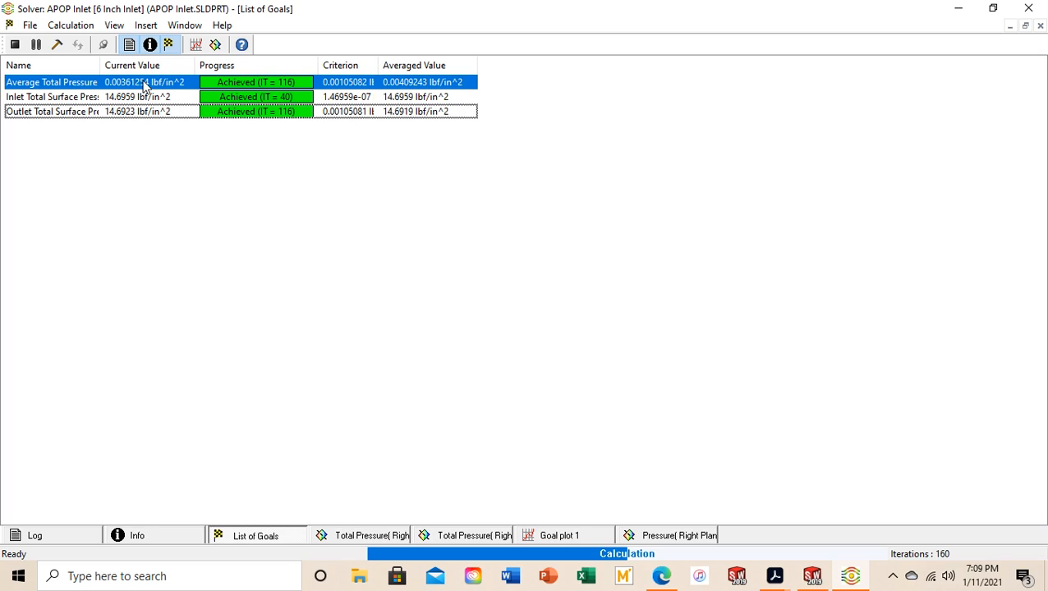
{"action": "left_click", "coordinate": [371, 537]}
{"action": "left_click", "coordinate": [468, 536]}
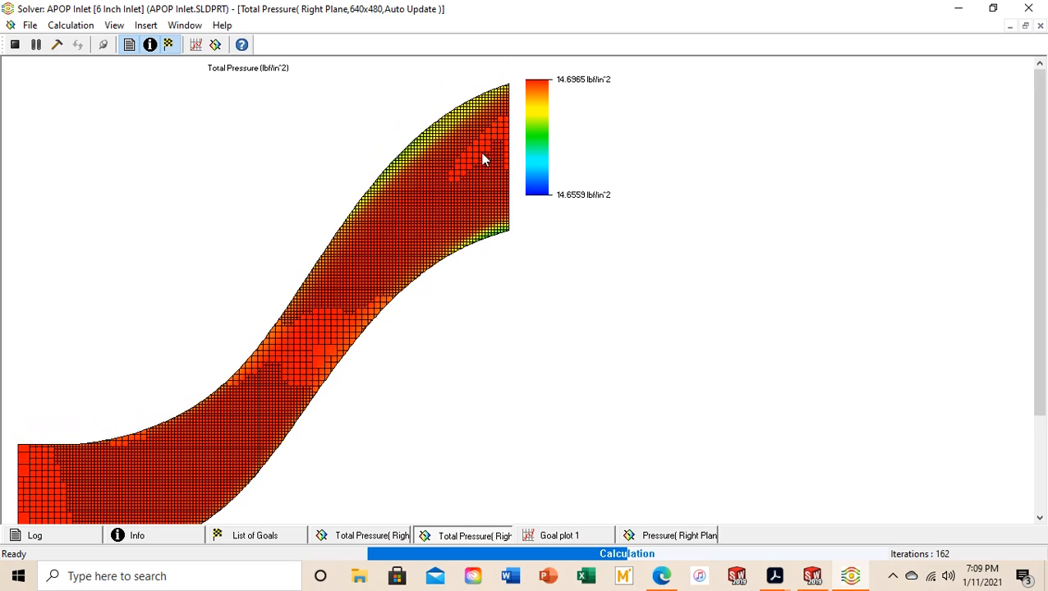
{"action": "scroll", "coordinate": [422, 353], "scroll_direction": "down", "scroll_amount": 1}
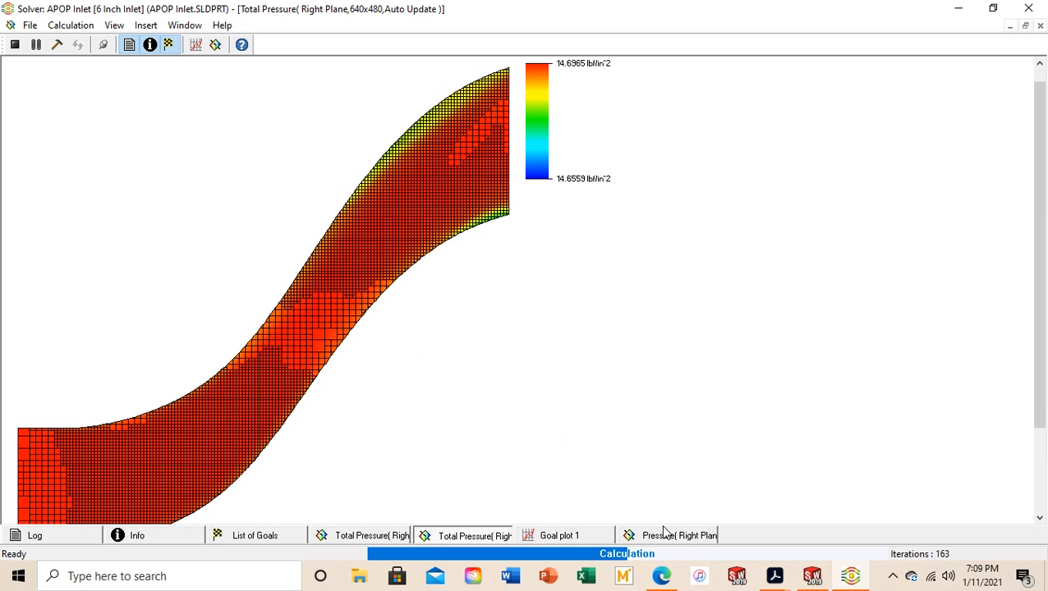
{"action": "left_click", "coordinate": [666, 536]}
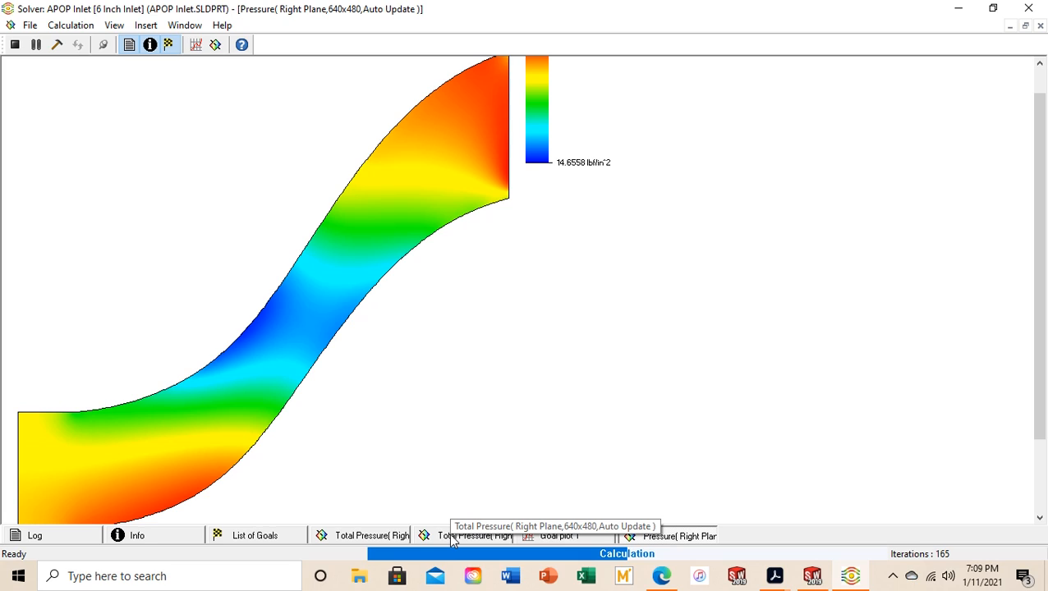
{"action": "left_click", "coordinate": [452, 537]}
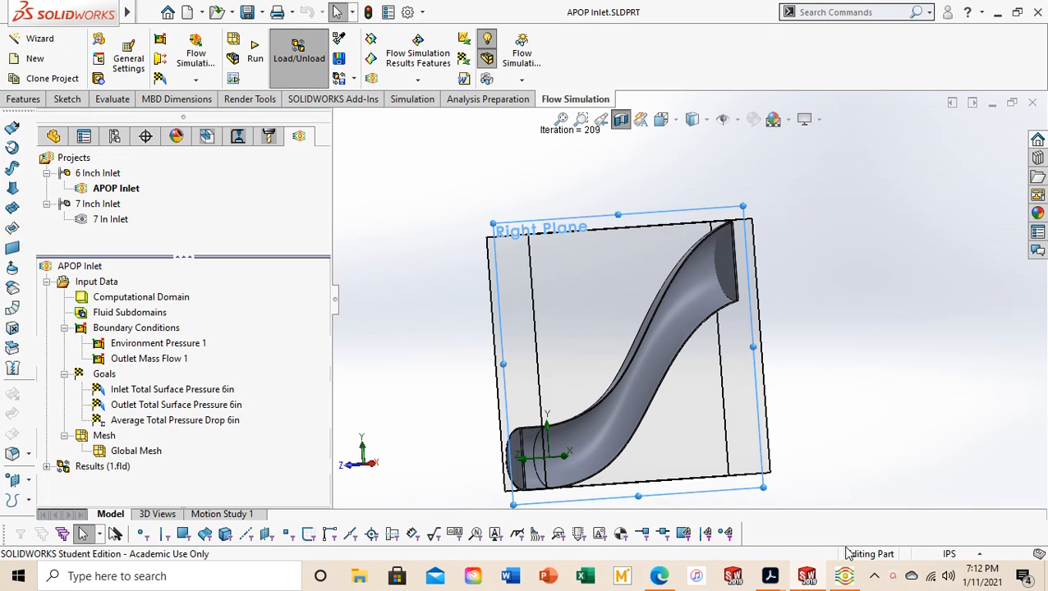
{"action": "left_click", "coordinate": [844, 576]}
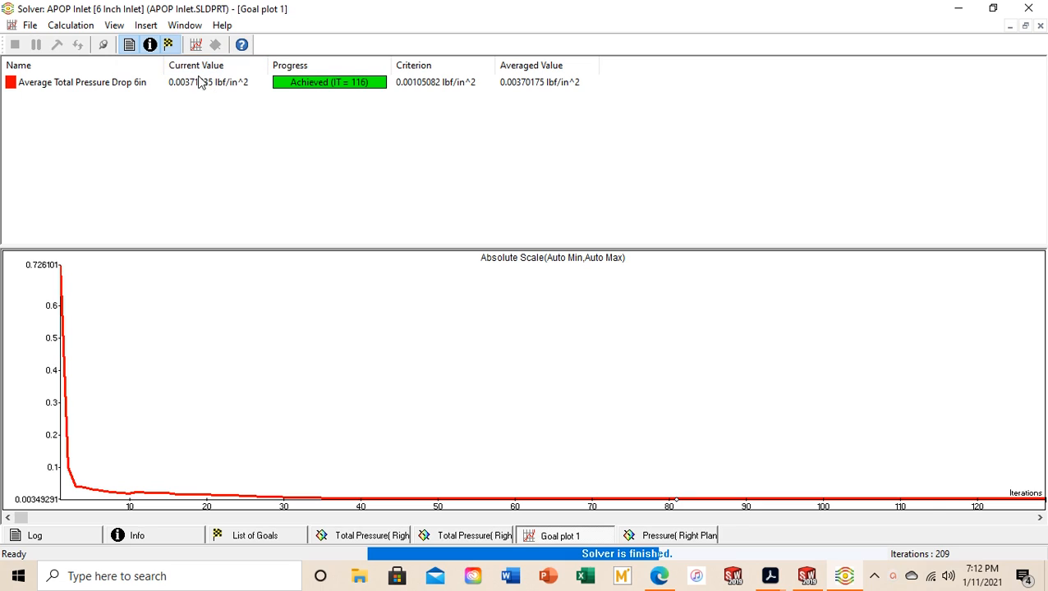
- Switch to SOLIDWORKS, expand the APOP Inlet results and start a new cut plot on the Right Plane
{"action": "left_click", "coordinate": [808, 575]}
{"action": "left_click", "coordinate": [47, 466]}
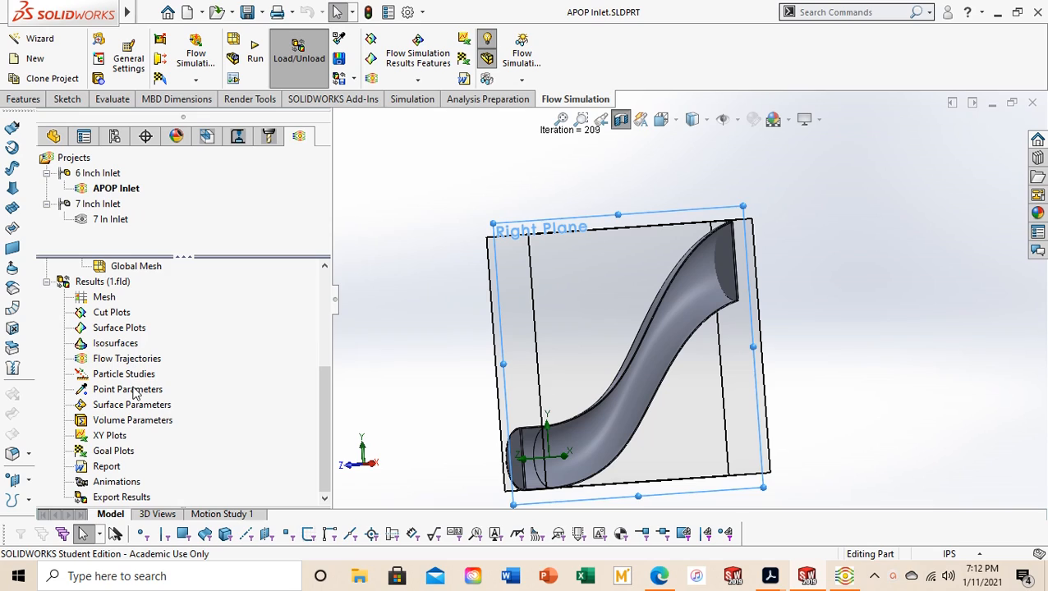
{"action": "right_click", "coordinate": [112, 318]}
{"action": "left_click", "coordinate": [169, 325]}
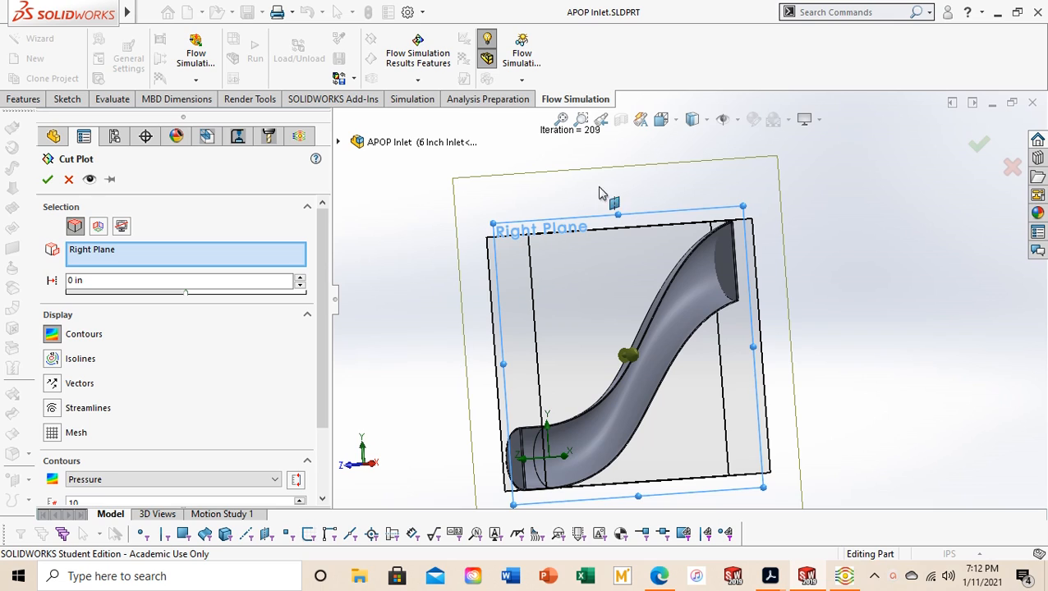
{"action": "left_click", "coordinate": [663, 120]}
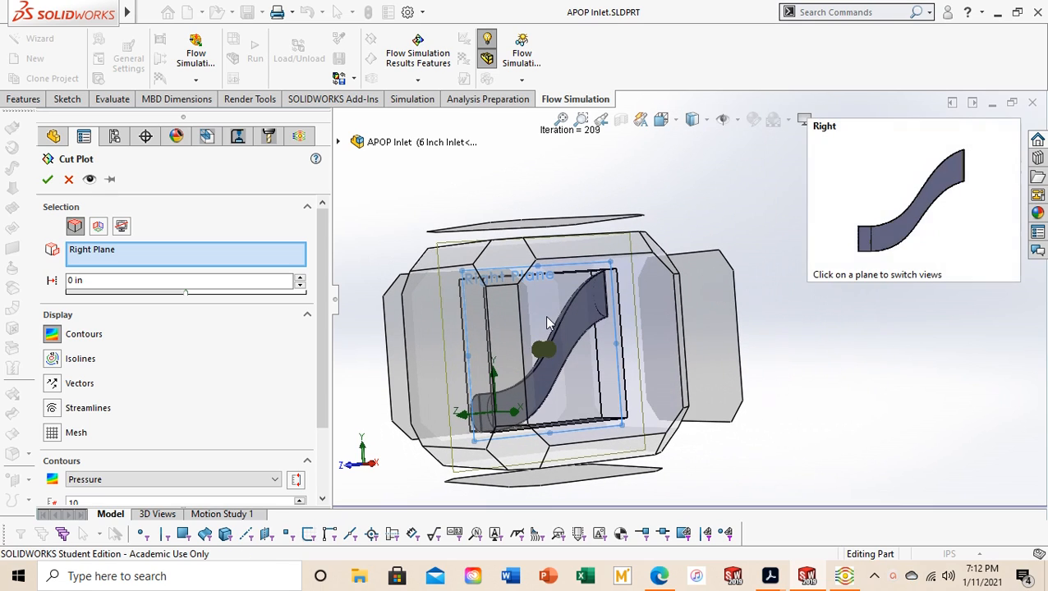
{"action": "left_click", "coordinate": [545, 315]}
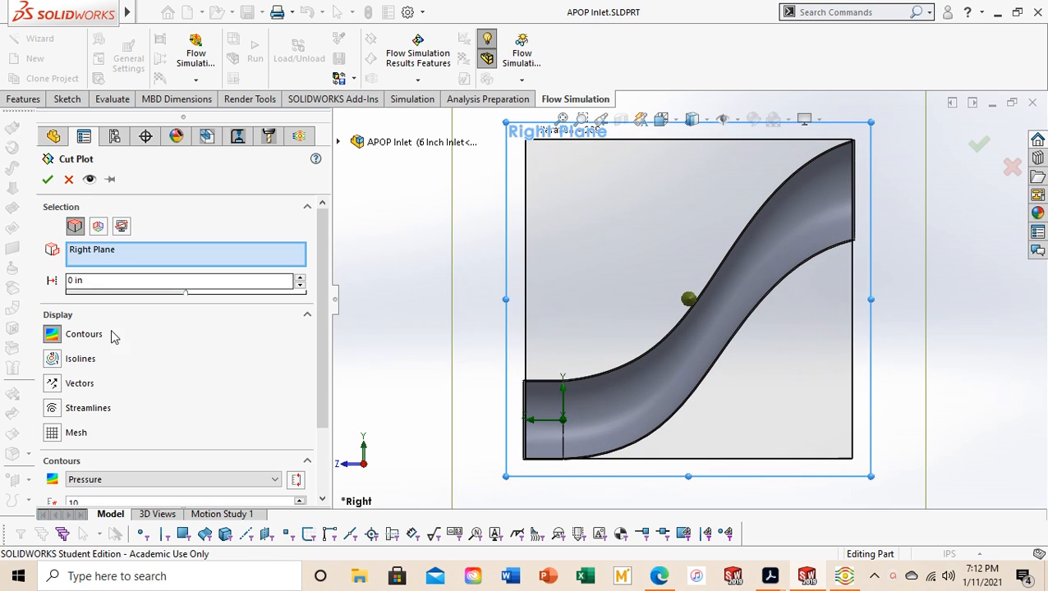
- Add streamlines to the cut plot's pressure contours, set the number of contour levels to 100 and generate the plot
{"action": "left_click", "coordinate": [53, 408]}
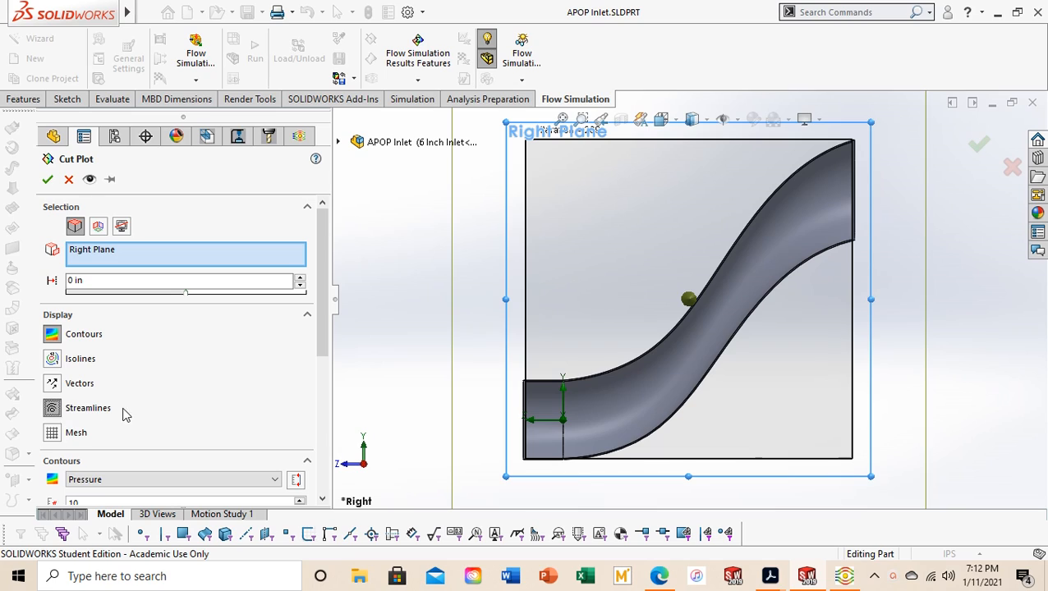
{"action": "scroll", "coordinate": [222, 421], "scroll_direction": "down", "scroll_amount": 3}
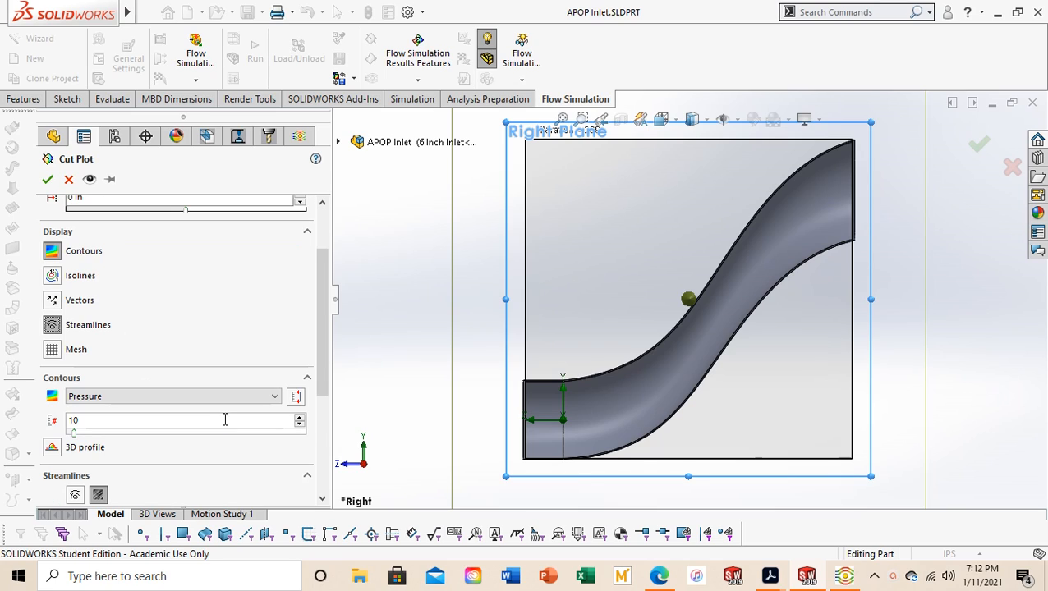
{"action": "scroll", "coordinate": [215, 412], "scroll_direction": "down", "scroll_amount": 3}
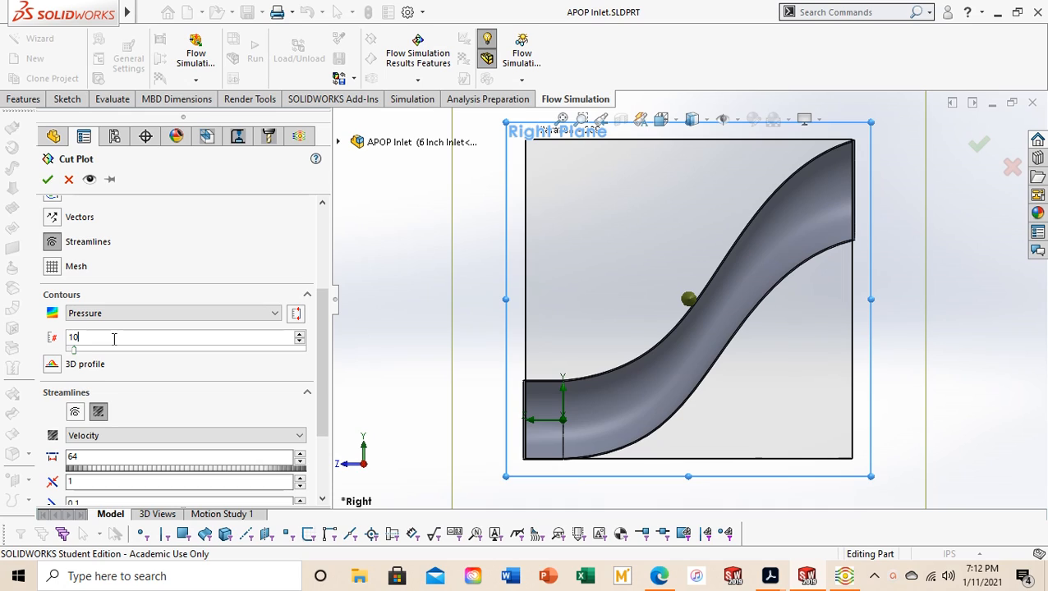
{"action": "scroll", "coordinate": [171, 414], "scroll_direction": "down", "scroll_amount": 2}
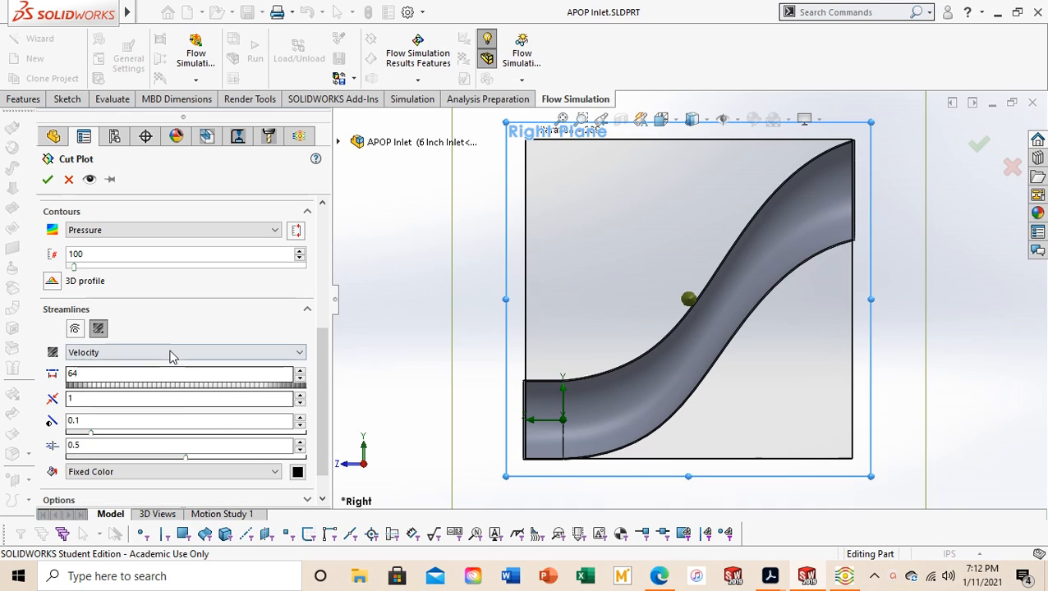
{"action": "scroll", "coordinate": [168, 399], "scroll_direction": "up", "scroll_amount": 6}
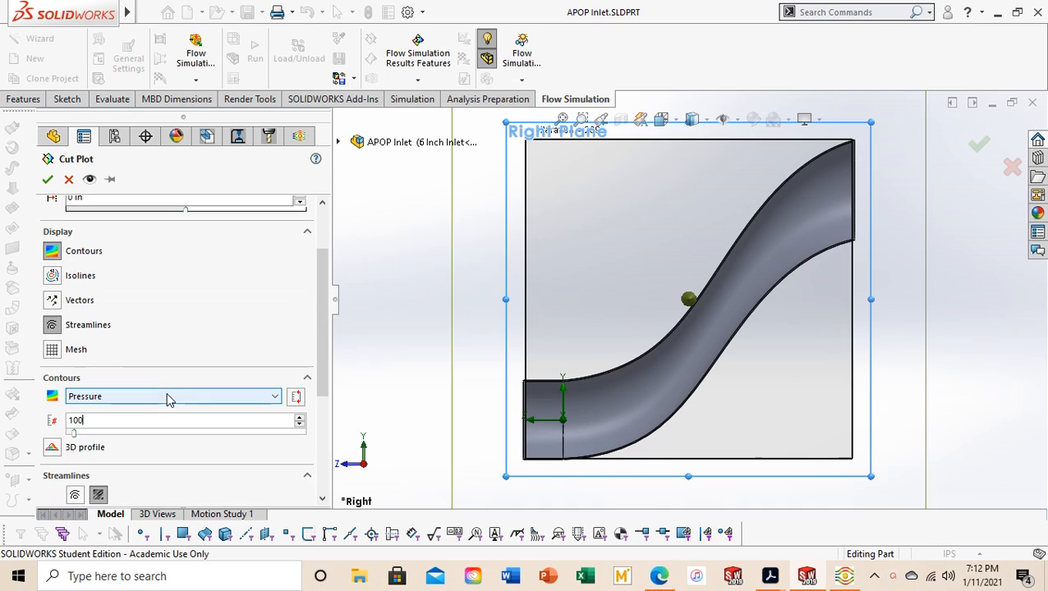
{"action": "left_click", "coordinate": [48, 181]}
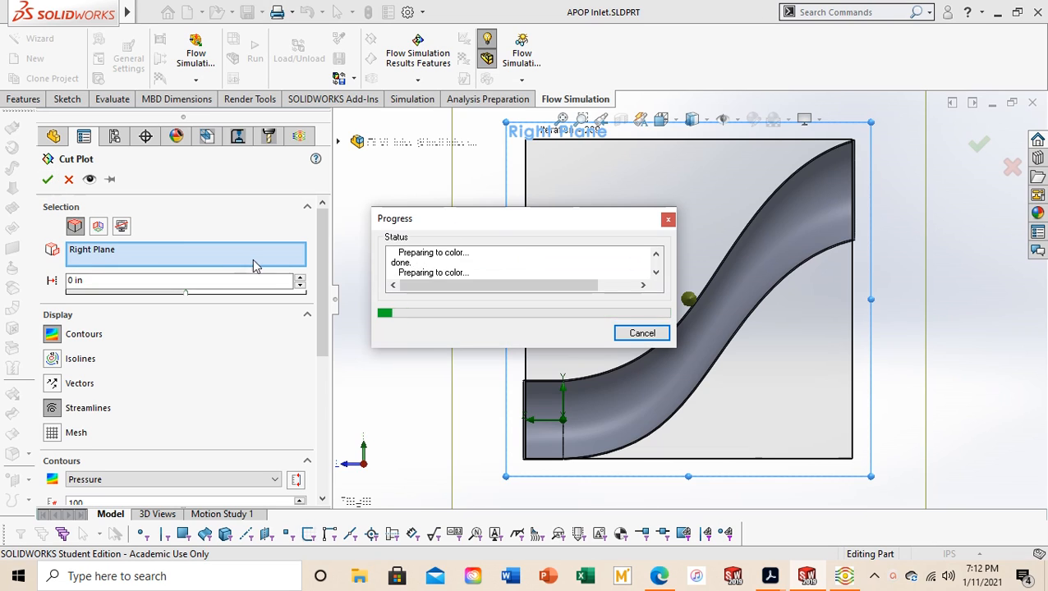
- Reopen the Right Plane cut plot for editing and set its number of contour levels to 100
{"action": "scroll", "coordinate": [760, 289], "scroll_direction": "down", "scroll_amount": 3}
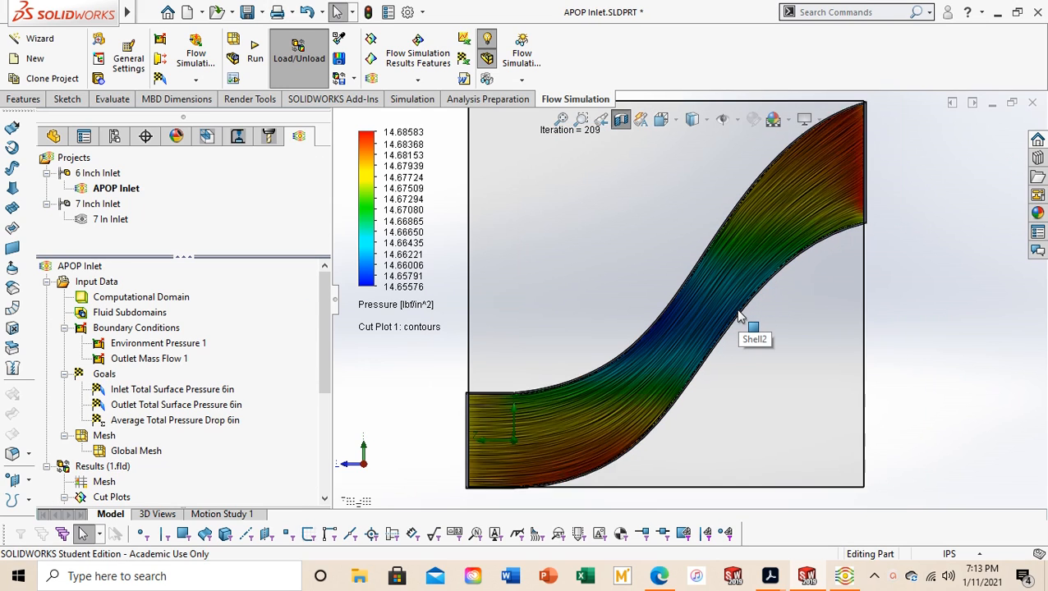
{"action": "scroll", "coordinate": [703, 305], "scroll_direction": "up", "scroll_amount": 3}
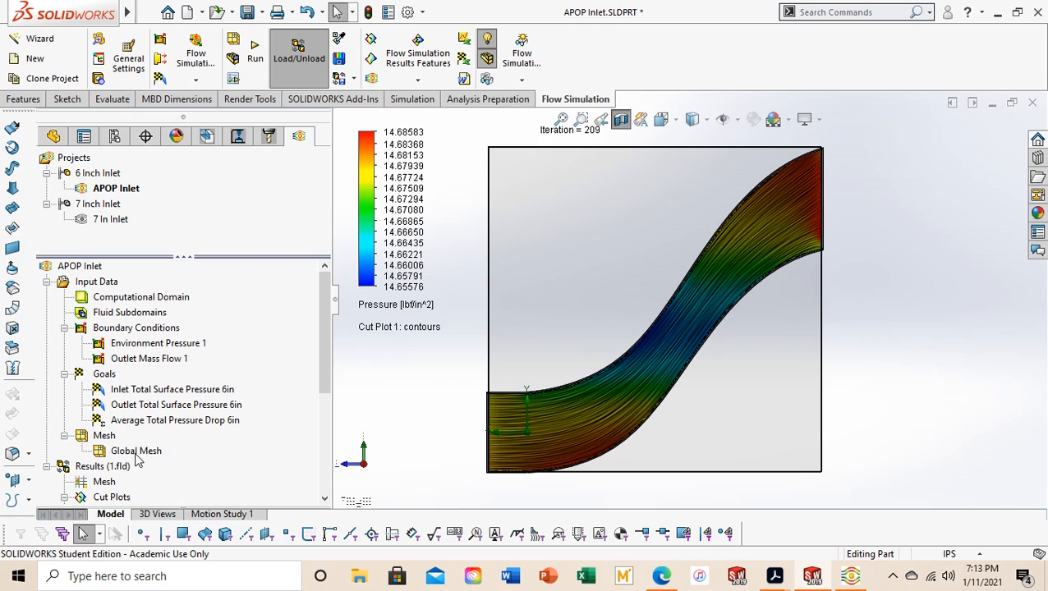
{"action": "scroll", "coordinate": [113, 485], "scroll_direction": "down", "scroll_amount": 1}
{"action": "left_click", "coordinate": [127, 465]}
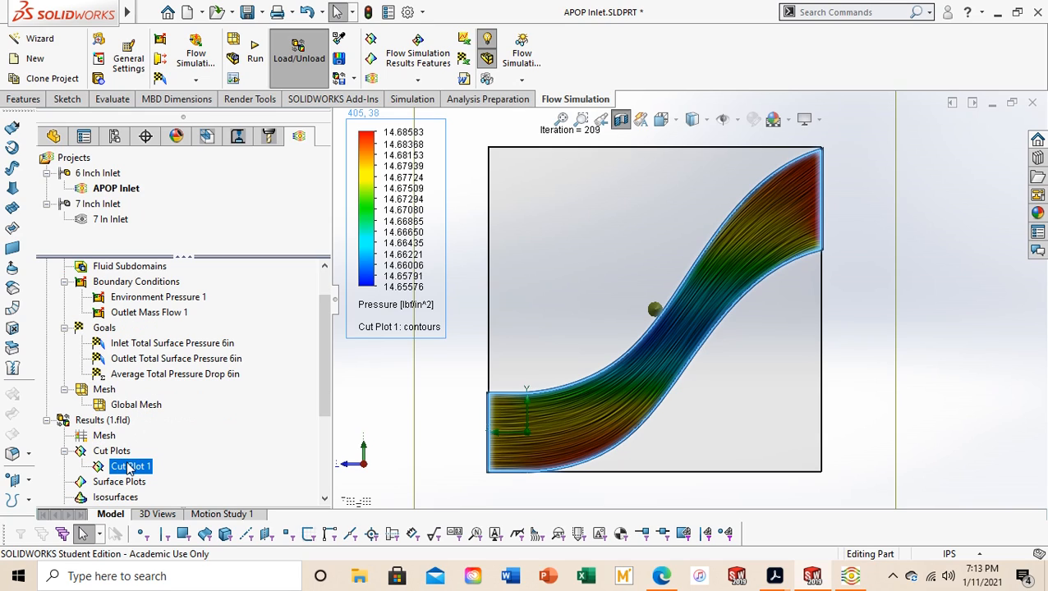
{"action": "right_click", "coordinate": [127, 465]}
{"action": "left_click", "coordinate": [185, 209]}
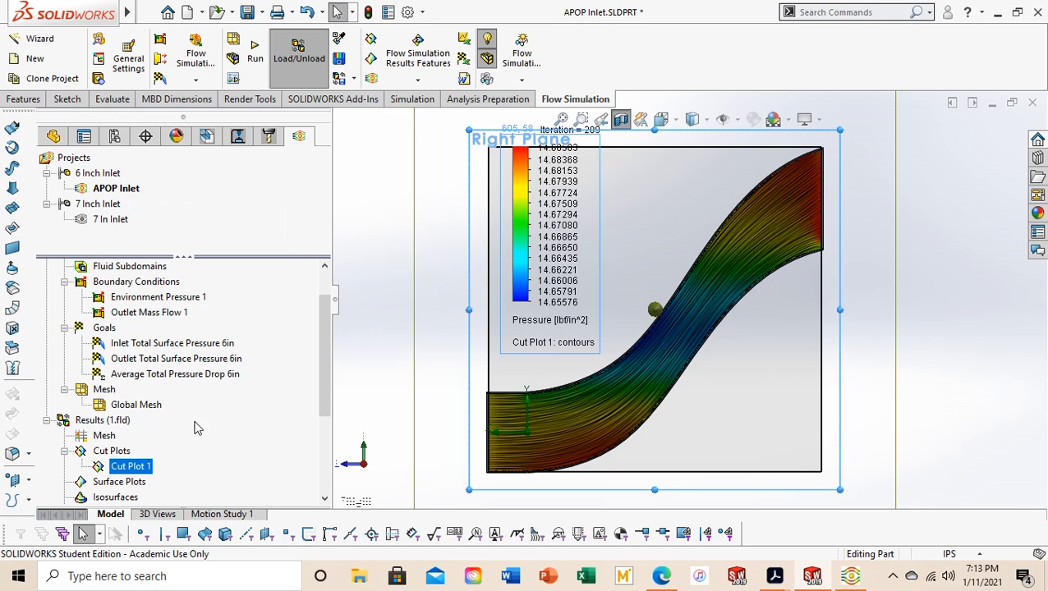
{"action": "scroll", "coordinate": [148, 423], "scroll_direction": "down", "scroll_amount": 2}
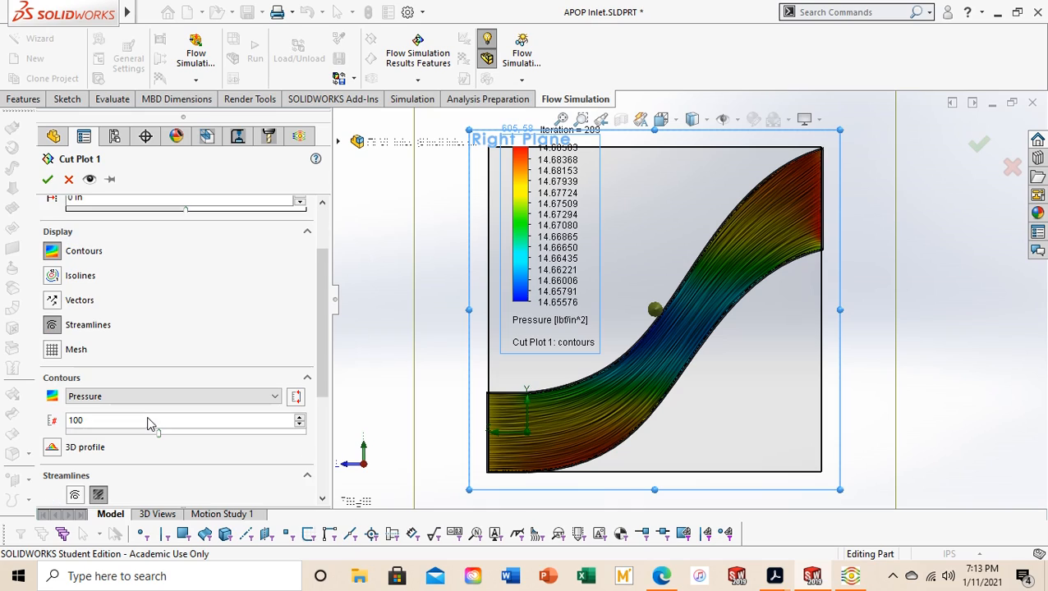
{"action": "double_click", "coordinate": [148, 420]}
{"action": "scroll", "coordinate": [148, 421], "scroll_direction": "up", "scroll_amount": 2}
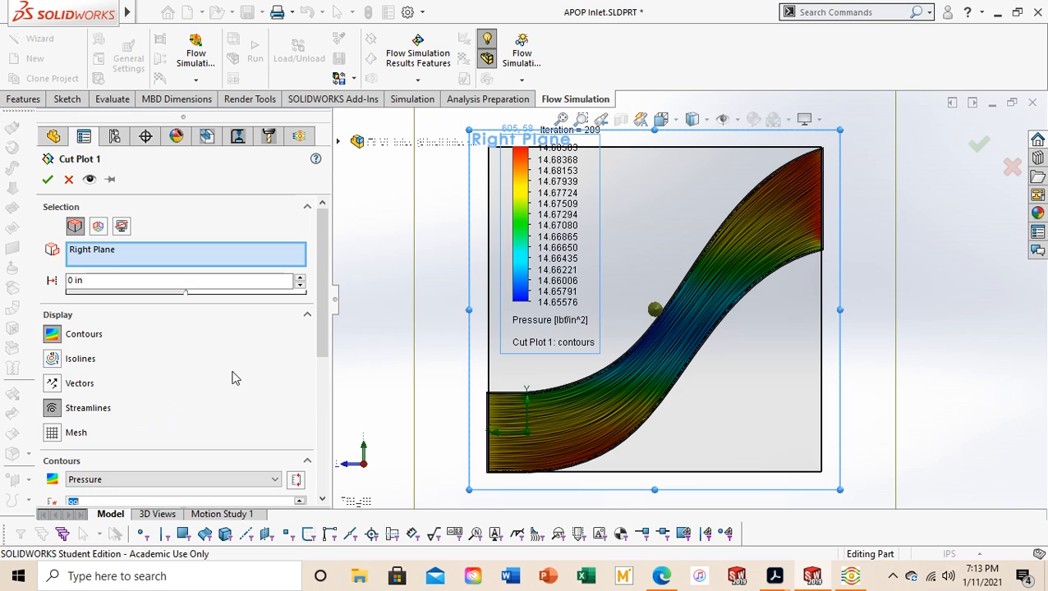
{"action": "scroll", "coordinate": [327, 345], "scroll_direction": "down", "scroll_amount": 2}
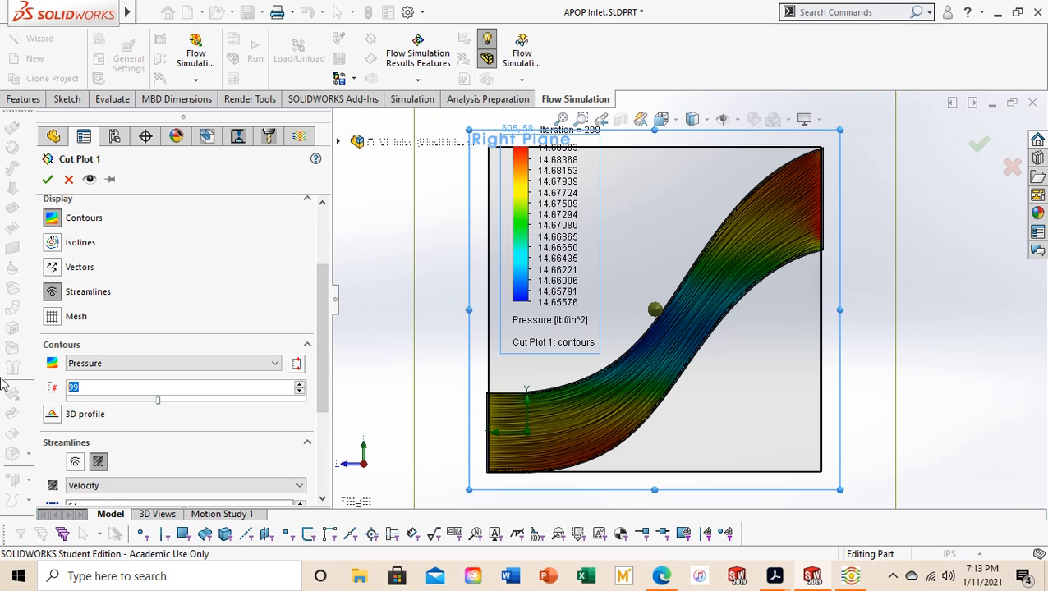
{"action": "type", "text": "100"}
- Keep the contours on Pressure, set the cut plot's streamlines parameter to Vorticity, apply it and inspect the plot along the duct
{"action": "left_click", "coordinate": [188, 369]}
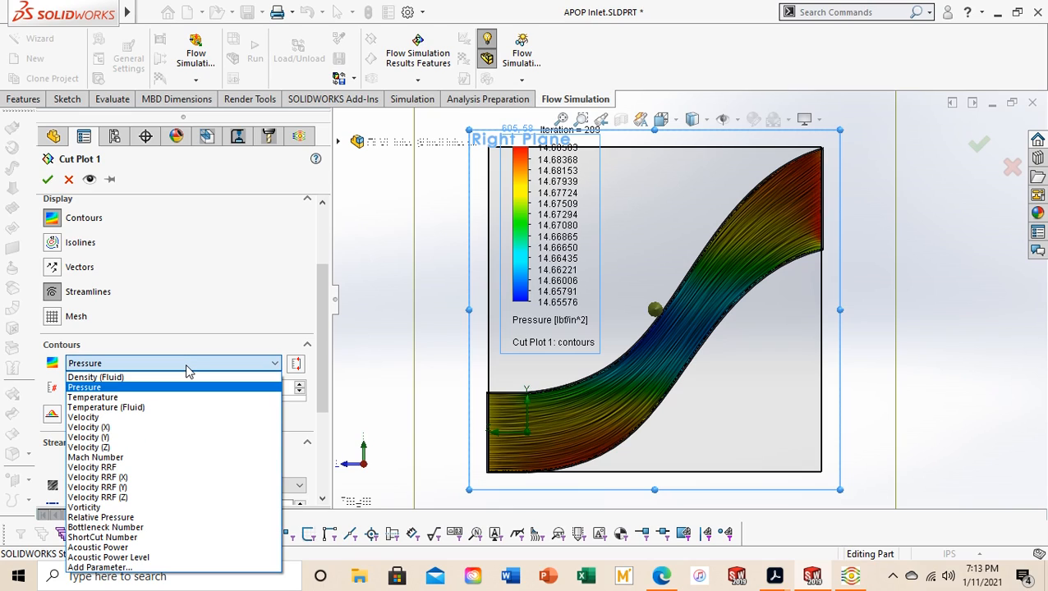
{"action": "left_click", "coordinate": [189, 345]}
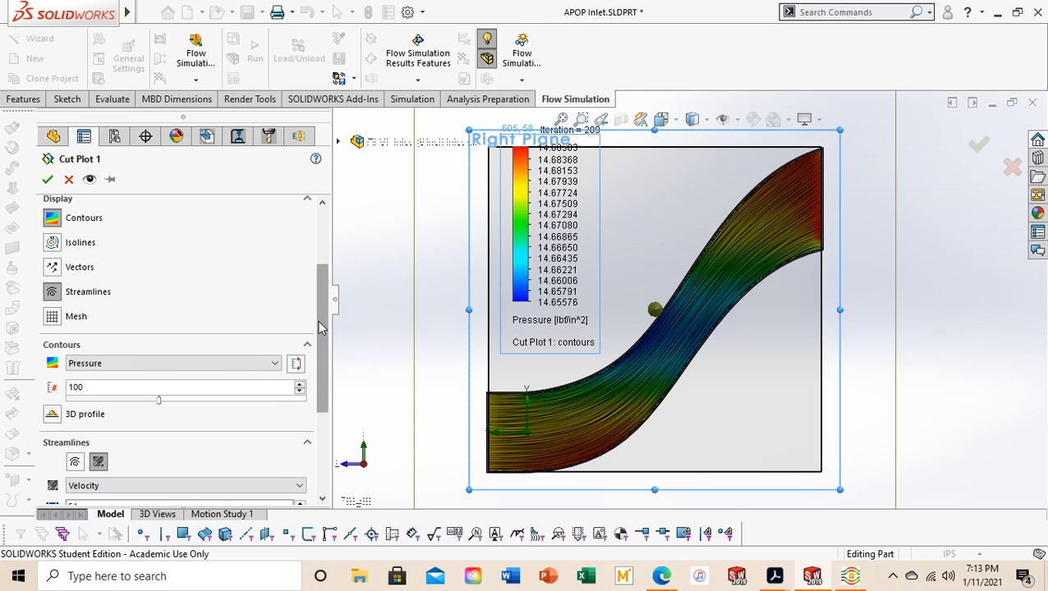
{"action": "scroll", "coordinate": [312, 378], "scroll_direction": "down", "scroll_amount": 3}
{"action": "left_click", "coordinate": [131, 361]}
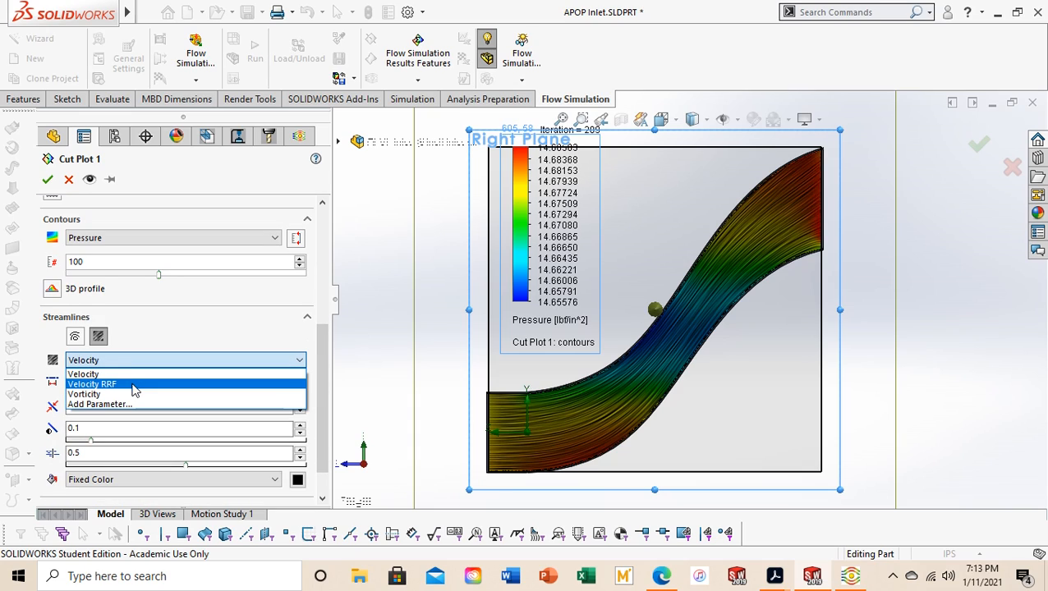
{"action": "left_click", "coordinate": [134, 397]}
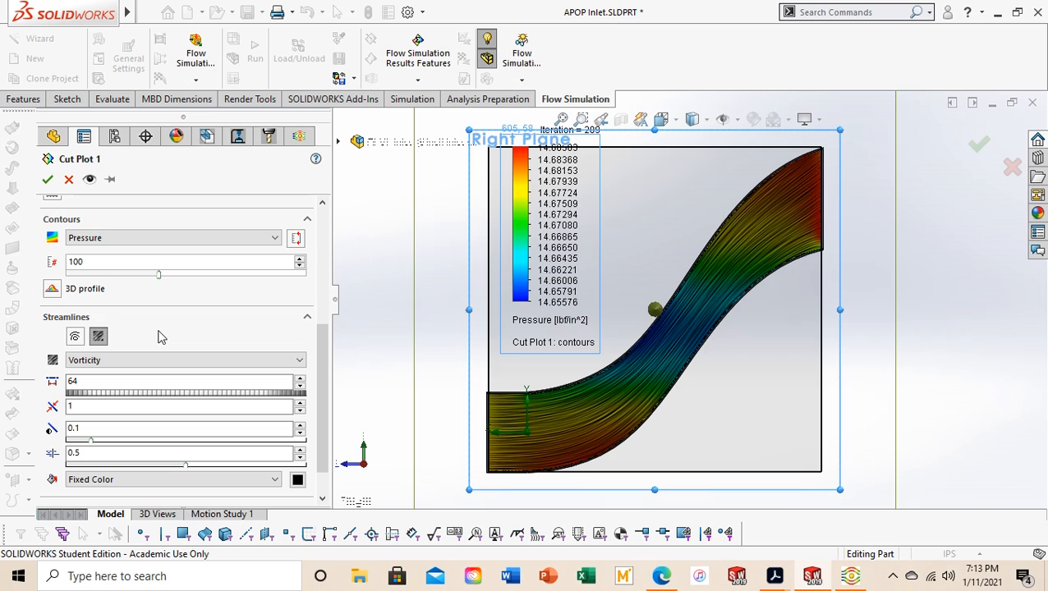
{"action": "left_click", "coordinate": [46, 182]}
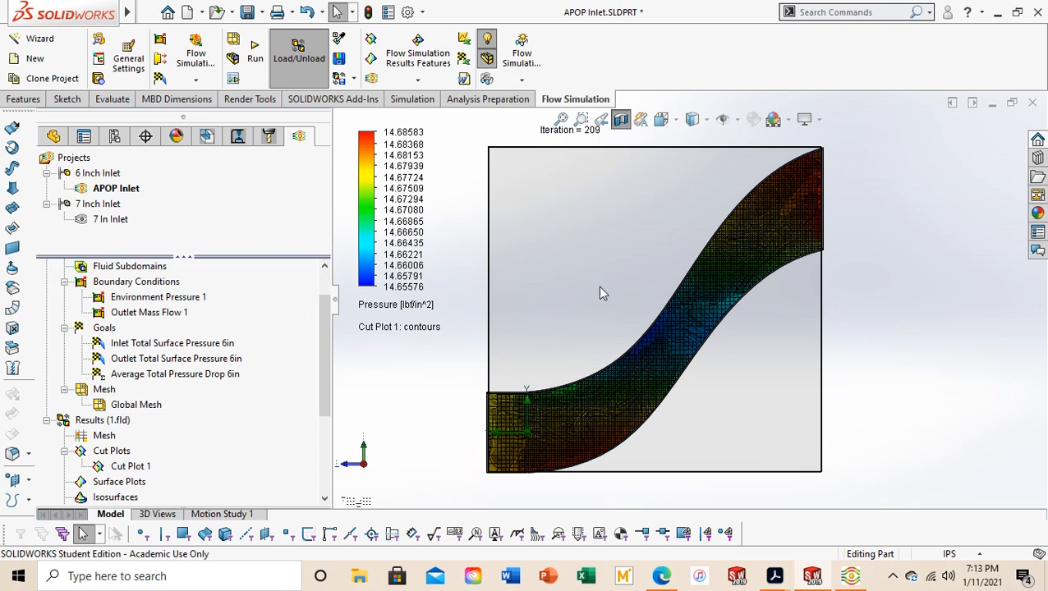
{"action": "scroll", "coordinate": [690, 358], "scroll_direction": "down", "scroll_amount": 6}
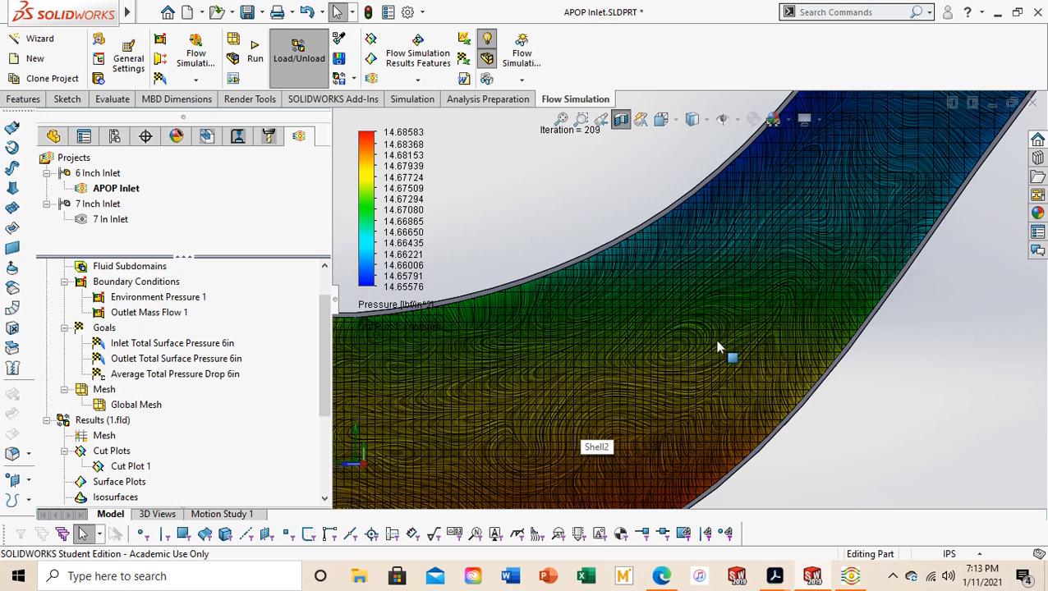
{"action": "scroll", "coordinate": [828, 234], "scroll_direction": "up", "scroll_amount": 6}
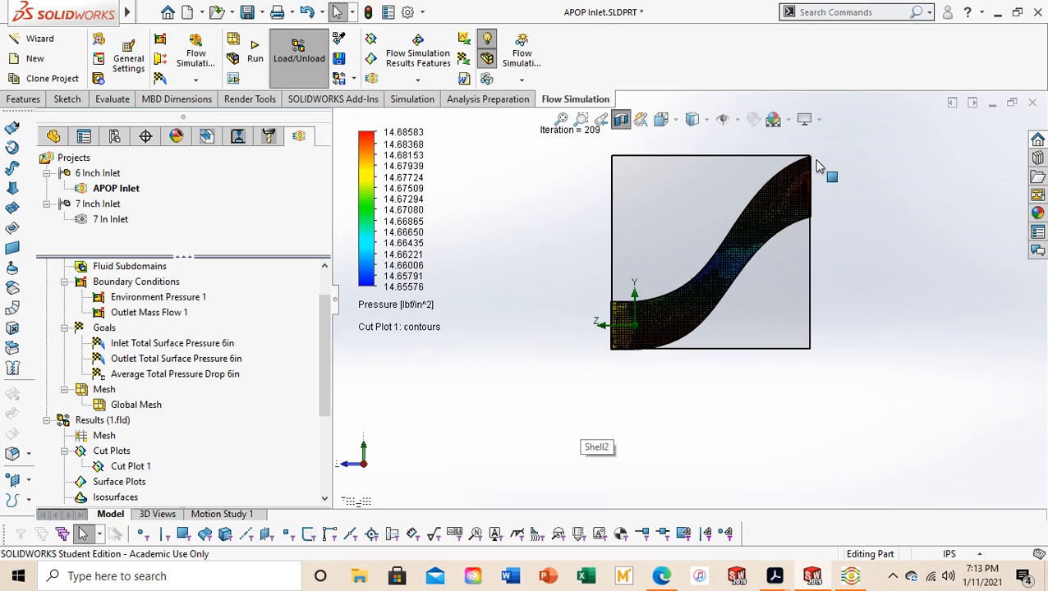
{"action": "scroll", "coordinate": [741, 274], "scroll_direction": "down", "scroll_amount": 4}
{"action": "scroll", "coordinate": [704, 347], "scroll_direction": "down", "scroll_amount": 2}
{"action": "scroll", "coordinate": [772, 349], "scroll_direction": "up", "scroll_amount": 5}
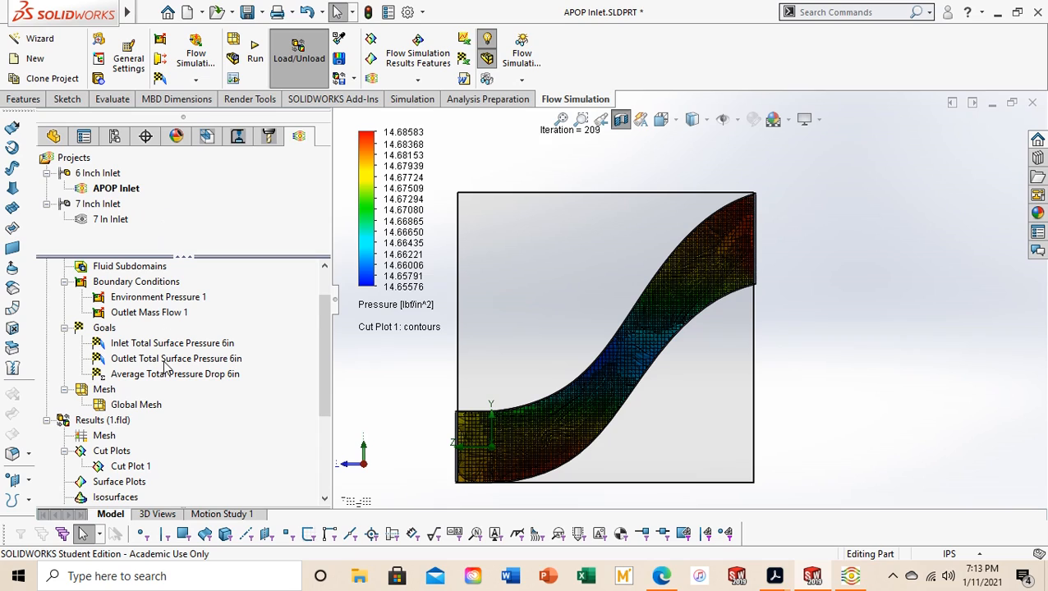
- Create a goal plot for Average Total Pressure Drop 6in against iterations and locate it in the results
{"action": "scroll", "coordinate": [169, 369], "scroll_direction": "down", "scroll_amount": 3}
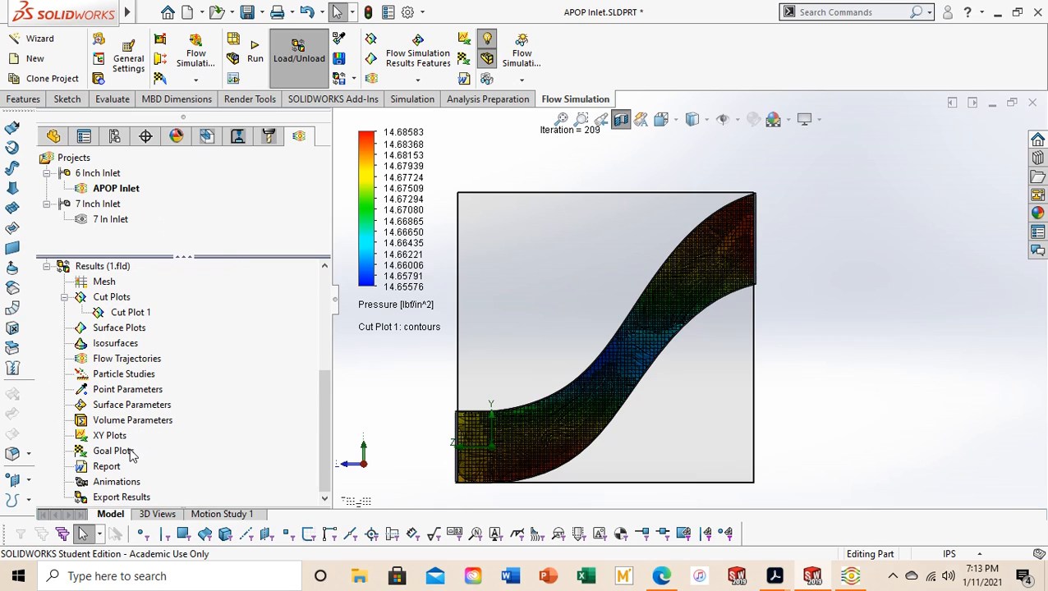
{"action": "right_click", "coordinate": [132, 454]}
{"action": "left_click", "coordinate": [169, 460]}
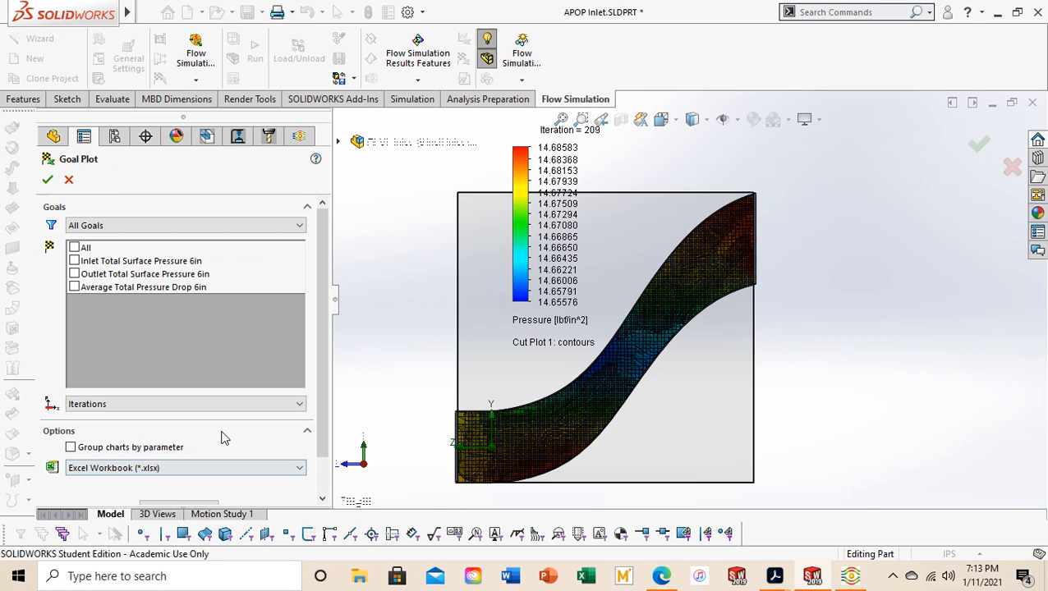
{"action": "left_click", "coordinate": [74, 287]}
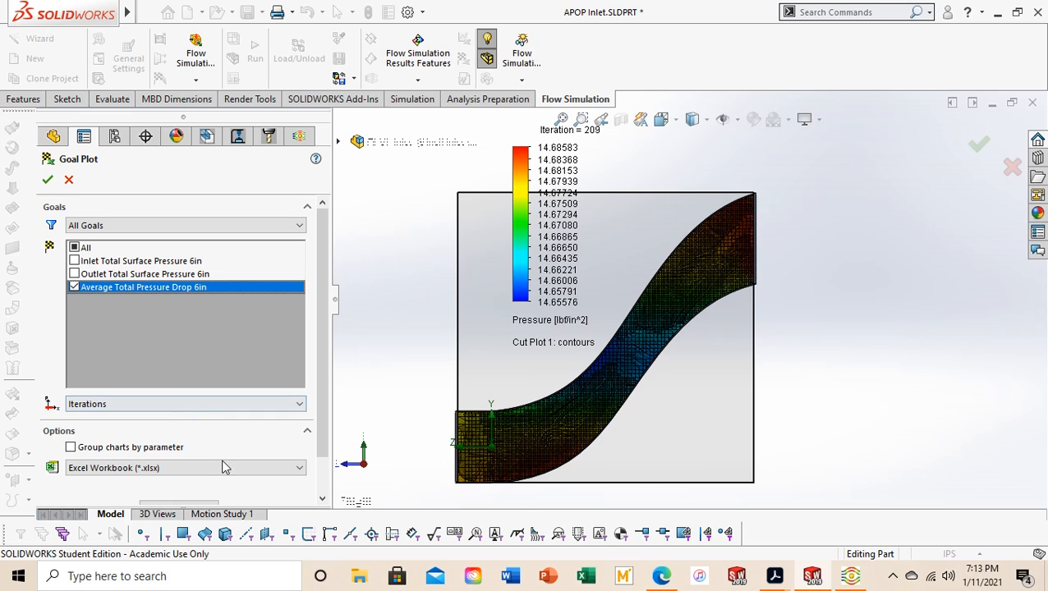
{"action": "left_click_drag", "start_coordinate": [325, 417], "coordinate": [321, 460]}
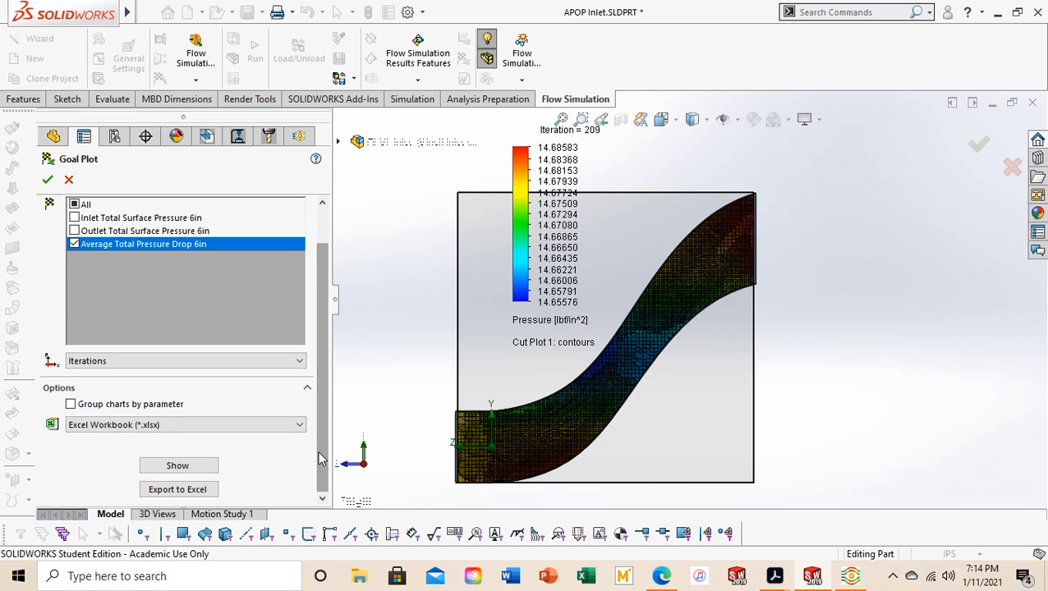
{"action": "left_click", "coordinate": [68, 179]}
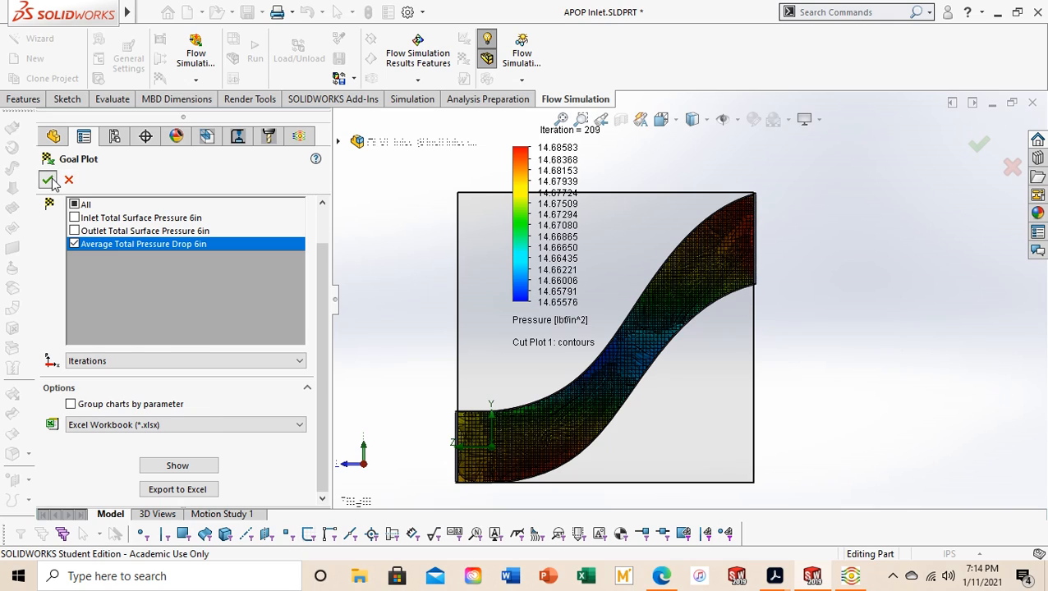
{"action": "scroll", "coordinate": [205, 402], "scroll_direction": "down", "scroll_amount": 4}
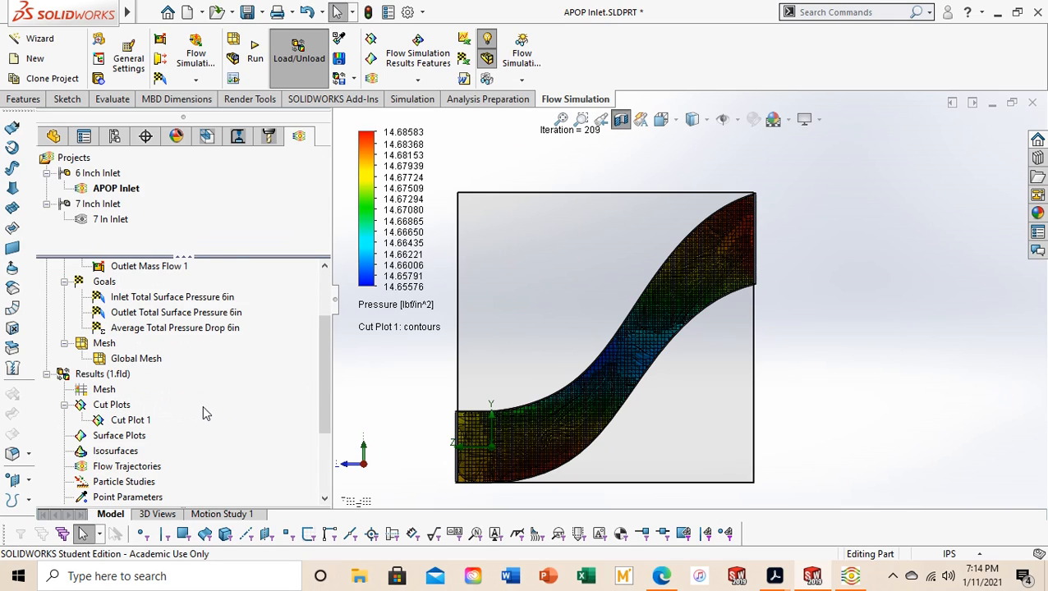
{"action": "scroll", "coordinate": [137, 457], "scroll_direction": "down", "scroll_amount": 1}
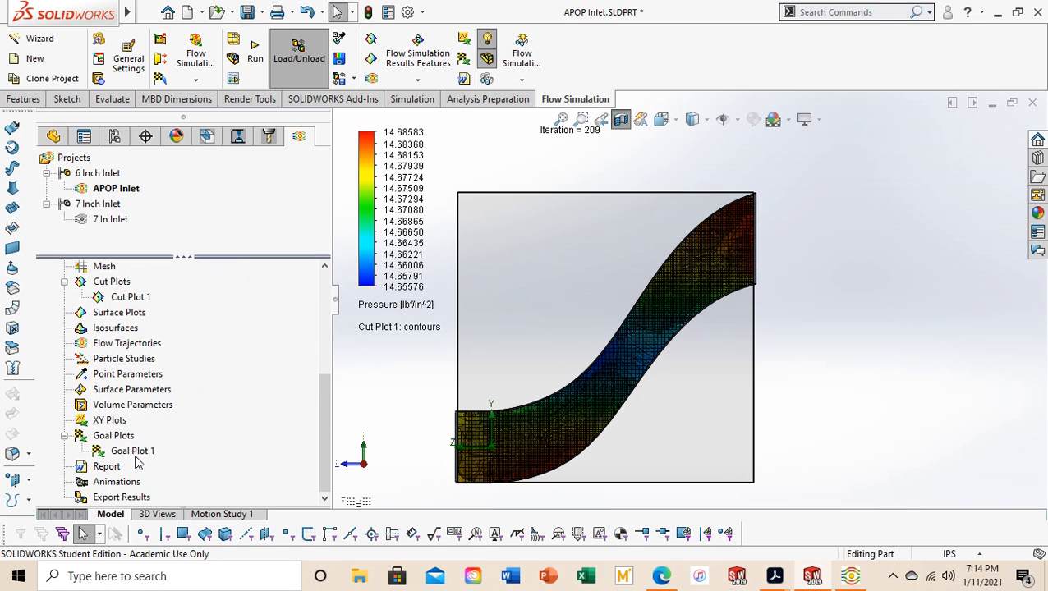
{"action": "scroll", "coordinate": [135, 463], "scroll_direction": "up", "scroll_amount": 5}
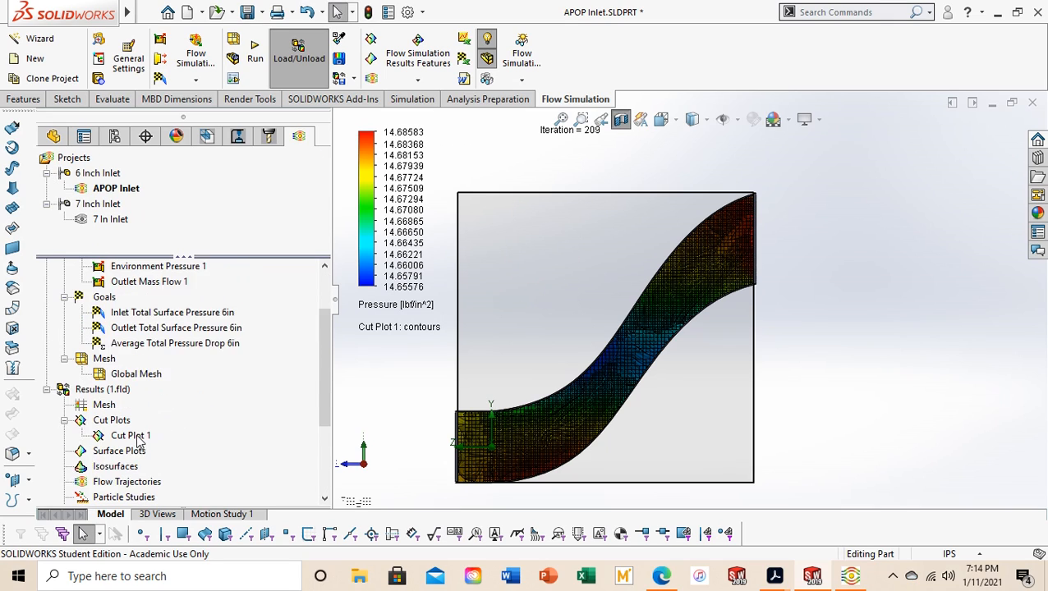
- Activate the 7 In Inlet project and set the global domain refinement to level = 5 in its calculation control options
{"action": "double_click", "coordinate": [113, 220]}
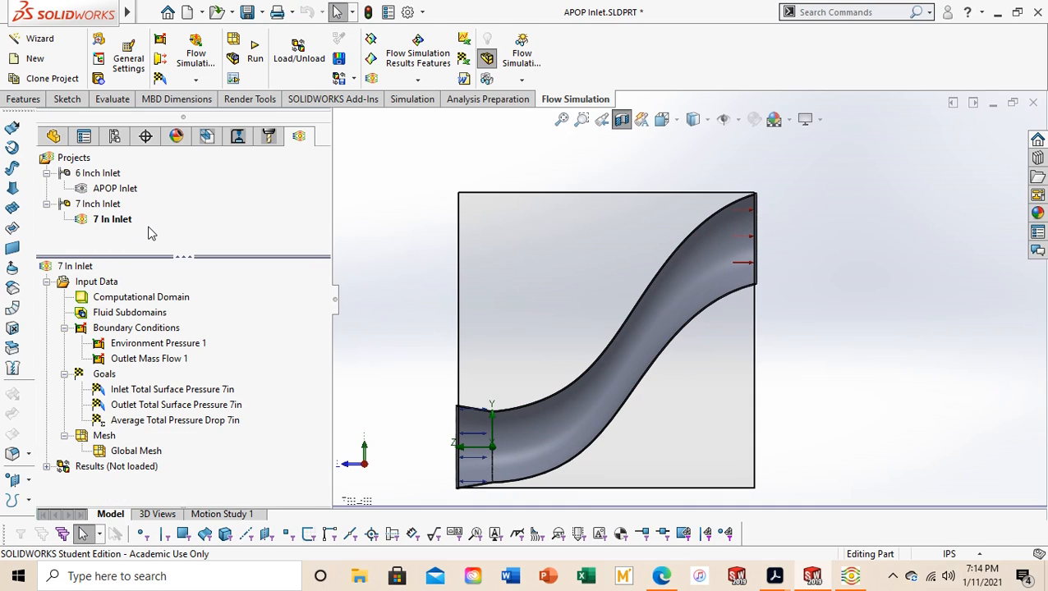
{"action": "left_click", "coordinate": [234, 80]}
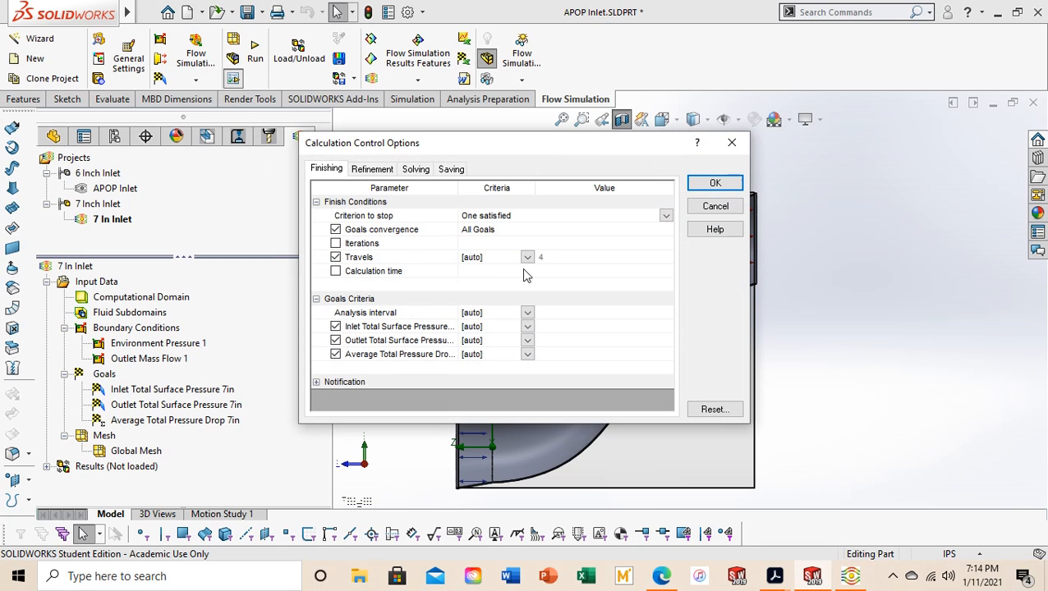
{"action": "left_click", "coordinate": [373, 168]}
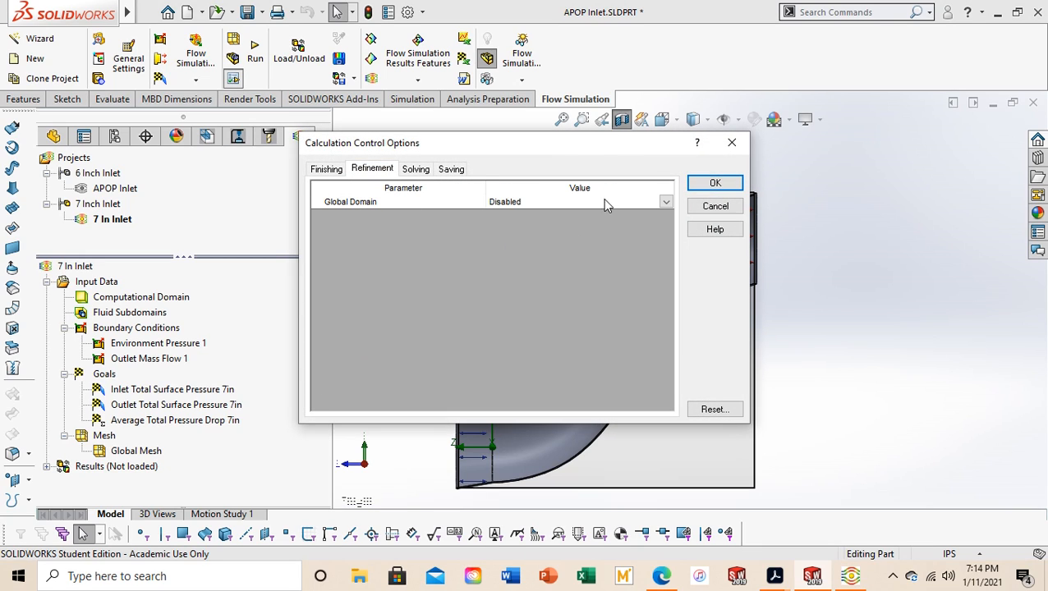
{"action": "left_click", "coordinate": [664, 205]}
{"action": "left_click", "coordinate": [664, 203]}
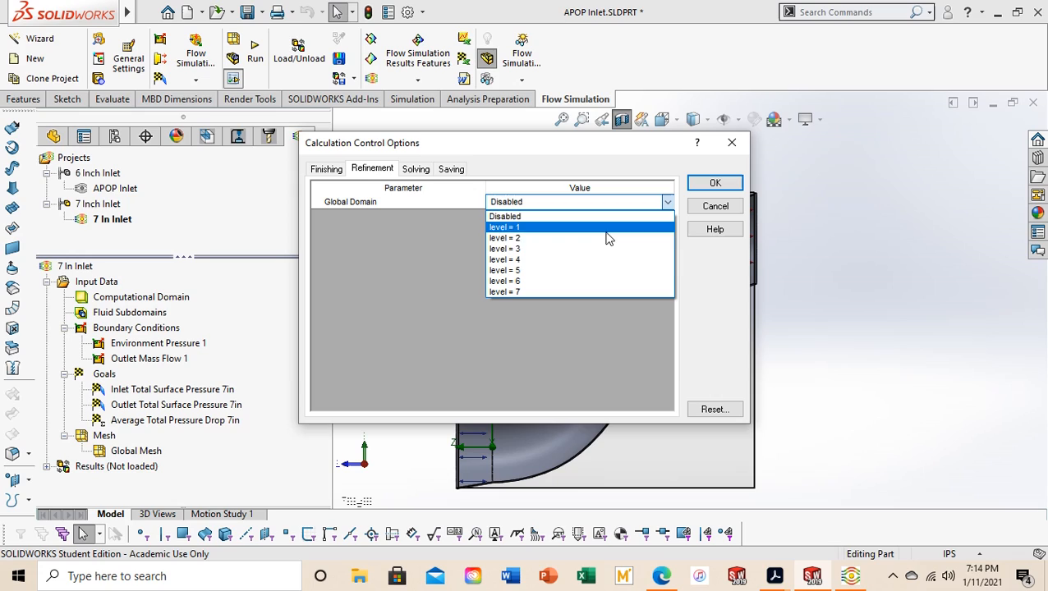
{"action": "left_click", "coordinate": [587, 273]}
- Limit the mesh refinement to approximately 2 000 000 maximum cells
{"action": "left_click", "coordinate": [531, 234]}
{"action": "left_click", "coordinate": [539, 245]}
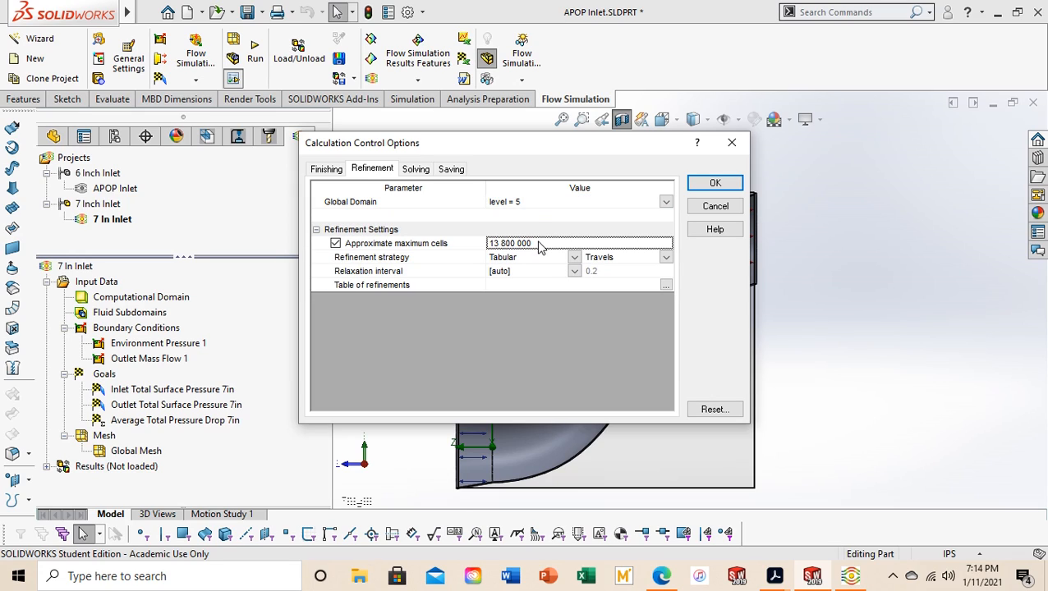
{"action": "left_click", "coordinate": [540, 245]}
{"action": "left_click_drag", "start_coordinate": [539, 242], "coordinate": [471, 254]}
{"action": "type", "text": "2000000"}
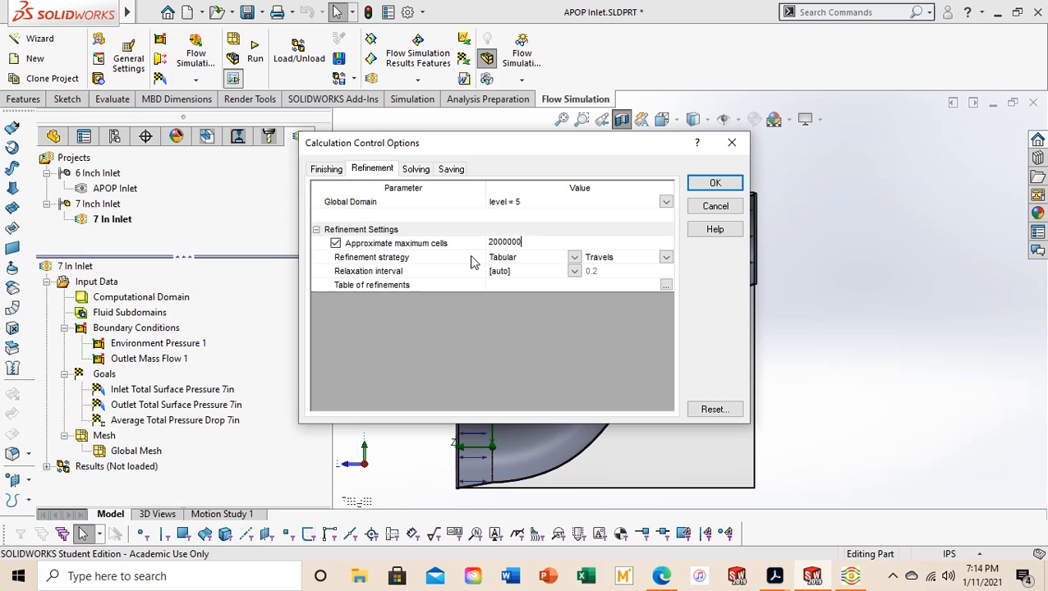
{"action": "key", "text": "Return"}
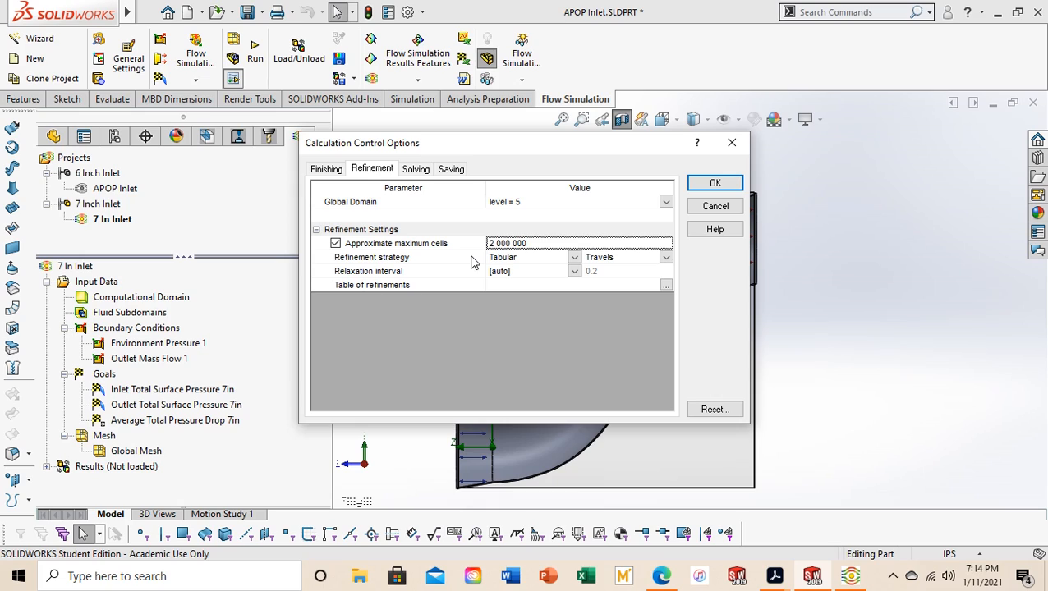
- Change the refinement strategy to Periodic, leaving its unit as Travels
{"action": "left_click", "coordinate": [573, 258]}
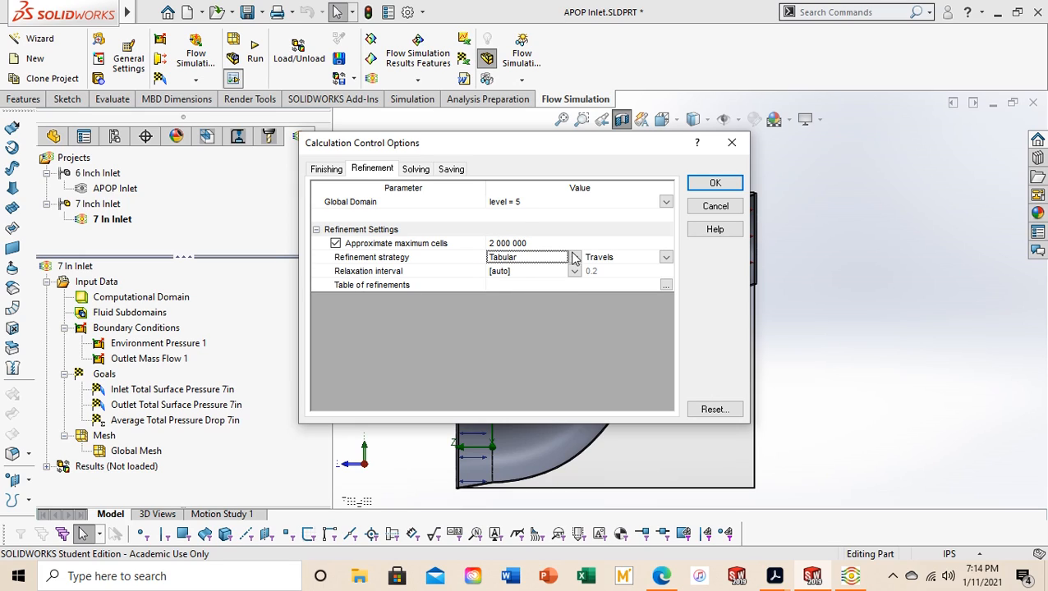
{"action": "left_click", "coordinate": [573, 258]}
{"action": "left_click", "coordinate": [545, 269]}
{"action": "left_click", "coordinate": [666, 258]}
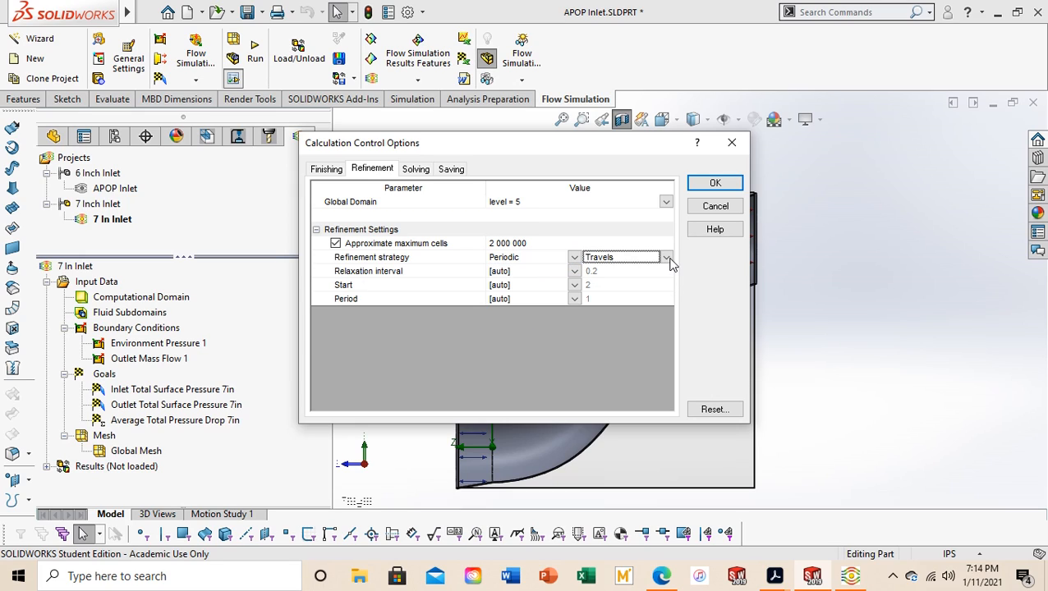
{"action": "left_click", "coordinate": [666, 258]}
{"action": "left_click", "coordinate": [667, 258]}
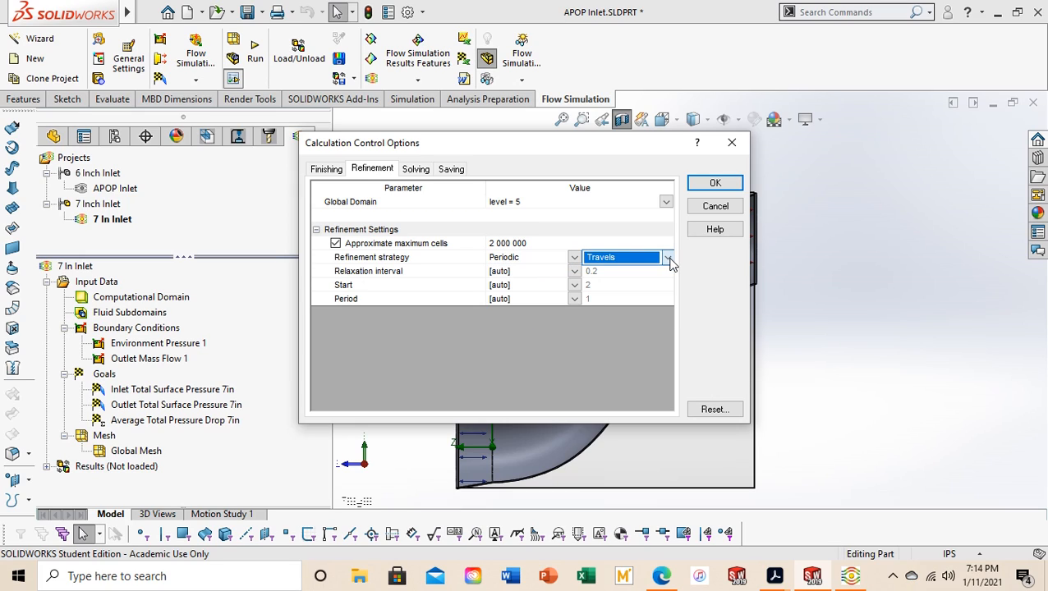
- Set the finish conditions to 5 refinements, with All satisfied as the criterion to stop
{"action": "left_click", "coordinate": [326, 169]}
{"action": "left_click", "coordinate": [515, 285]}
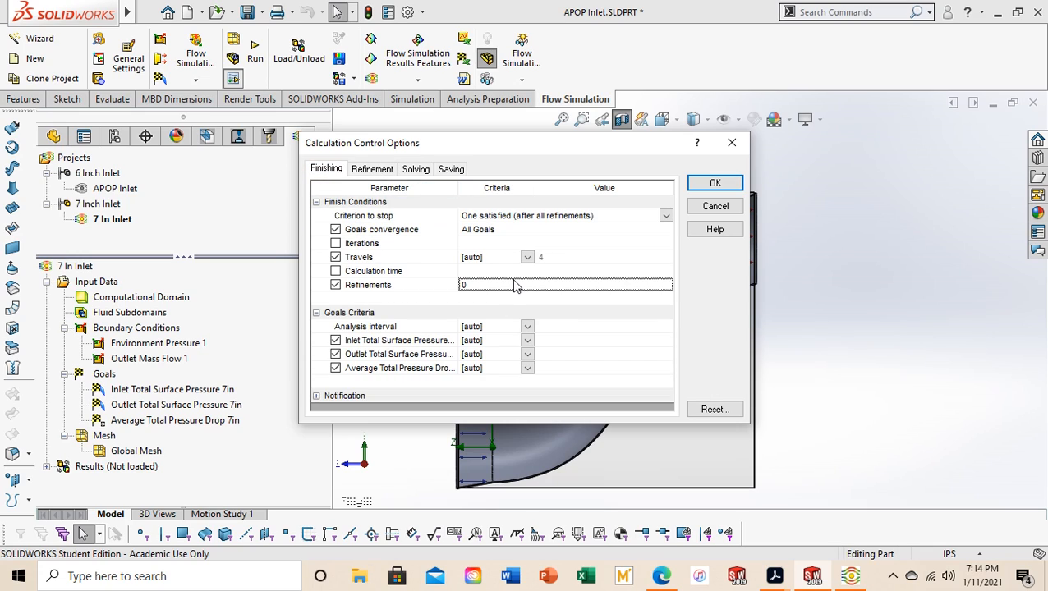
{"action": "type", "text": "5"}
{"action": "left_click", "coordinate": [666, 215]}
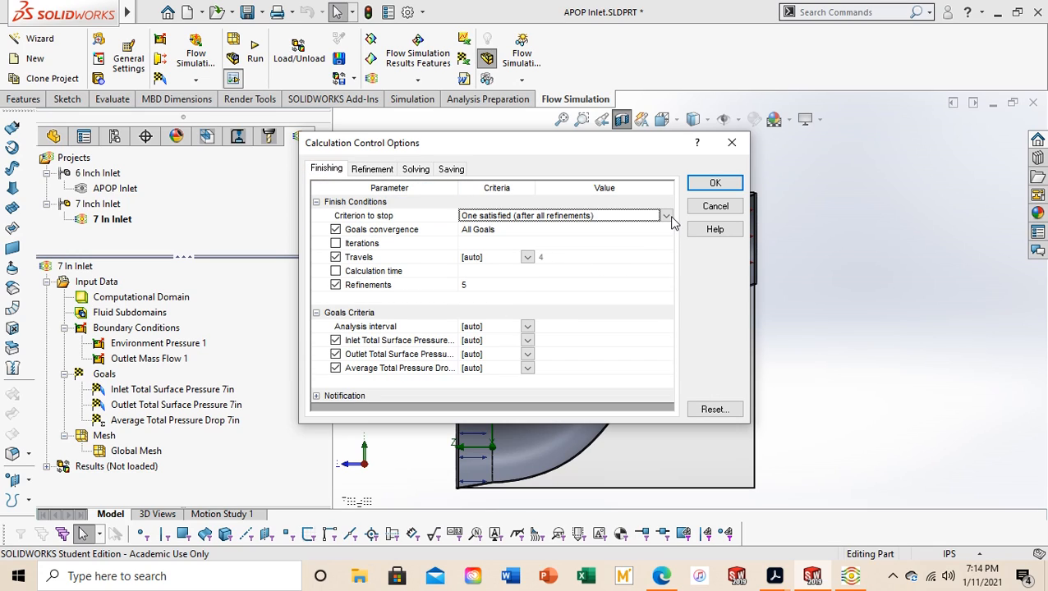
{"action": "left_click", "coordinate": [666, 215]}
{"action": "left_click", "coordinate": [646, 242]}
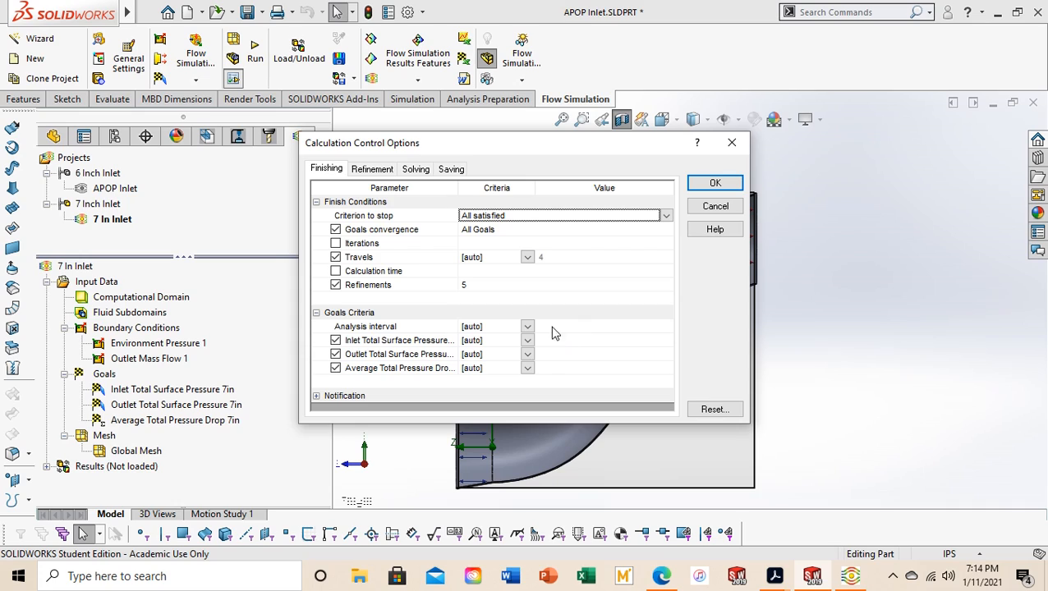
- Set the analysis interval of the goals criteria to manual and accept the calculation control options
{"action": "left_click", "coordinate": [534, 327]}
{"action": "left_click", "coordinate": [528, 327]}
{"action": "left_click", "coordinate": [526, 354]}
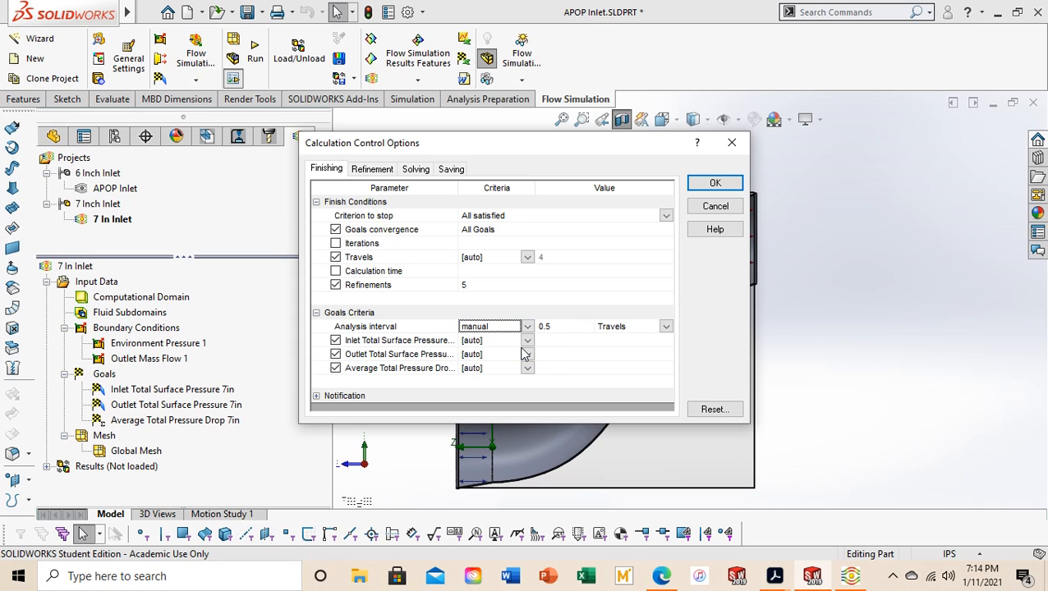
{"action": "left_click", "coordinate": [699, 183]}
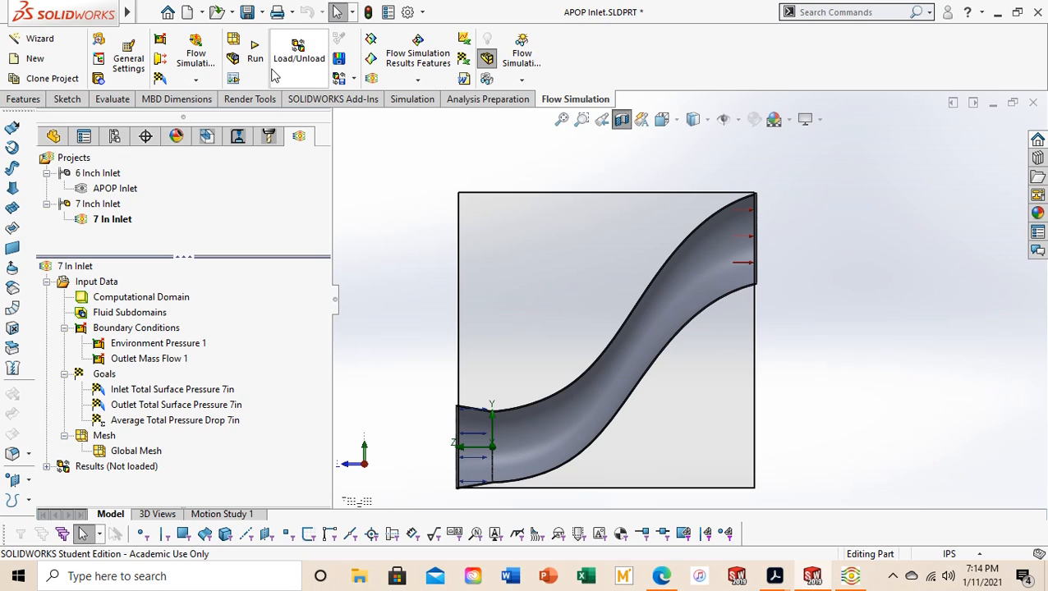
- Run a new calculation of the 7 In Inlet project on this computer and bring up its solver window
{"action": "left_click", "coordinate": [255, 51]}
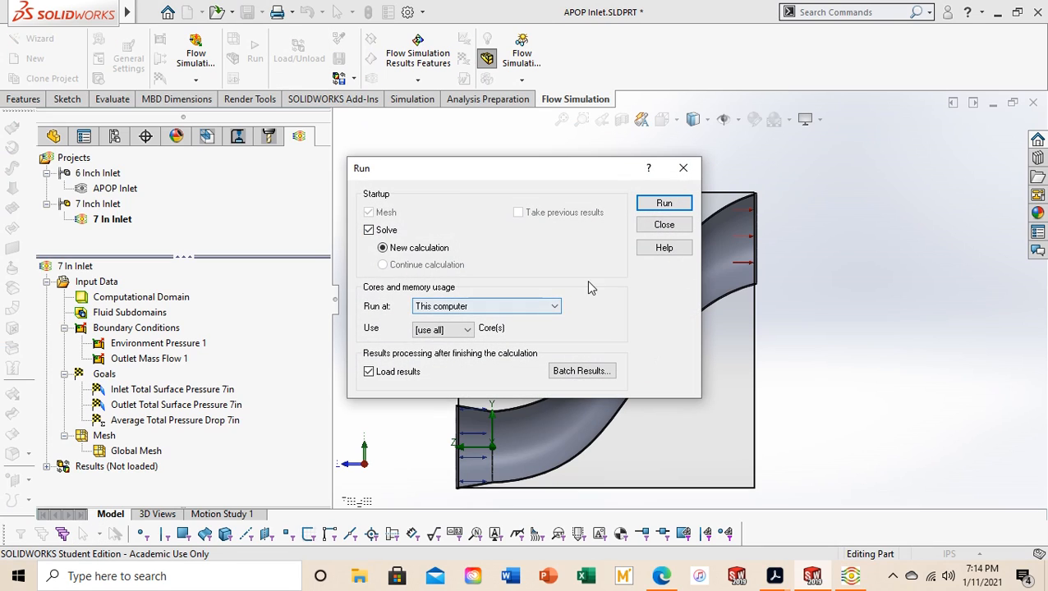
{"action": "left_click", "coordinate": [666, 205]}
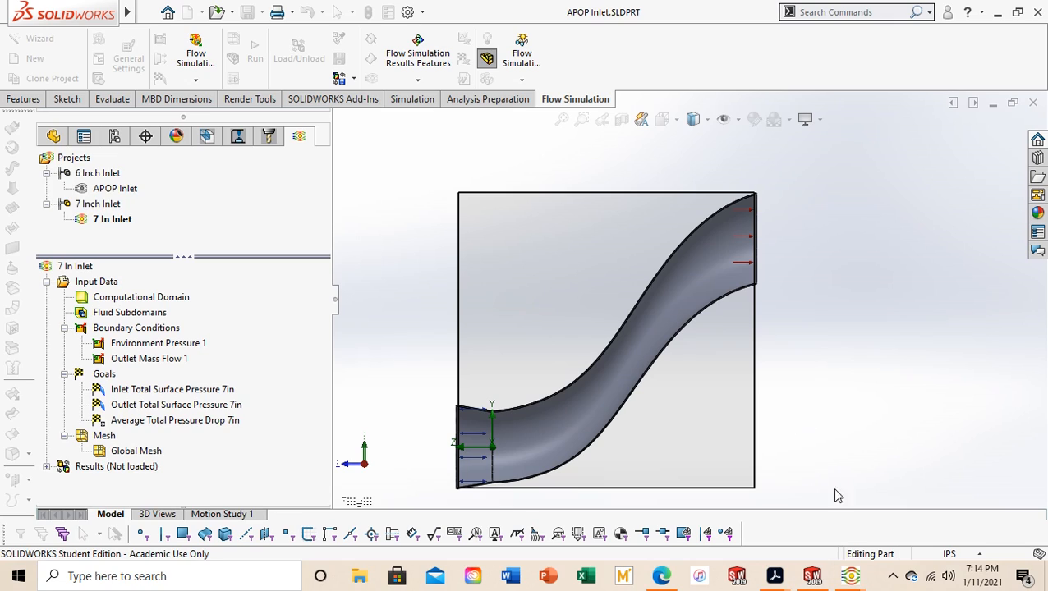
{"action": "mouse_move", "coordinate": [850, 576]}
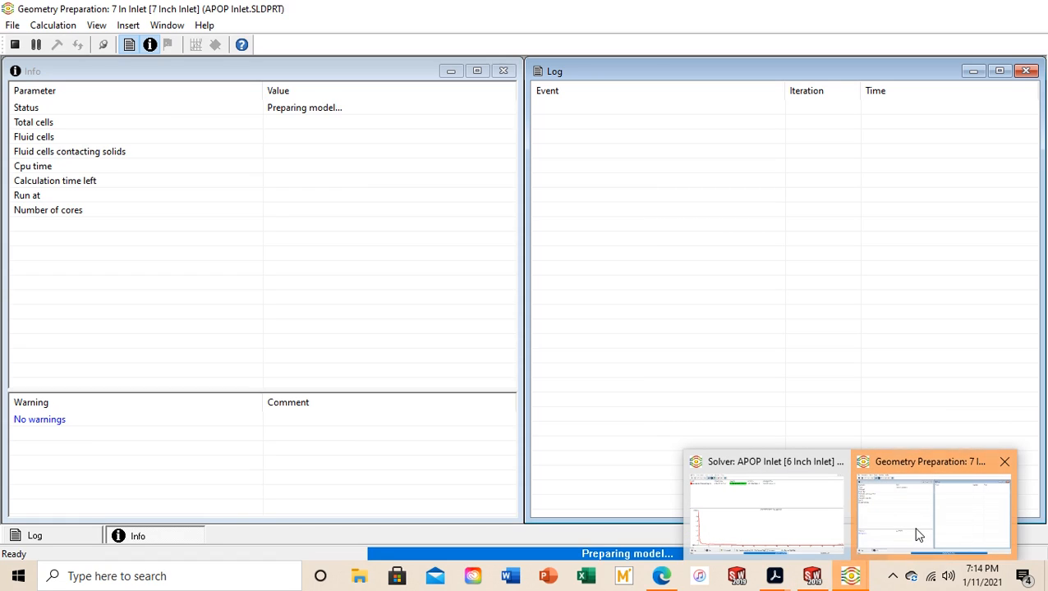
{"action": "left_click", "coordinate": [915, 528]}
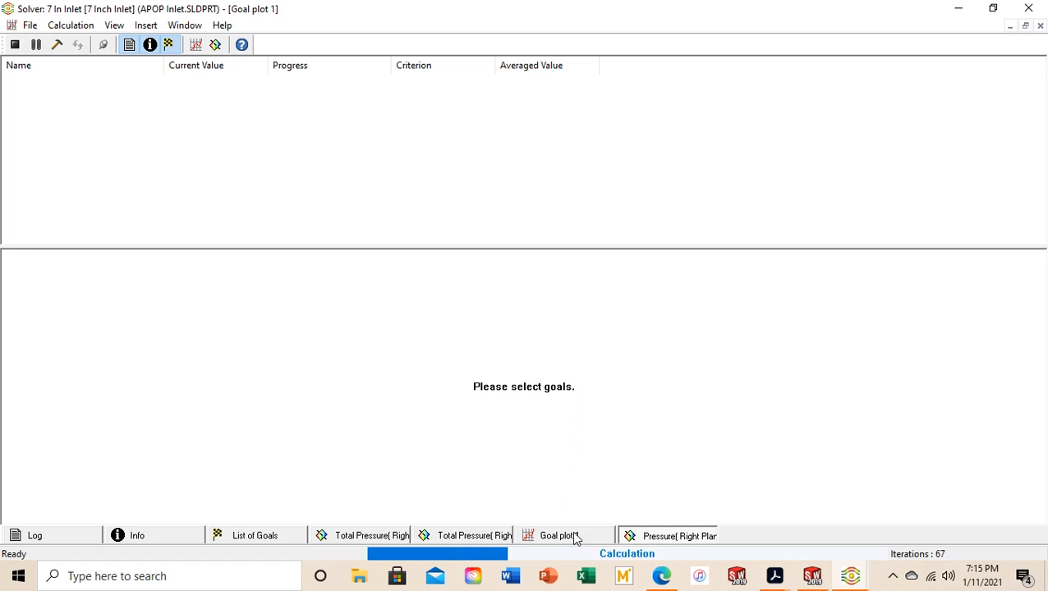
- Add the Average Total Pressure Drop 7in goal to Goal plot 1 in the solver
{"action": "left_click", "coordinate": [575, 535]}
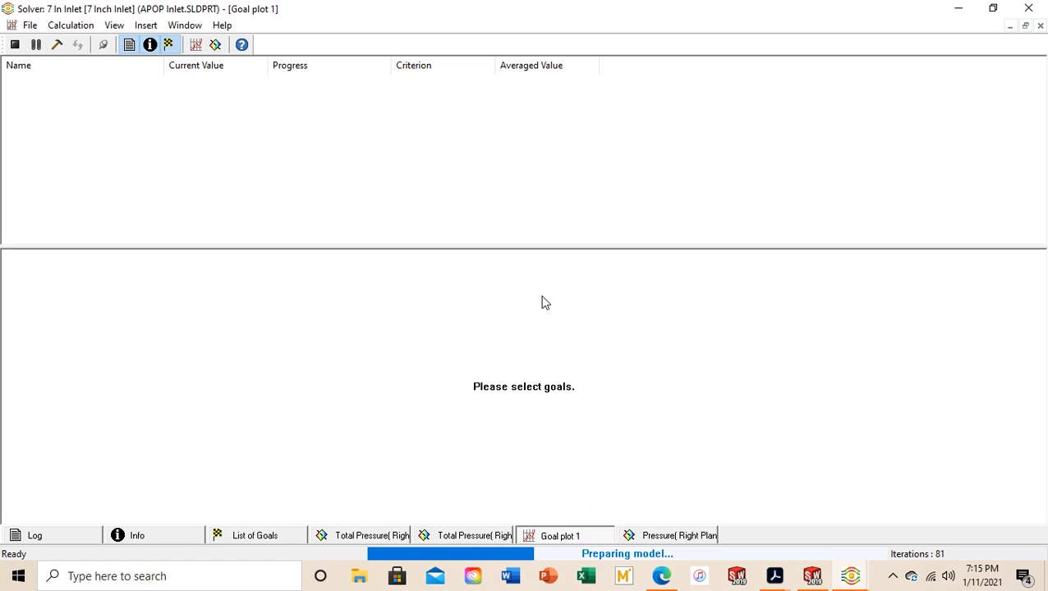
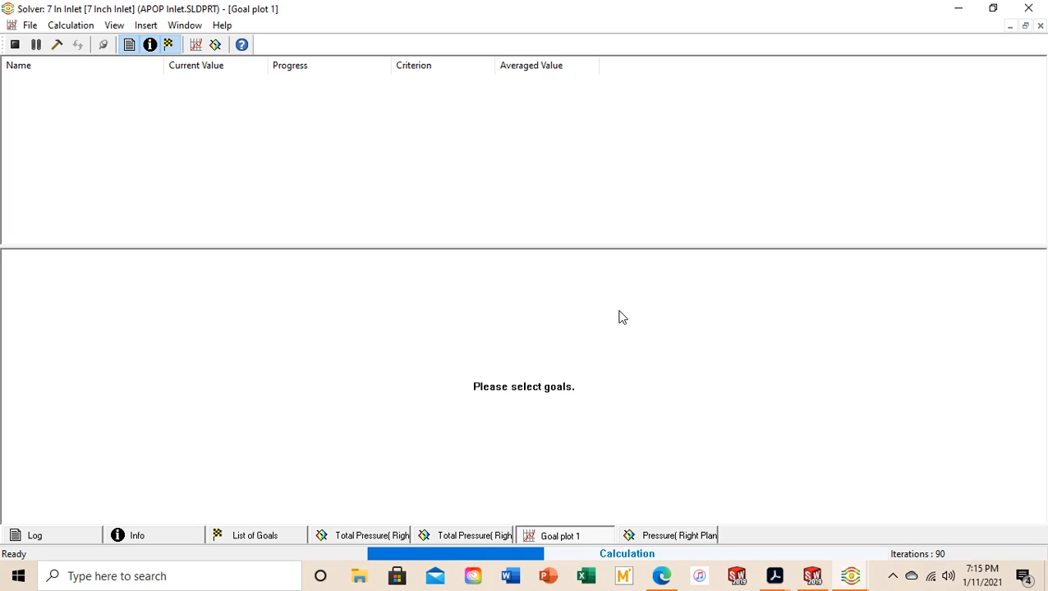
{"action": "left_click", "coordinate": [358, 535]}
{"action": "scroll", "coordinate": [438, 340], "scroll_direction": "down", "scroll_amount": 3}
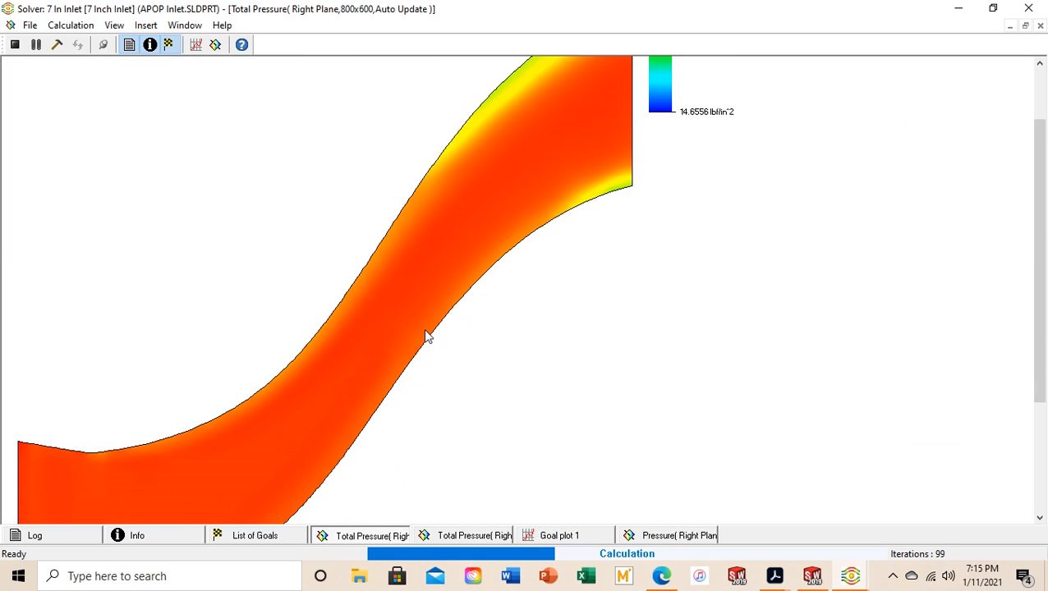
{"action": "left_click", "coordinate": [567, 538]}
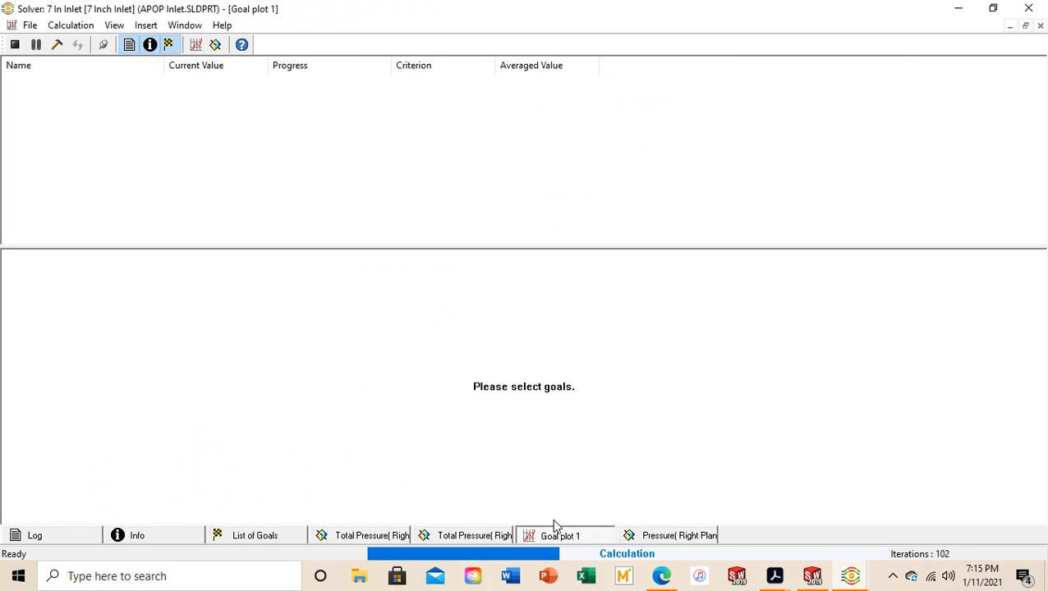
{"action": "right_click", "coordinate": [323, 180]}
{"action": "left_click", "coordinate": [363, 194]}
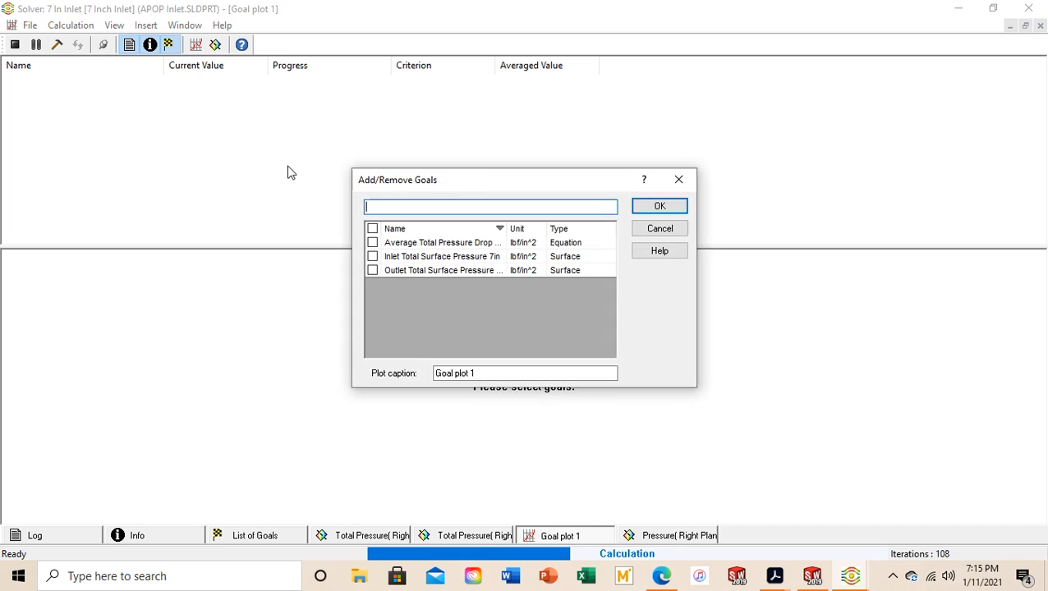
{"action": "left_click", "coordinate": [374, 243]}
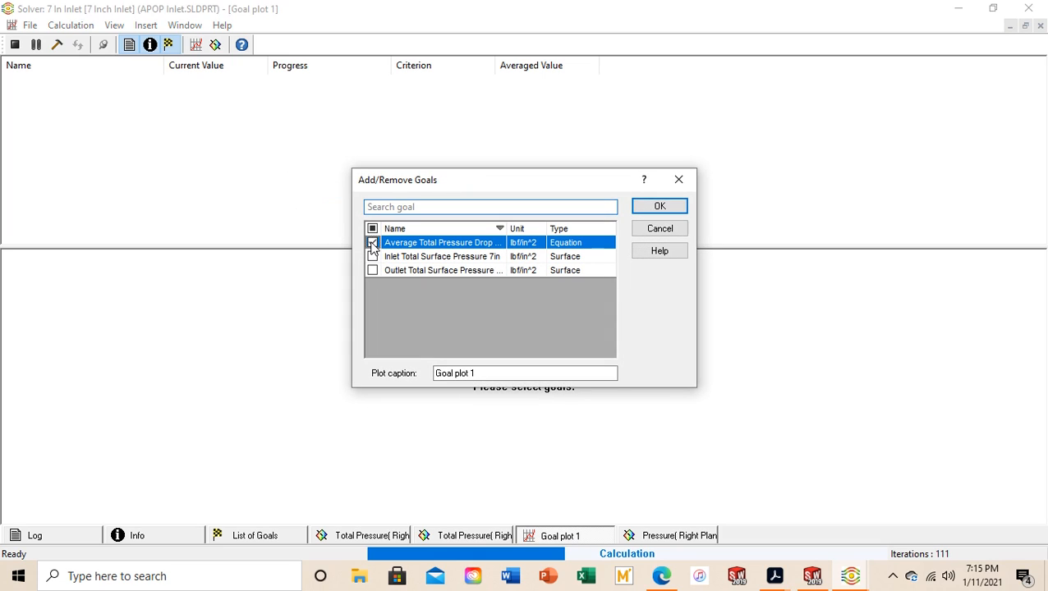
{"action": "left_click", "coordinate": [680, 211]}
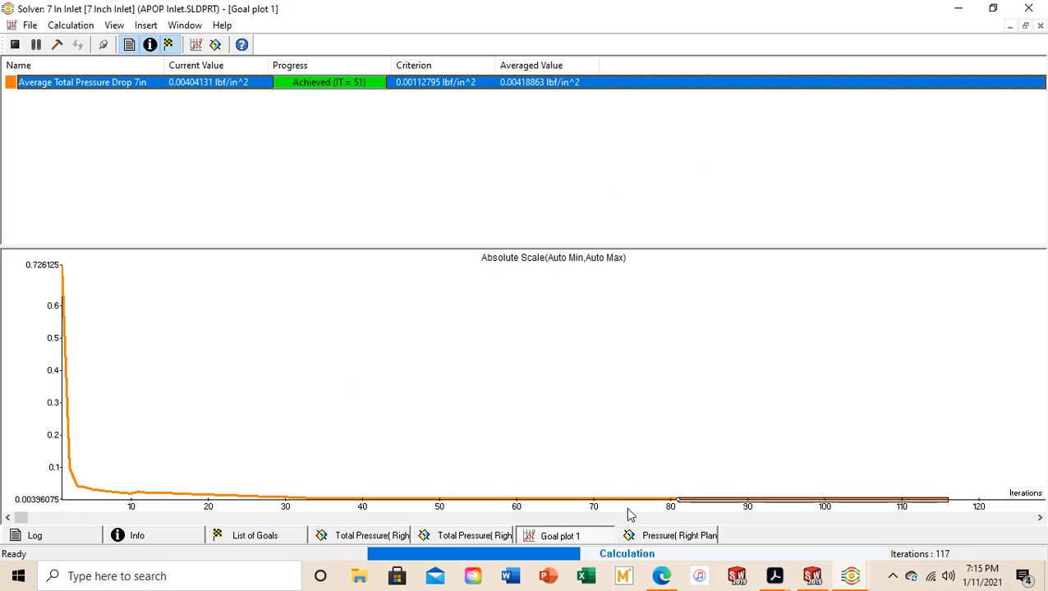
- Examine the Right Plane pressure and total pressure previews of the running calculation, finishing at Goal plot 1
{"action": "left_click", "coordinate": [654, 536]}
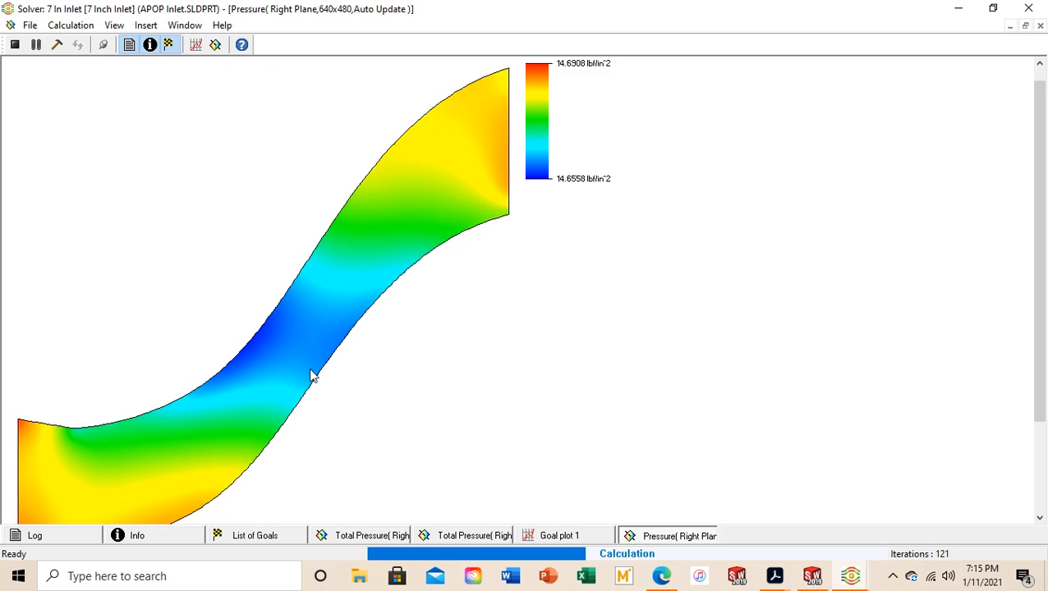
{"action": "left_click", "coordinate": [458, 538]}
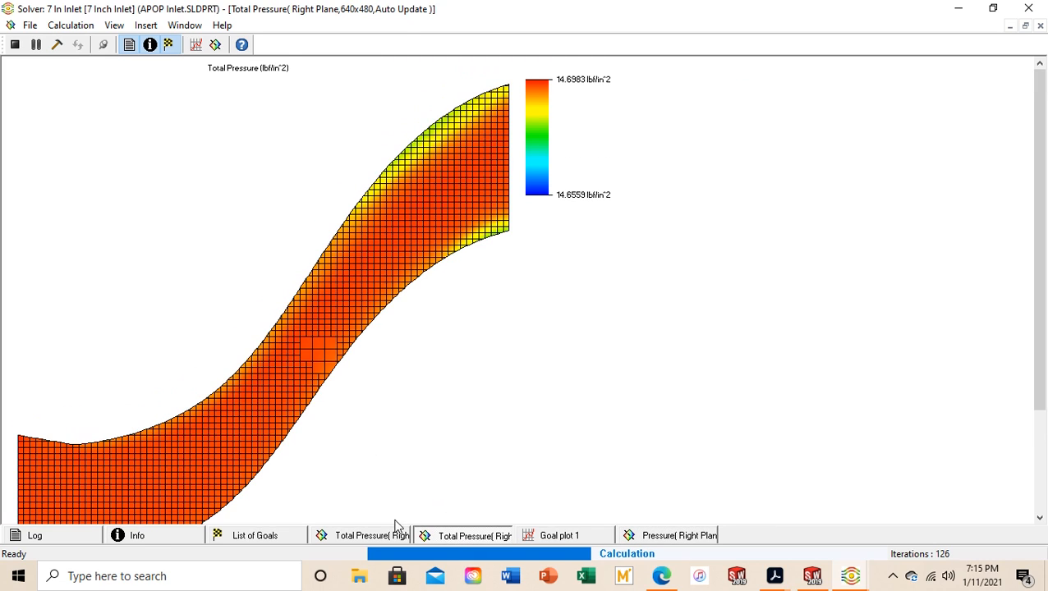
{"action": "left_click", "coordinate": [374, 537]}
{"action": "scroll", "coordinate": [387, 366], "scroll_direction": "up", "scroll_amount": 3}
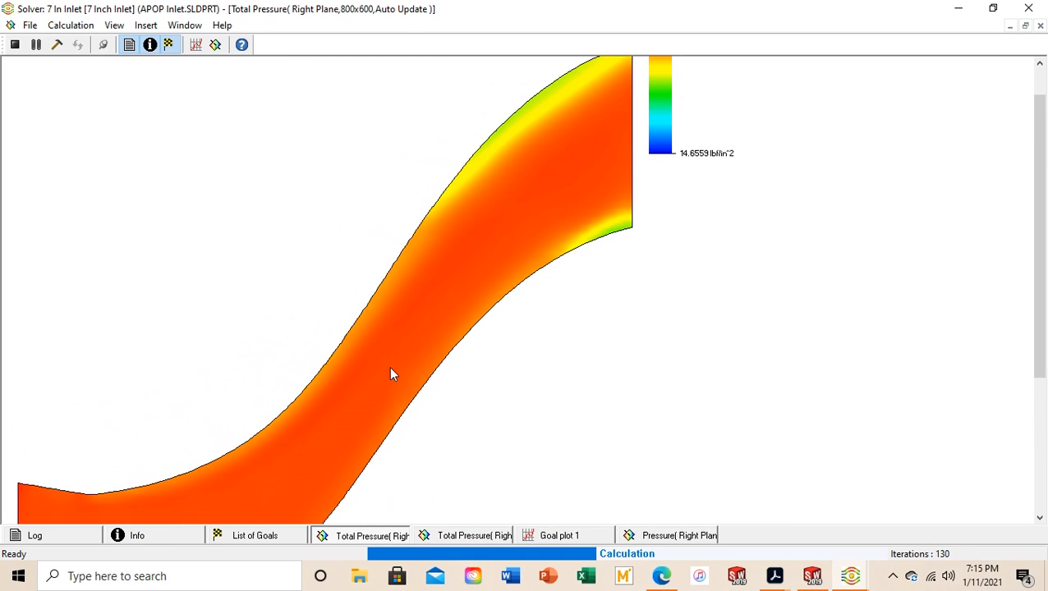
{"action": "scroll", "coordinate": [381, 349], "scroll_direction": "up", "scroll_amount": 3}
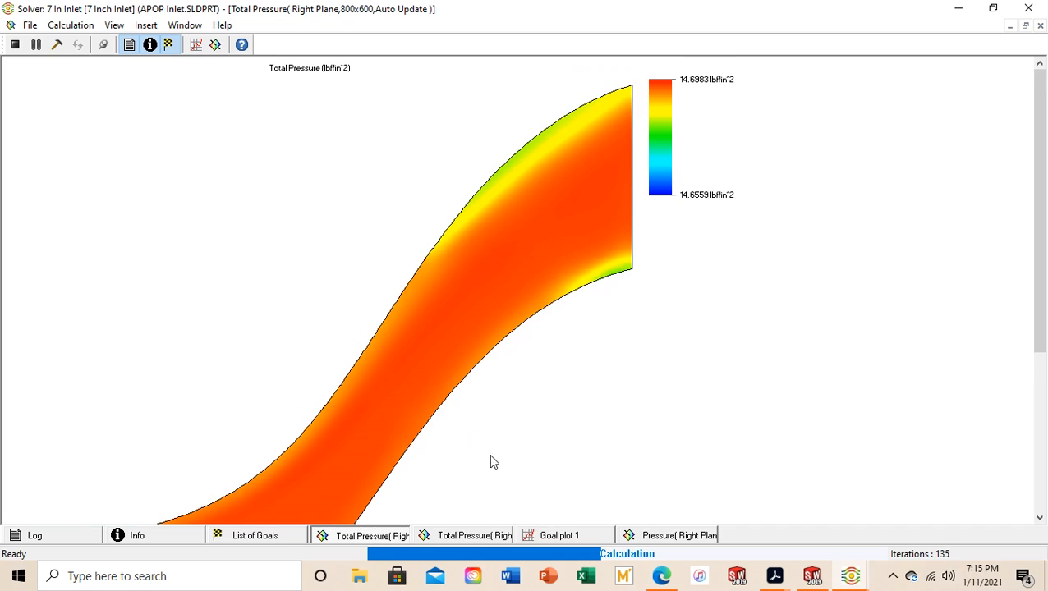
{"action": "left_click", "coordinate": [559, 535]}
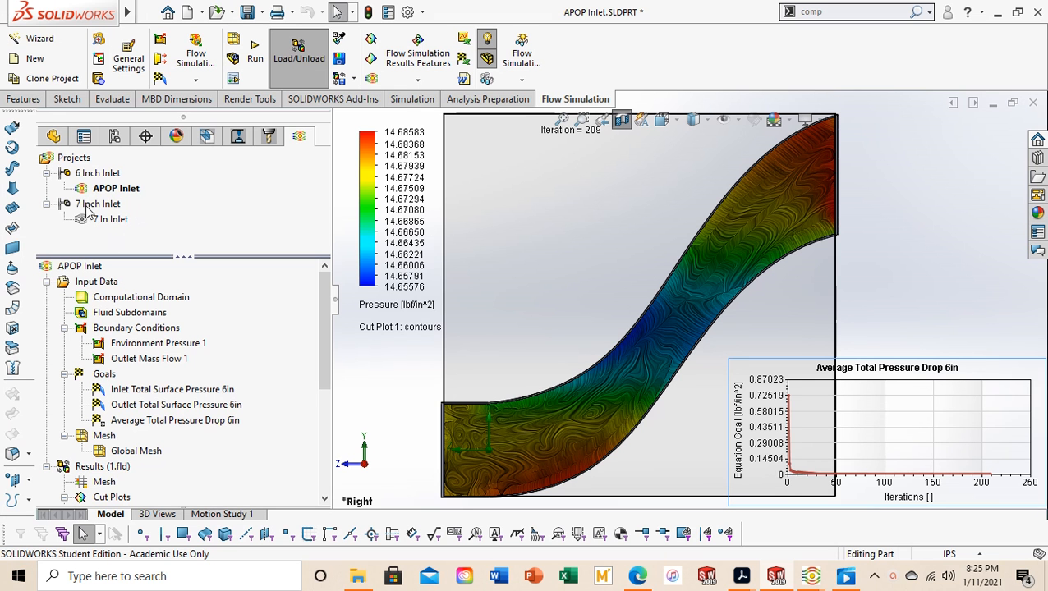
- Review the cut and goal plot results of the 7 In Inlet project and of APOP Inlet, leaving APOP Inlet active
{"action": "double_click", "coordinate": [111, 219]}
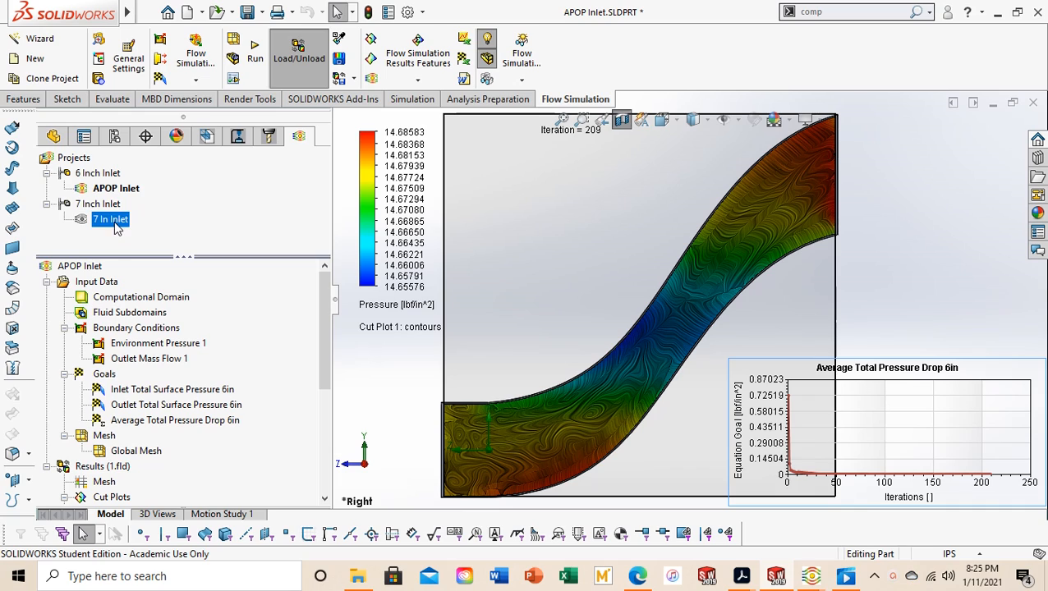
{"action": "scroll", "coordinate": [180, 379], "scroll_direction": "down", "scroll_amount": 5}
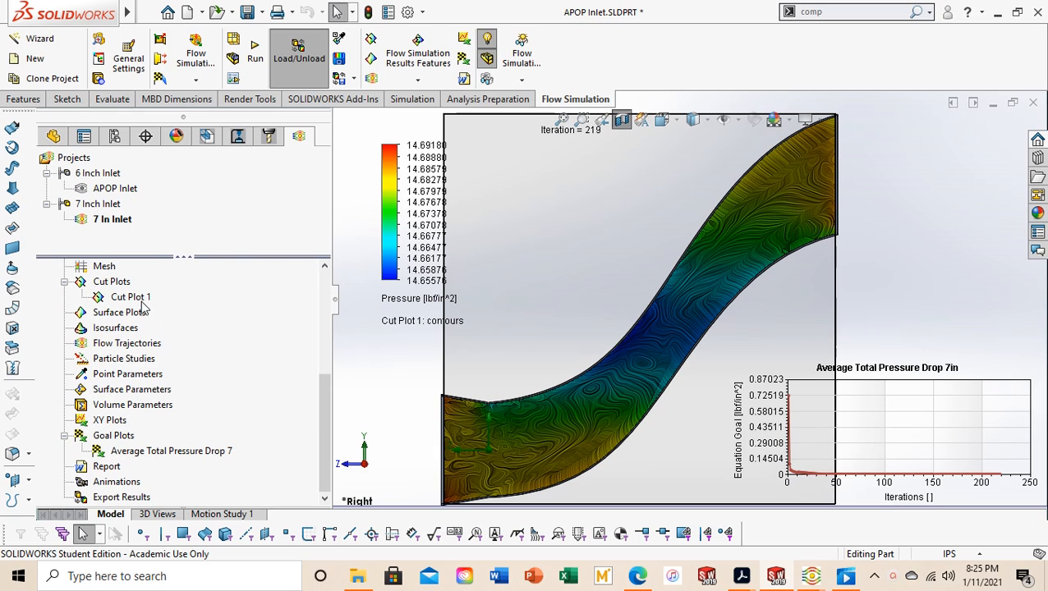
{"action": "double_click", "coordinate": [119, 189]}
{"action": "scroll", "coordinate": [172, 386], "scroll_direction": "down", "scroll_amount": 4}
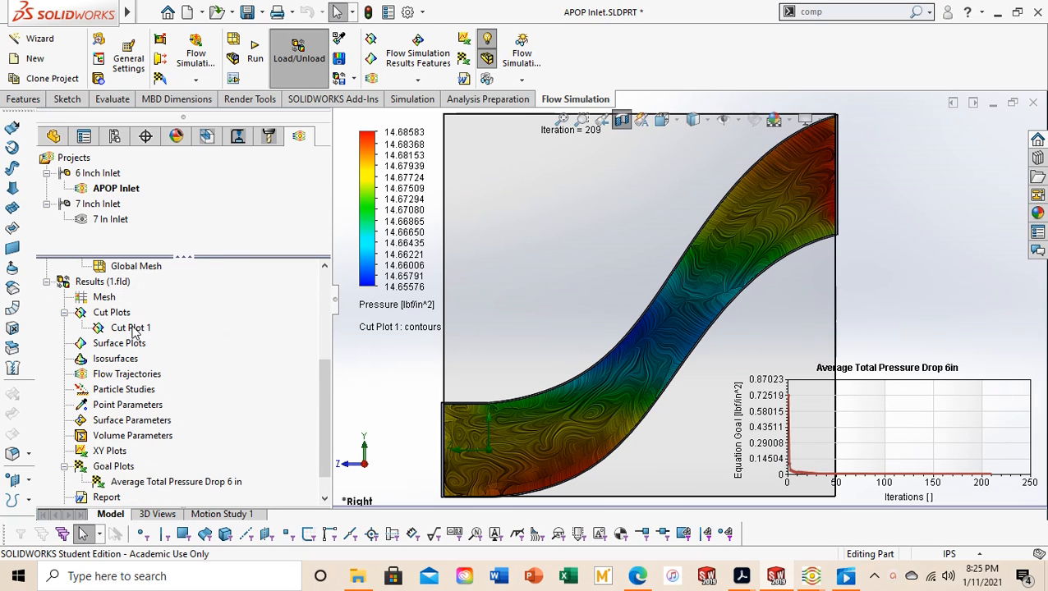
{"action": "scroll", "coordinate": [164, 461], "scroll_direction": "down", "scroll_amount": 1}
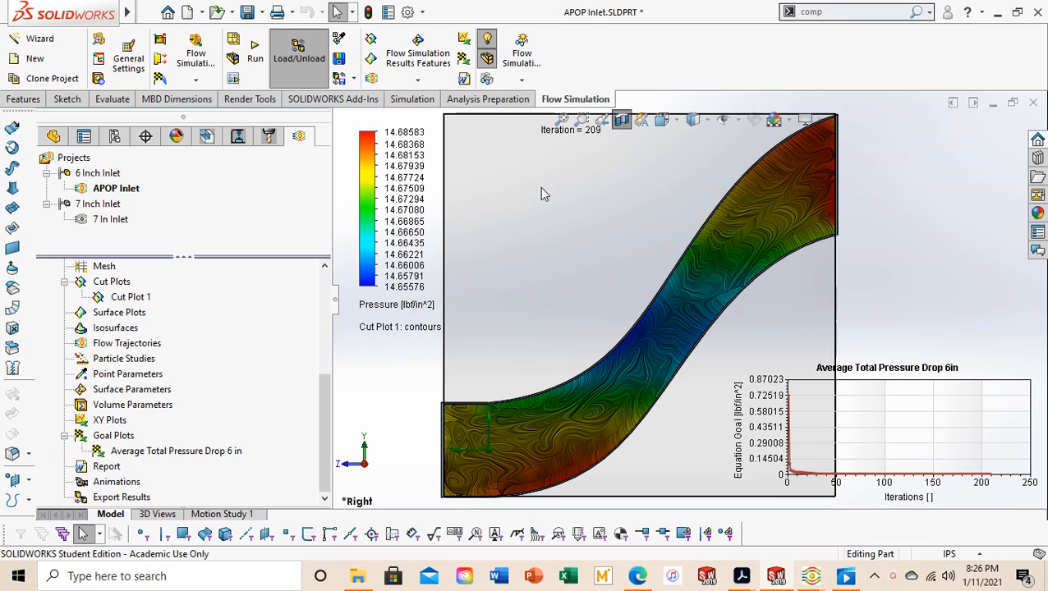
- Find the Compare command by searching for "com", start it and enlarge its definition area
{"action": "left_click", "coordinate": [824, 13]}
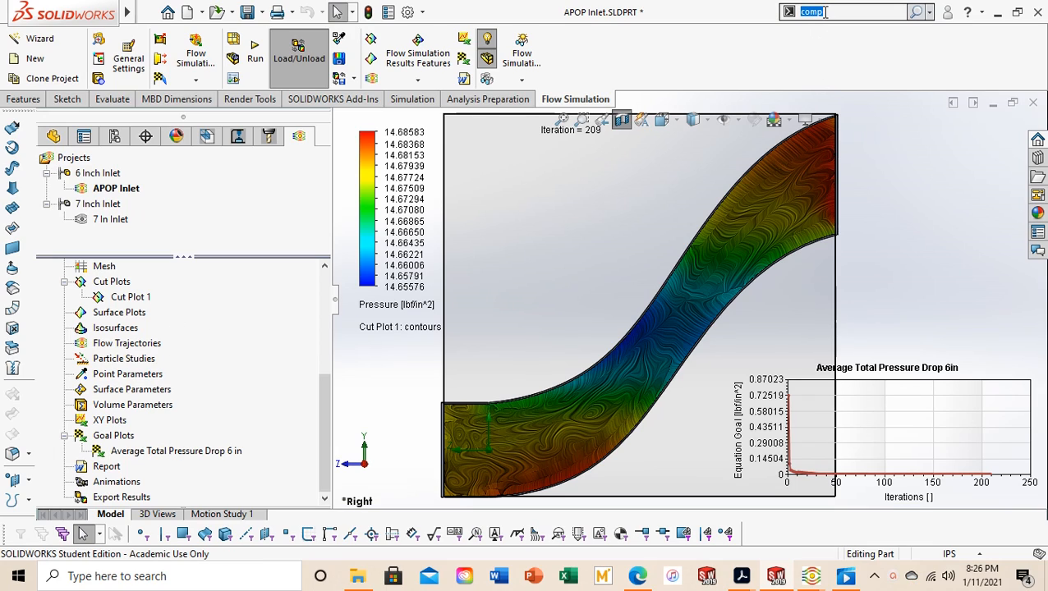
{"action": "type", "text": "com"}
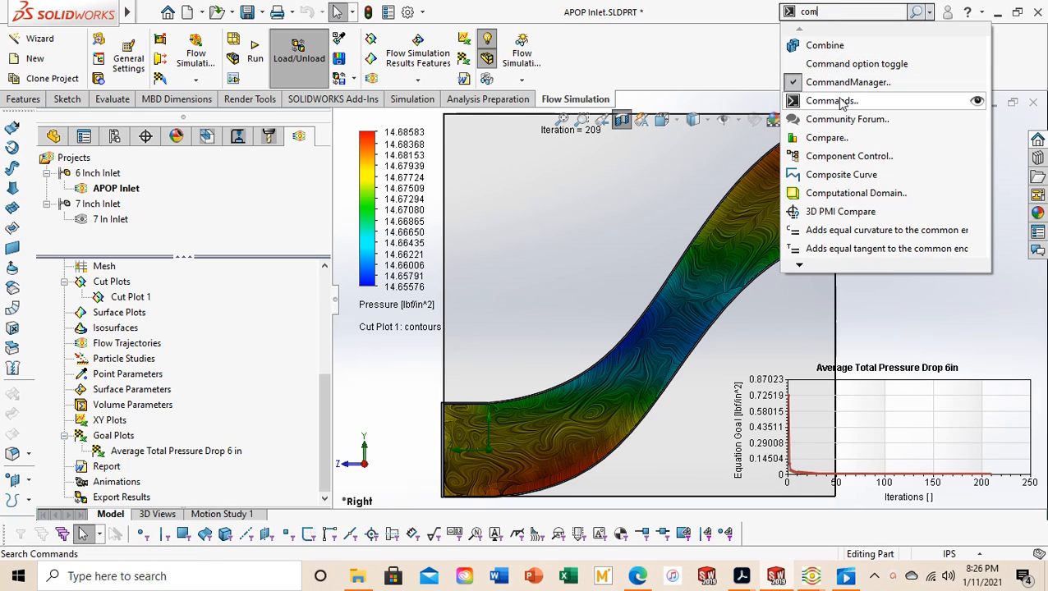
{"action": "left_click", "coordinate": [960, 138]}
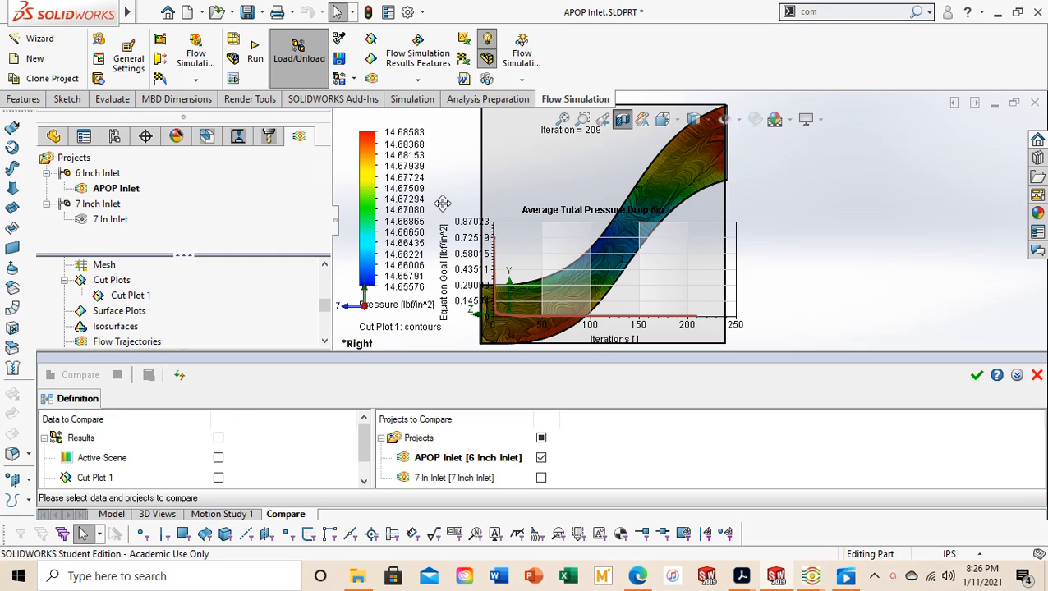
{"action": "left_click_drag", "start_coordinate": [403, 355], "coordinate": [410, 285]}
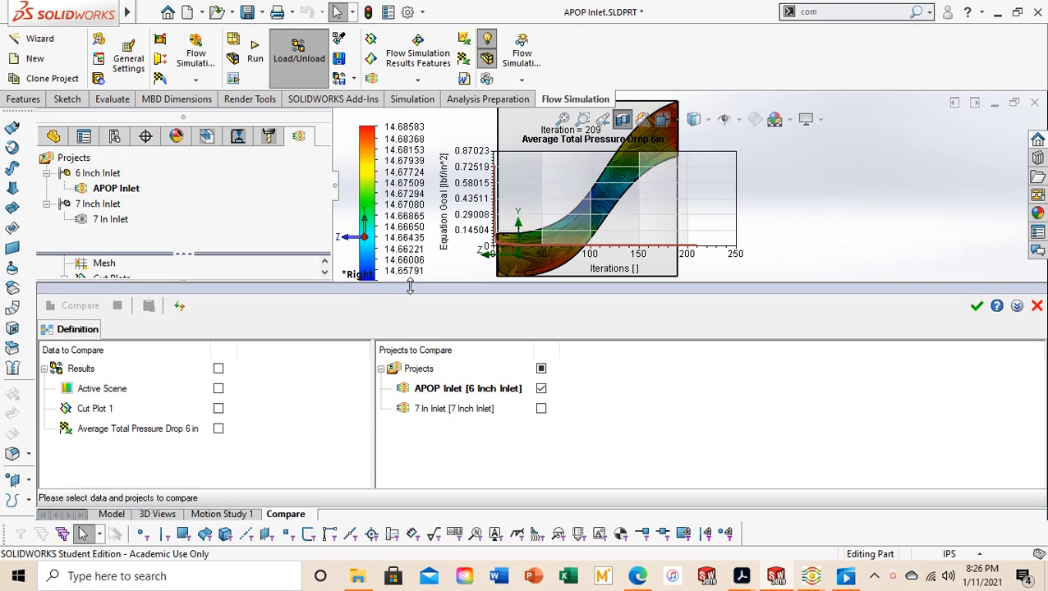
- Select Cut Plot 1 and Average Total Pressure Drop 6 in as comparison data for both the APOP Inlet and 7 In Inlet projects
{"action": "left_click", "coordinate": [219, 409]}
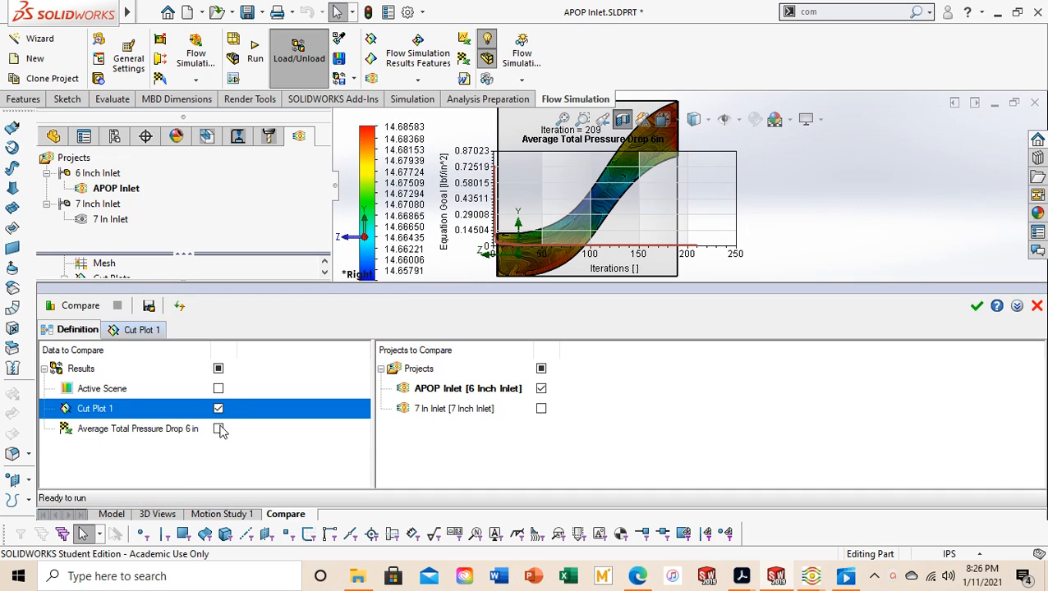
{"action": "left_click", "coordinate": [219, 428]}
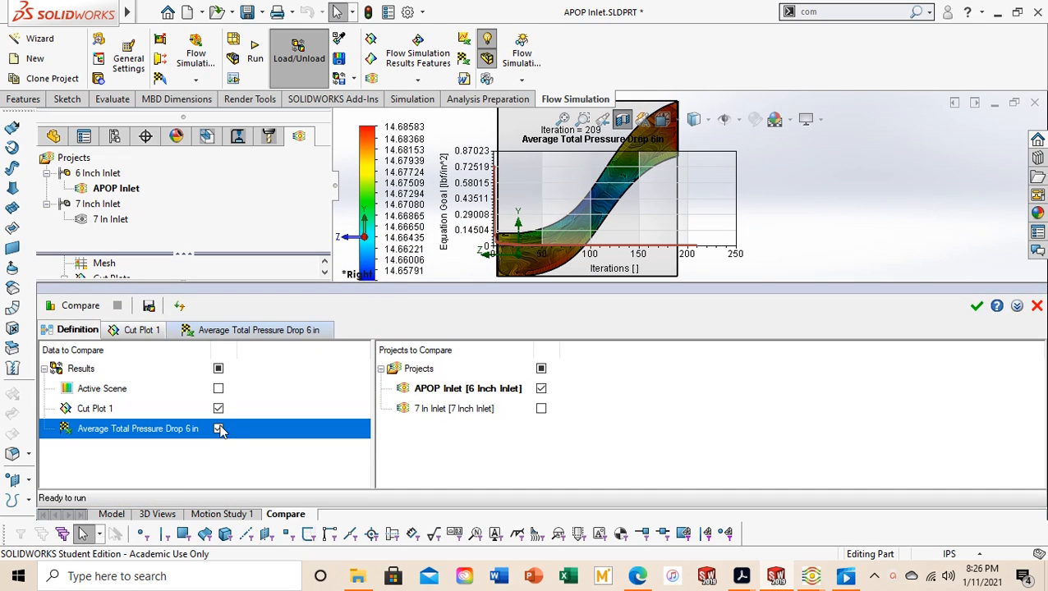
{"action": "left_click", "coordinate": [542, 368]}
{"action": "left_click", "coordinate": [541, 369]}
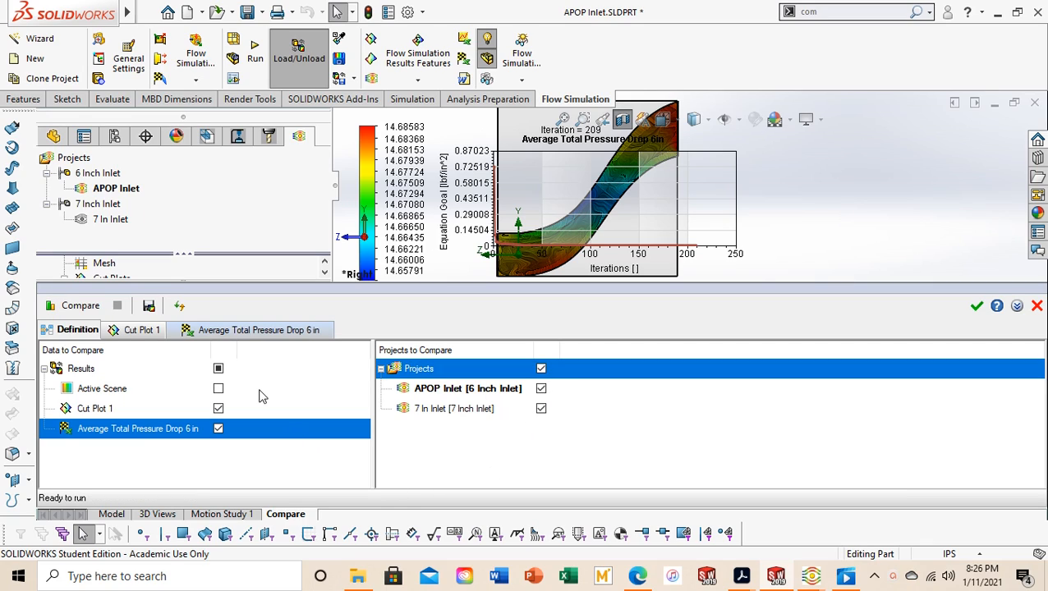
- Run the comparison and display the Cut Plot 1 images of both projects
{"action": "left_click", "coordinate": [73, 305]}
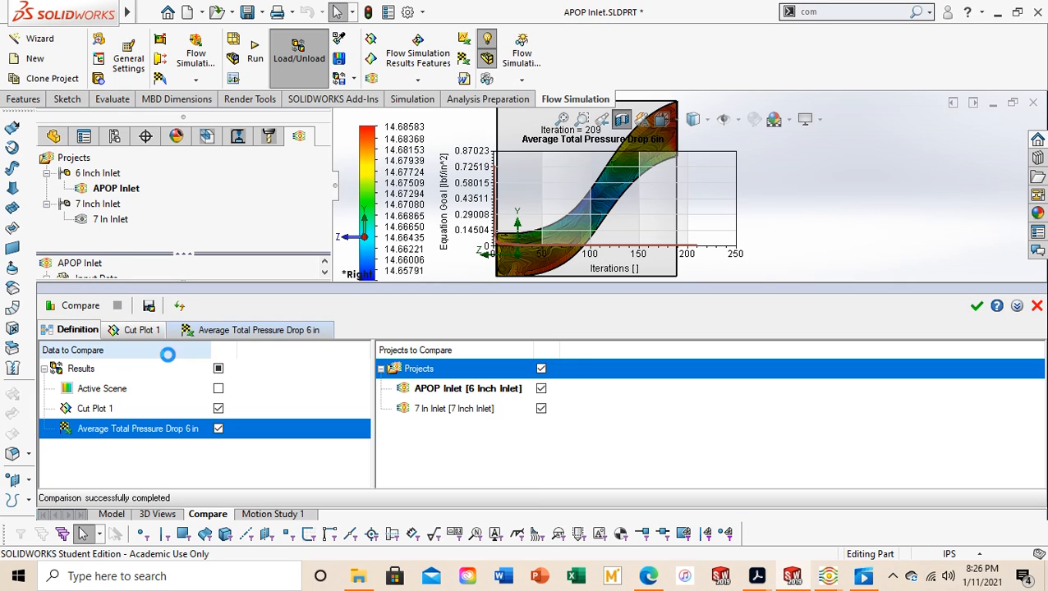
{"action": "left_click_drag", "start_coordinate": [366, 295], "coordinate": [366, 324]}
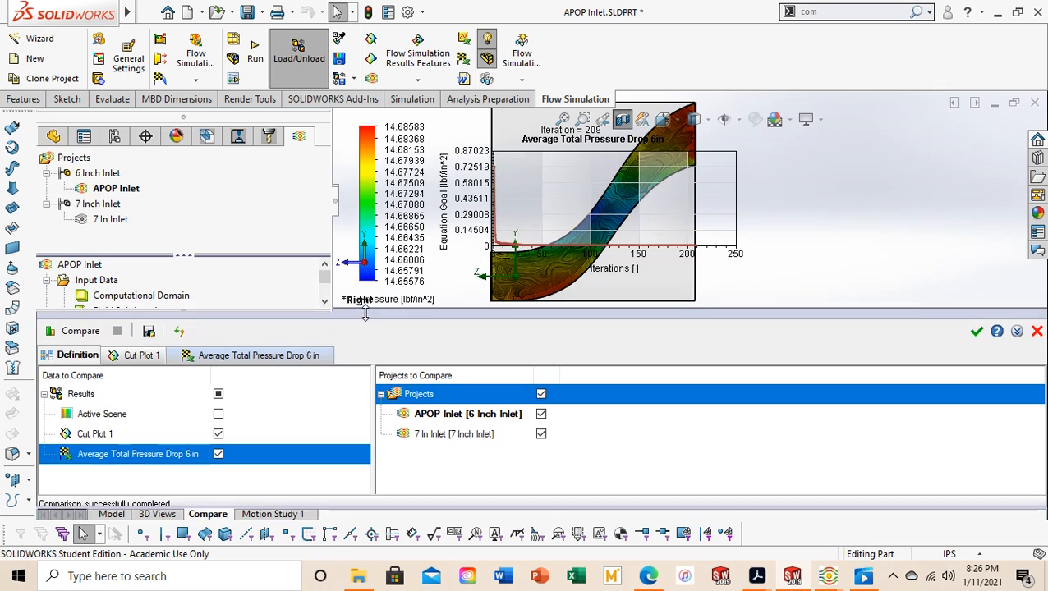
{"action": "left_click", "coordinate": [134, 358]}
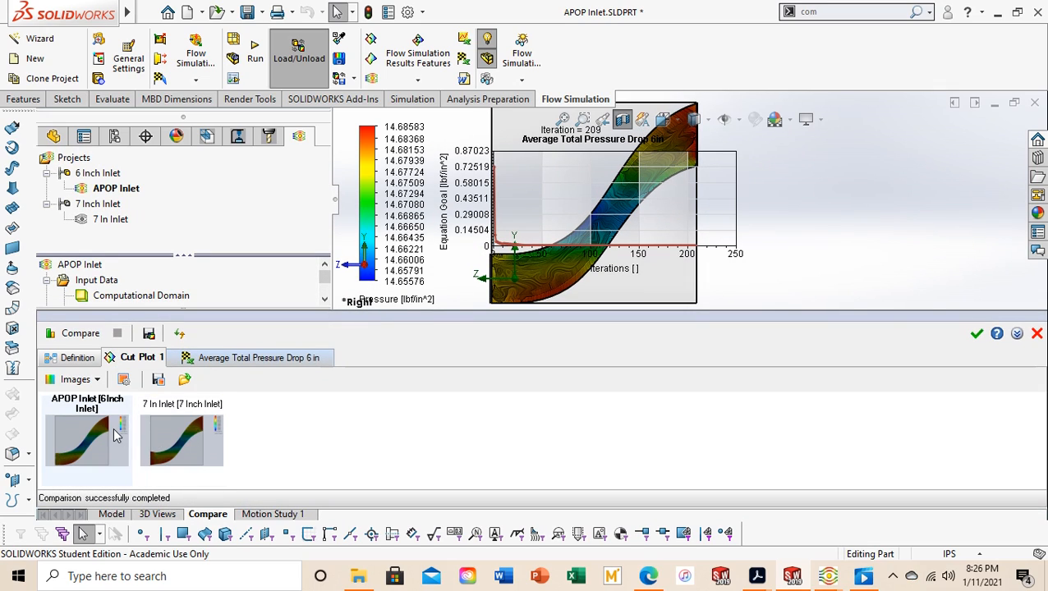
- Review the Average Total Pressure Drop 6 in comparison, toggling its reference project and highlighting options and trying the Averaged Value display
{"action": "left_click", "coordinate": [218, 359]}
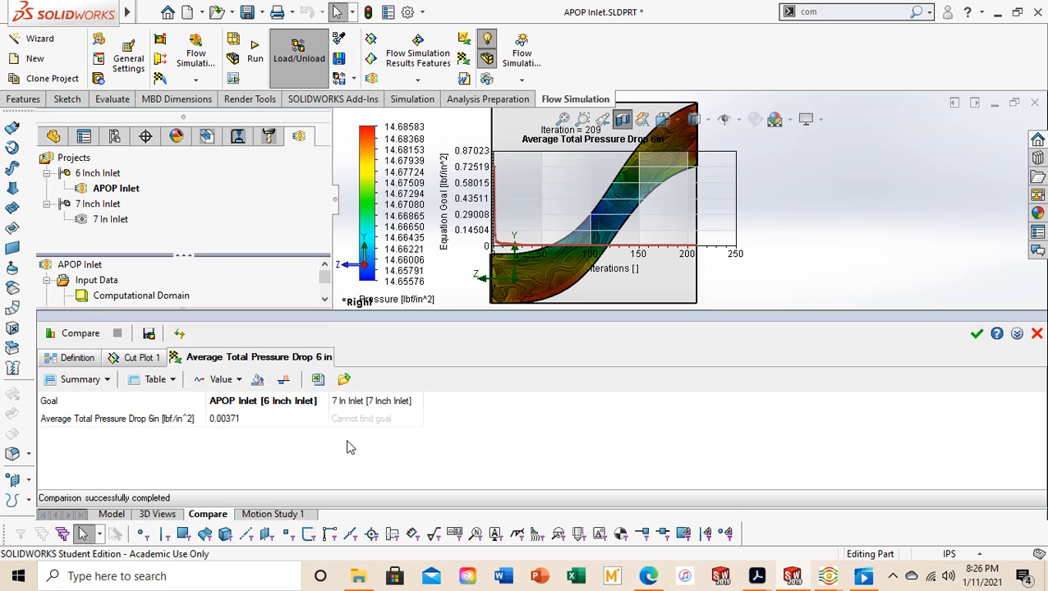
{"action": "left_click", "coordinate": [280, 382]}
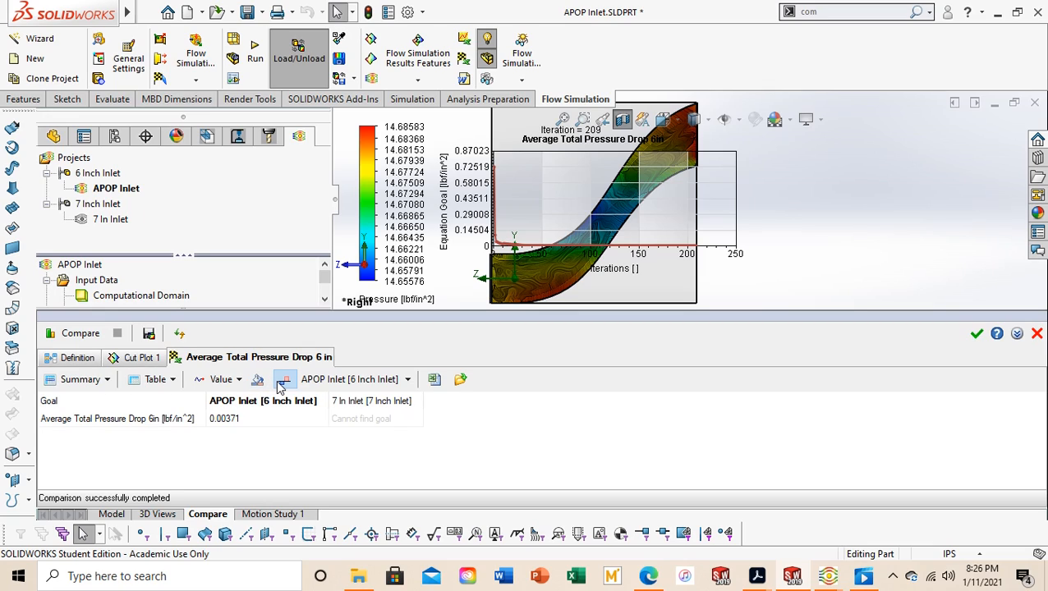
{"action": "left_click", "coordinate": [280, 382]}
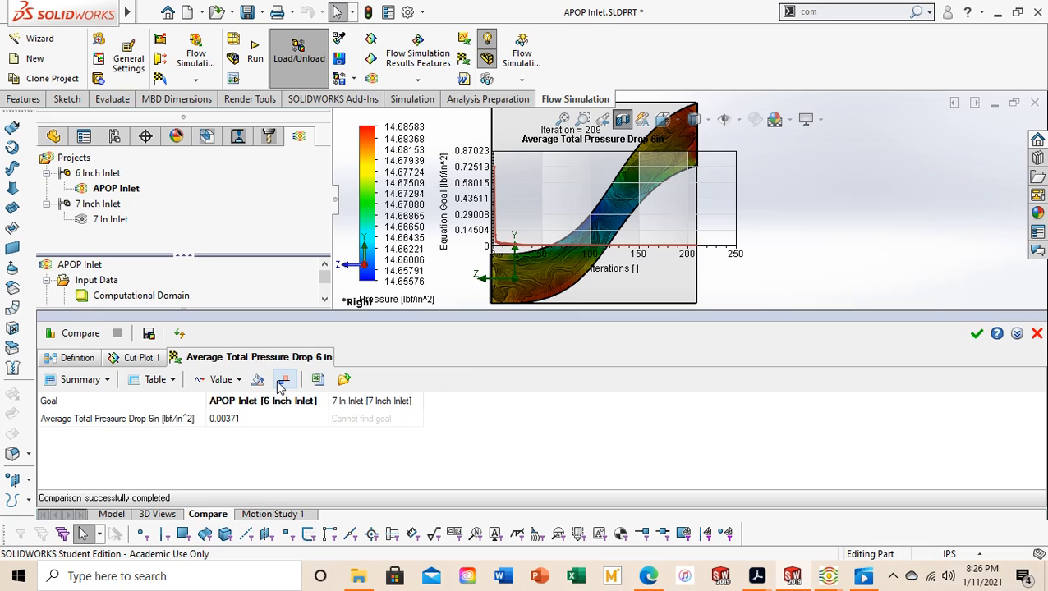
{"action": "left_click", "coordinate": [263, 382]}
{"action": "left_click", "coordinate": [229, 384]}
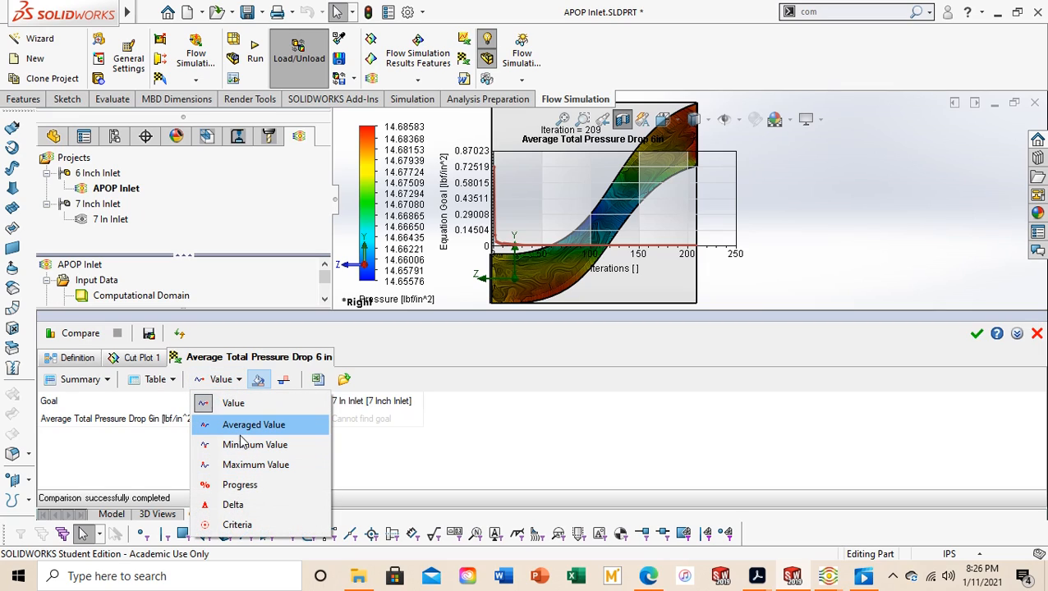
{"action": "left_click", "coordinate": [238, 428]}
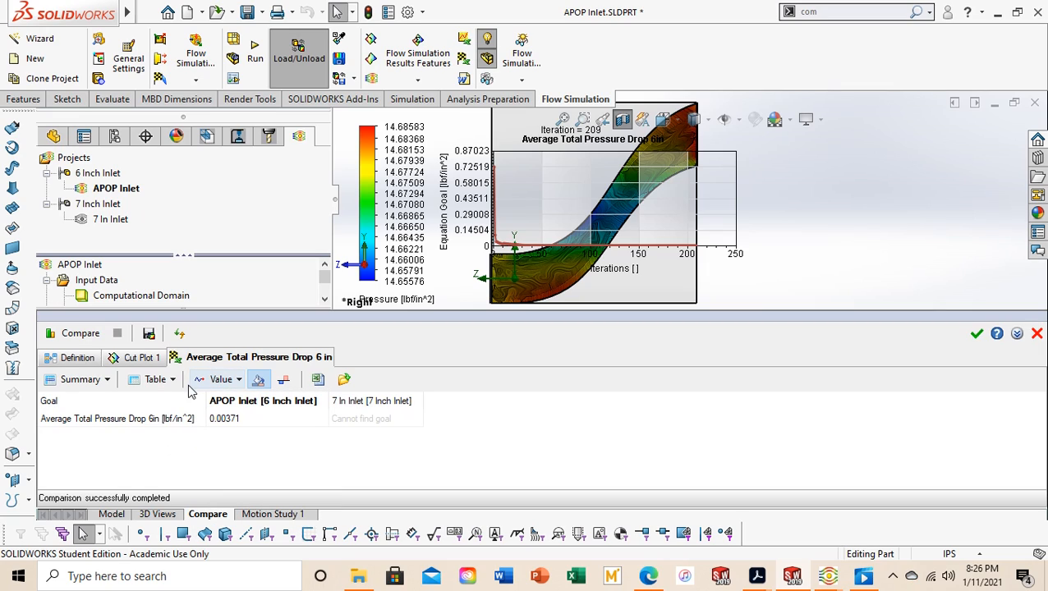
- View the summarized pressure drop comparison as a chart and switch it back to a table
{"action": "left_click", "coordinate": [105, 380]}
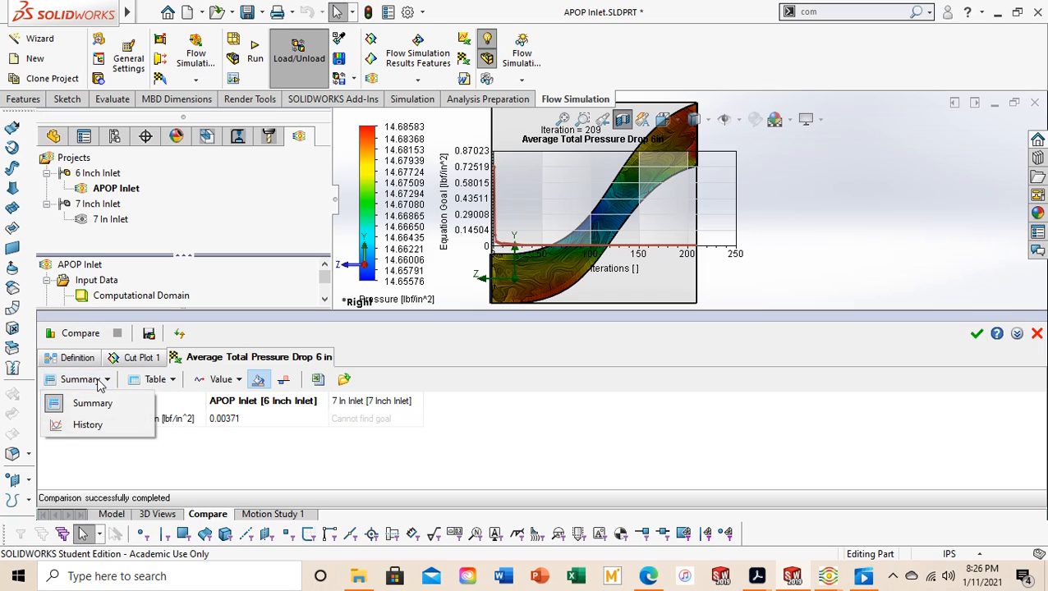
{"action": "left_click", "coordinate": [141, 383]}
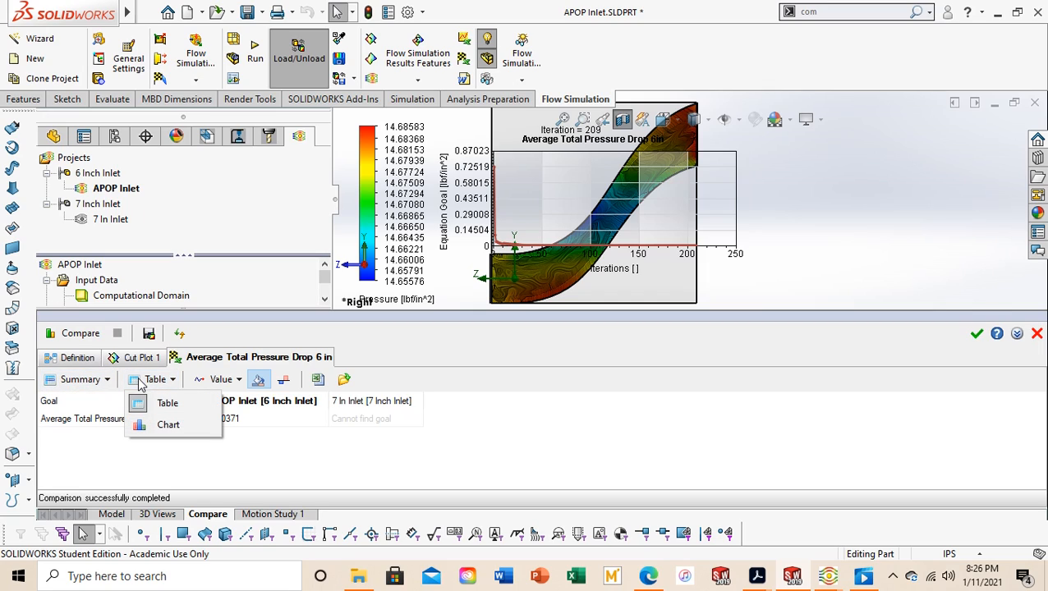
{"action": "left_click", "coordinate": [157, 425]}
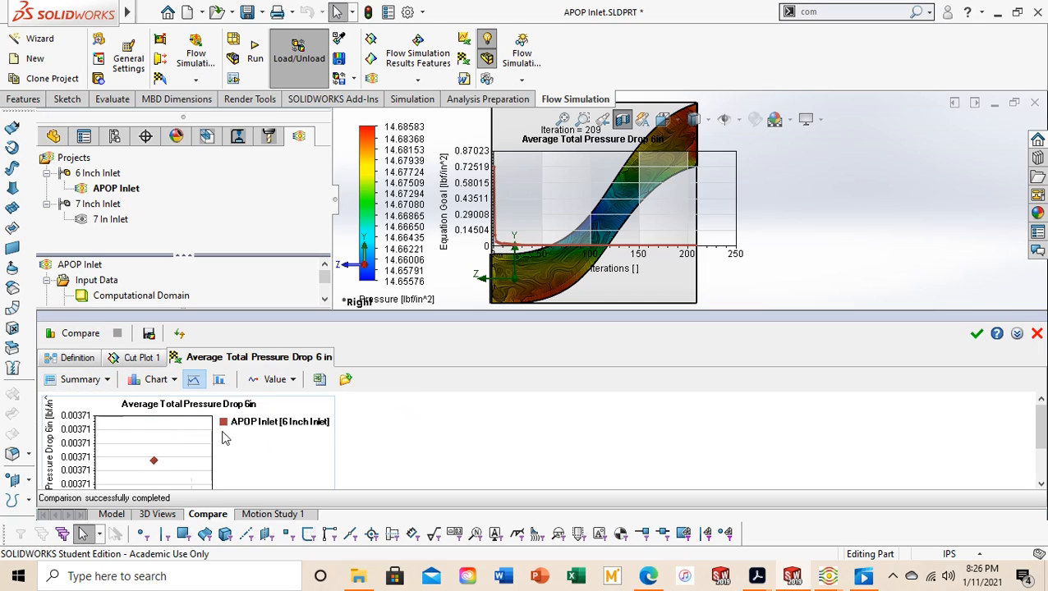
{"action": "left_click", "coordinate": [156, 380]}
{"action": "left_click", "coordinate": [158, 402]}
- Recheck the Cut Plot 1 comparison images and the comparison definition, and close the comparison
{"action": "left_click", "coordinate": [137, 357]}
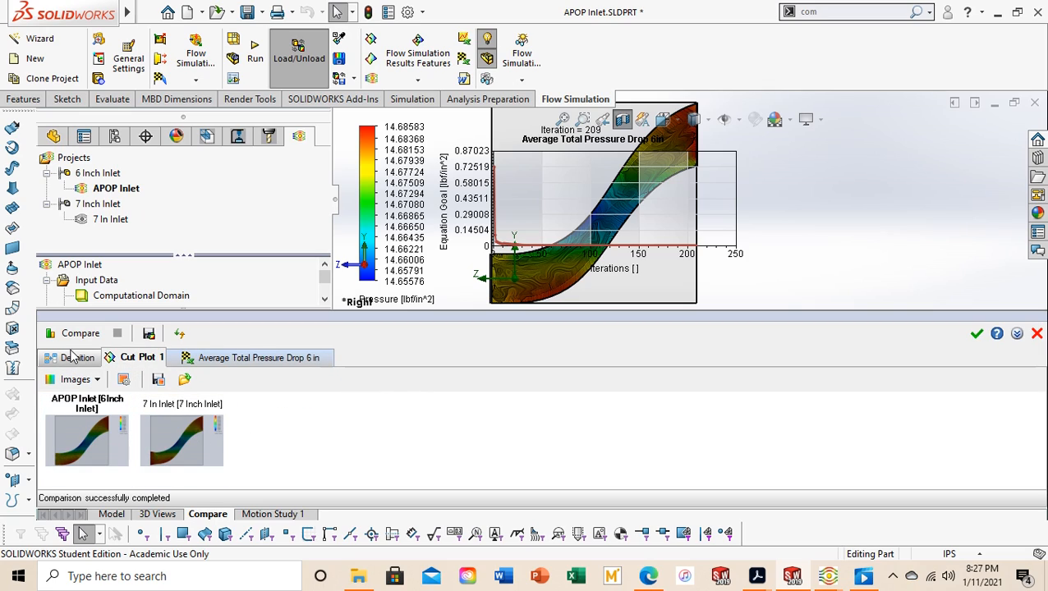
{"action": "left_click", "coordinate": [72, 358]}
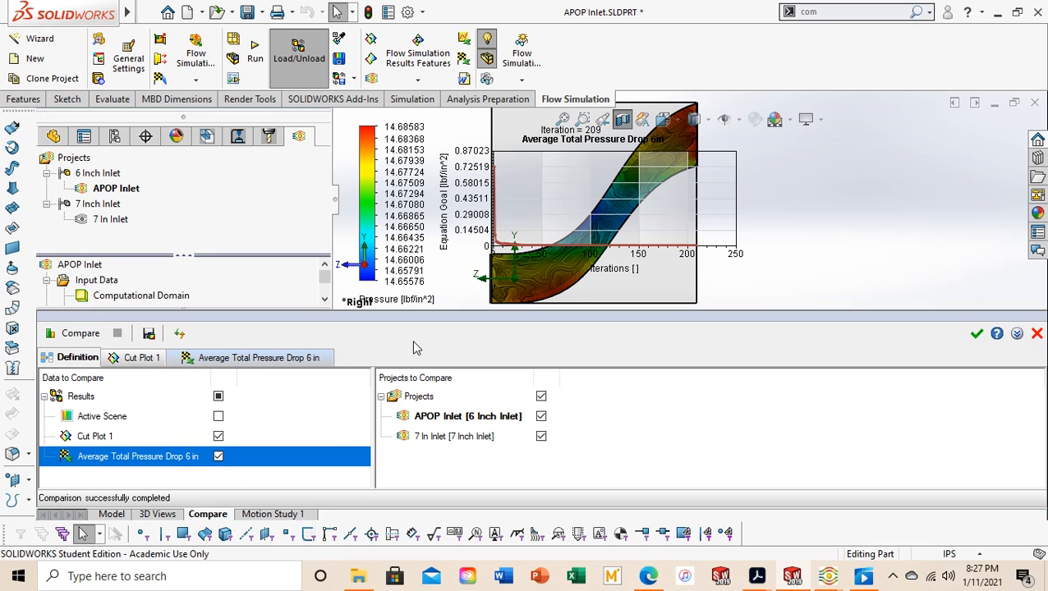
{"action": "left_click", "coordinate": [977, 334]}
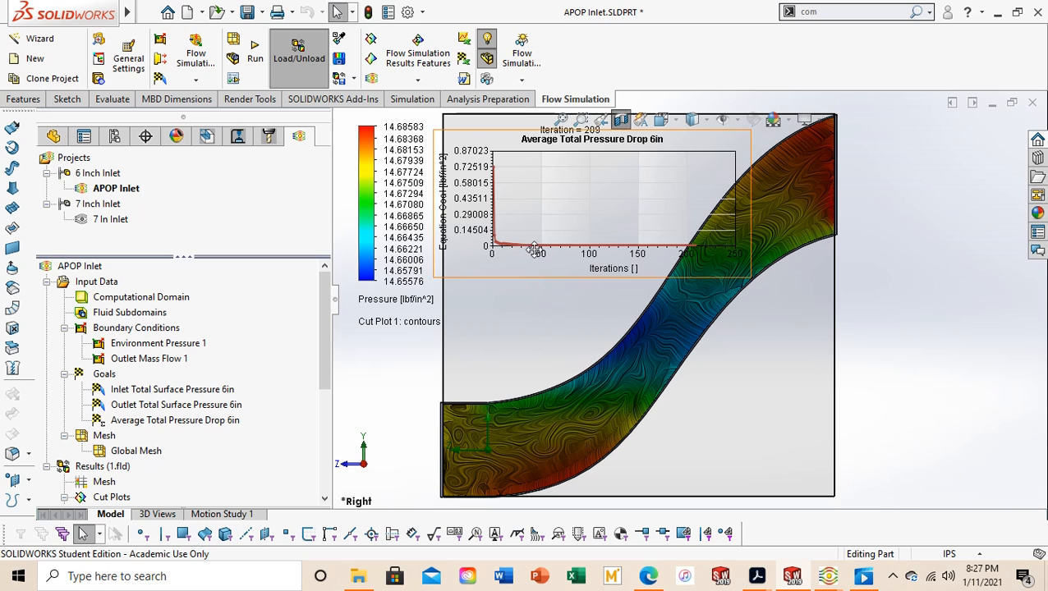
- Move the Average Total Pressure Drop 6in chart off the inlet's cut plot and inspect the pressure contours up close
{"action": "left_click_drag", "start_coordinate": [541, 266], "coordinate": [836, 493]}
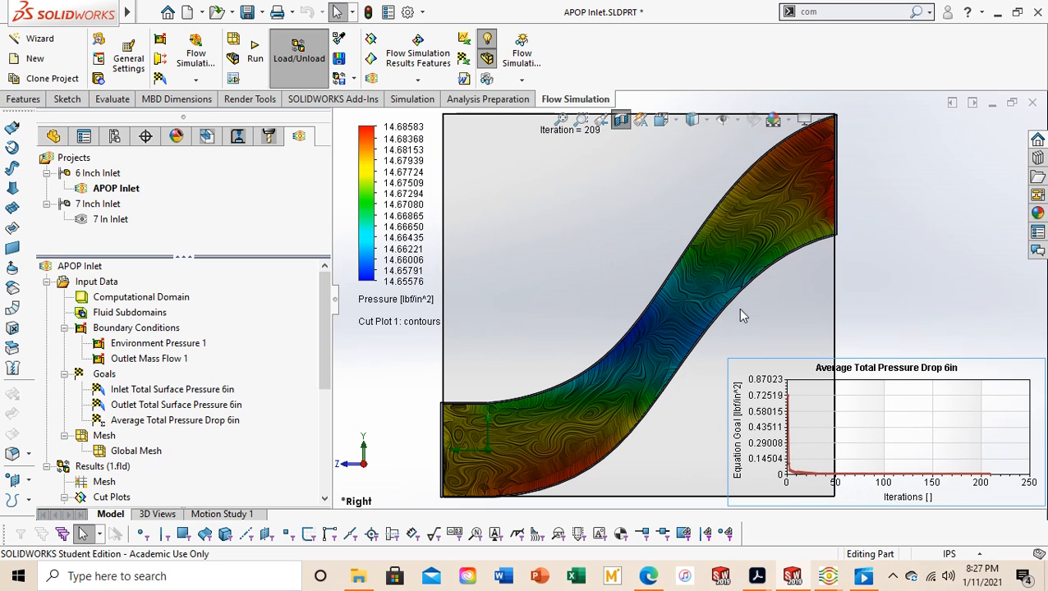
{"action": "scroll", "coordinate": [649, 377], "scroll_direction": "down", "scroll_amount": 5}
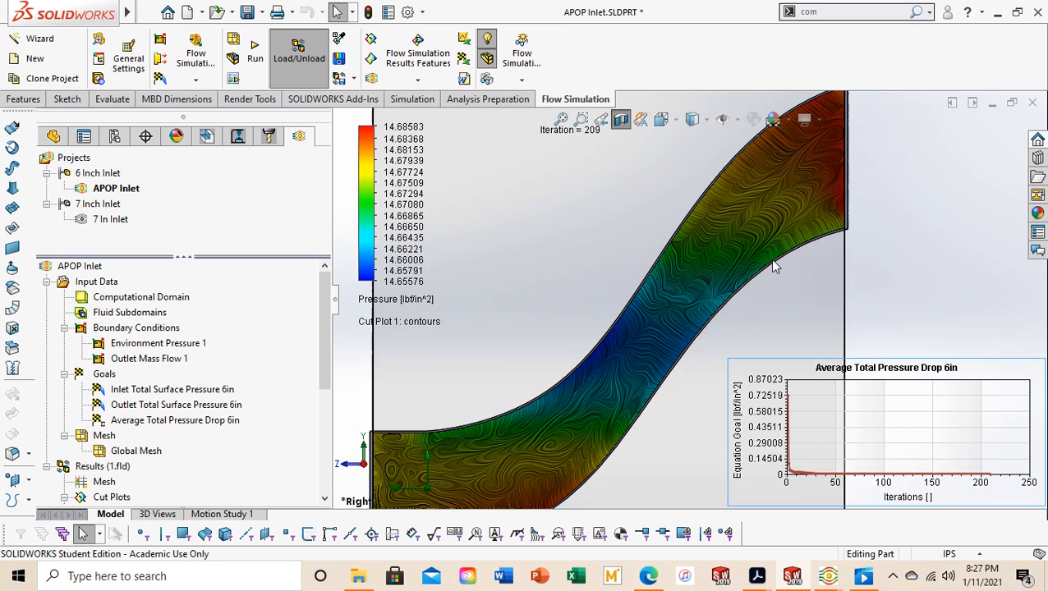
{"action": "scroll", "coordinate": [662, 366], "scroll_direction": "down", "scroll_amount": 3}
{"action": "scroll", "coordinate": [671, 355], "scroll_direction": "up", "scroll_amount": 8}
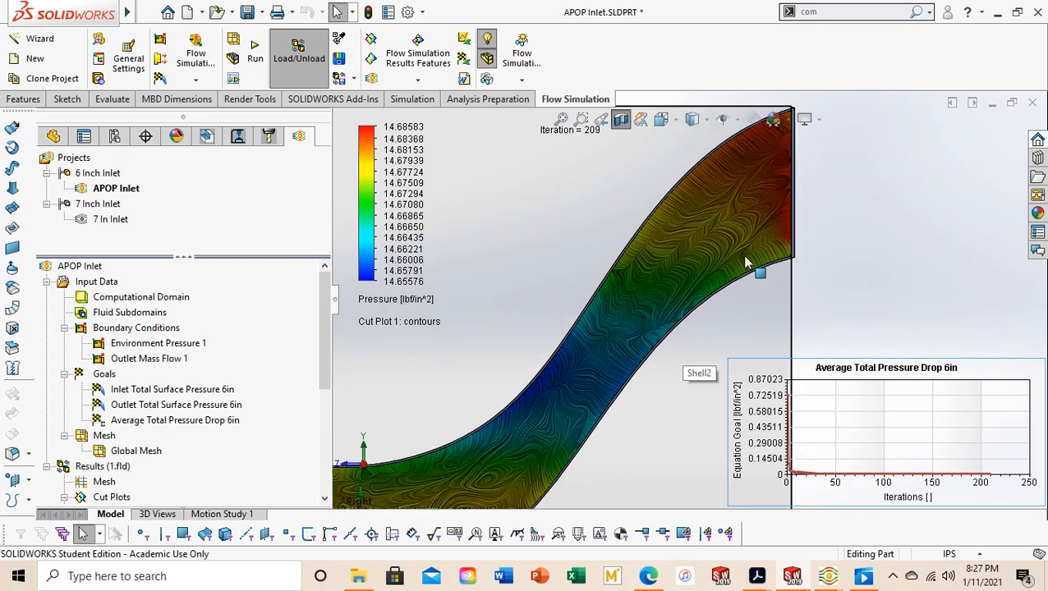
{"action": "scroll", "coordinate": [737, 222], "scroll_direction": "down", "scroll_amount": 2}
{"action": "scroll", "coordinate": [735, 221], "scroll_direction": "up", "scroll_amount": 4}
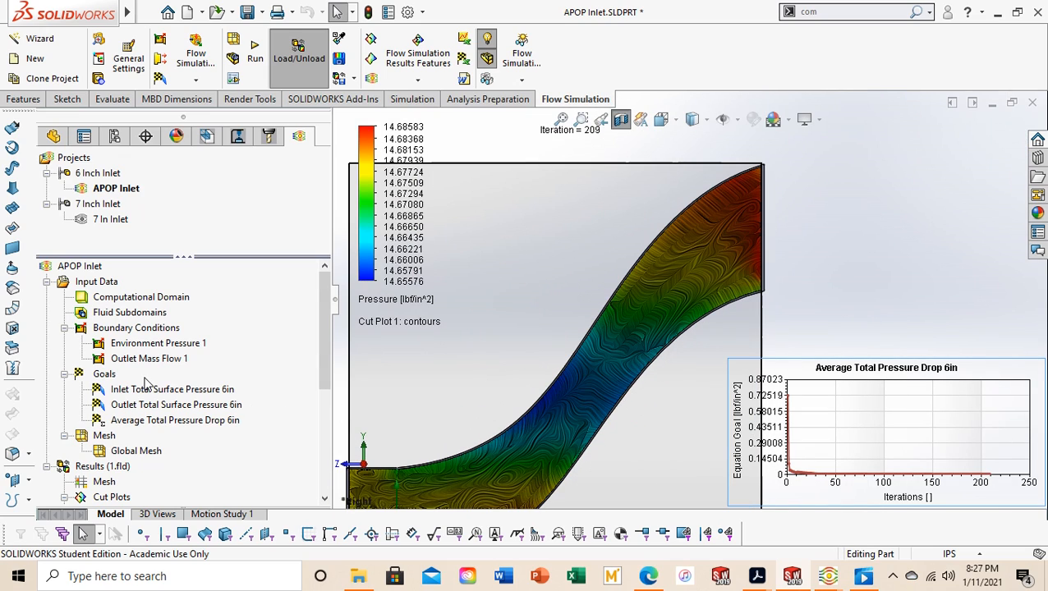
- Open the Average Total Pressure Drop 6 in goal plot's definition, show its summary table and close the table after viewing
{"action": "scroll", "coordinate": [137, 390], "scroll_direction": "down", "scroll_amount": 2}
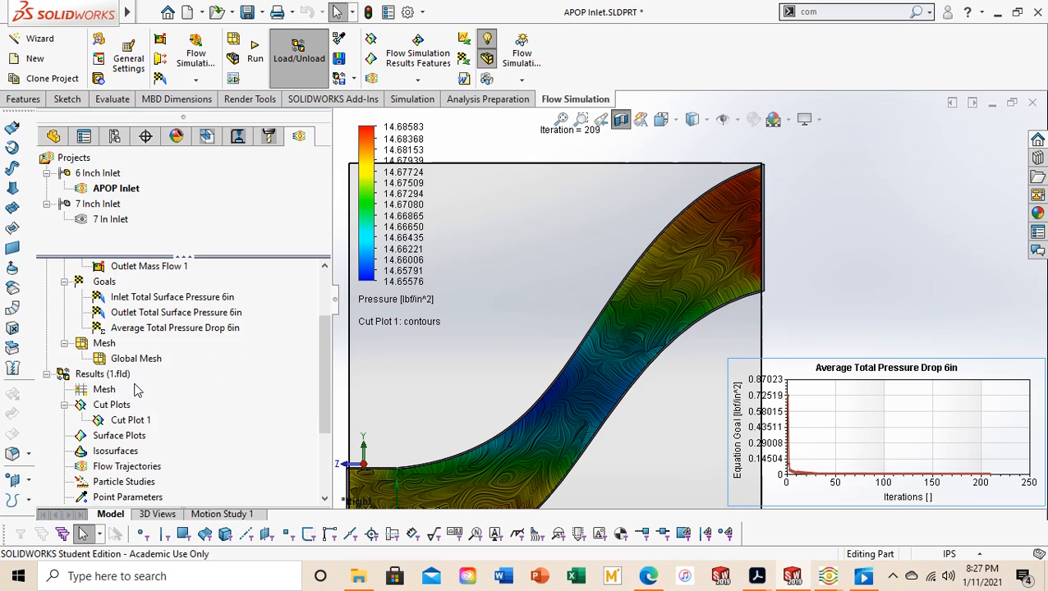
{"action": "scroll", "coordinate": [153, 424], "scroll_direction": "down", "scroll_amount": 3}
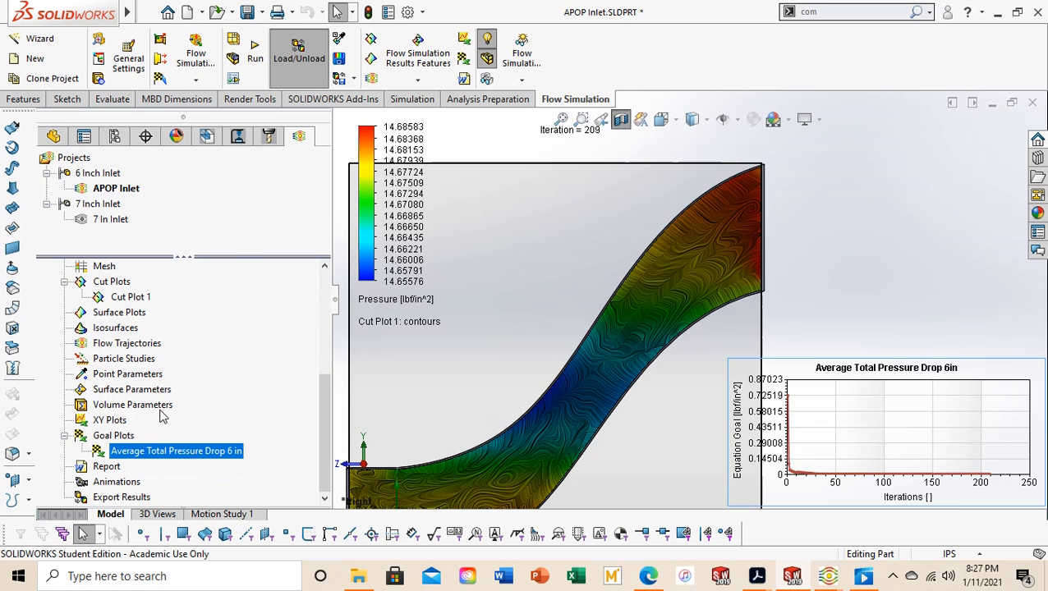
{"action": "left_click", "coordinate": [166, 453]}
{"action": "key", "text": "Return"}
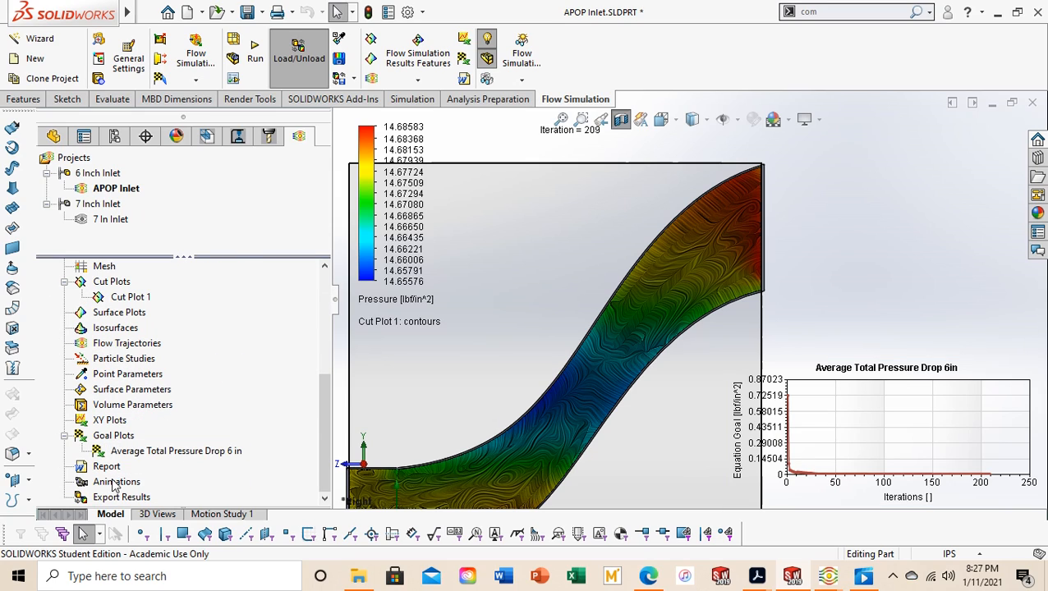
{"action": "right_click", "coordinate": [126, 456]}
{"action": "left_click", "coordinate": [185, 326]}
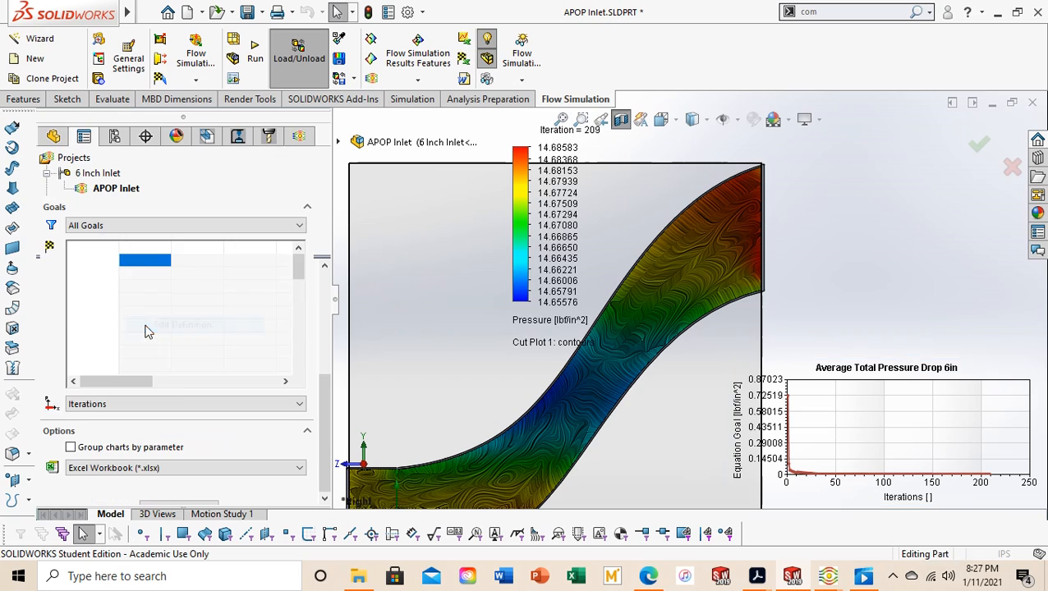
{"action": "scroll", "coordinate": [205, 460], "scroll_direction": "down", "scroll_amount": 2}
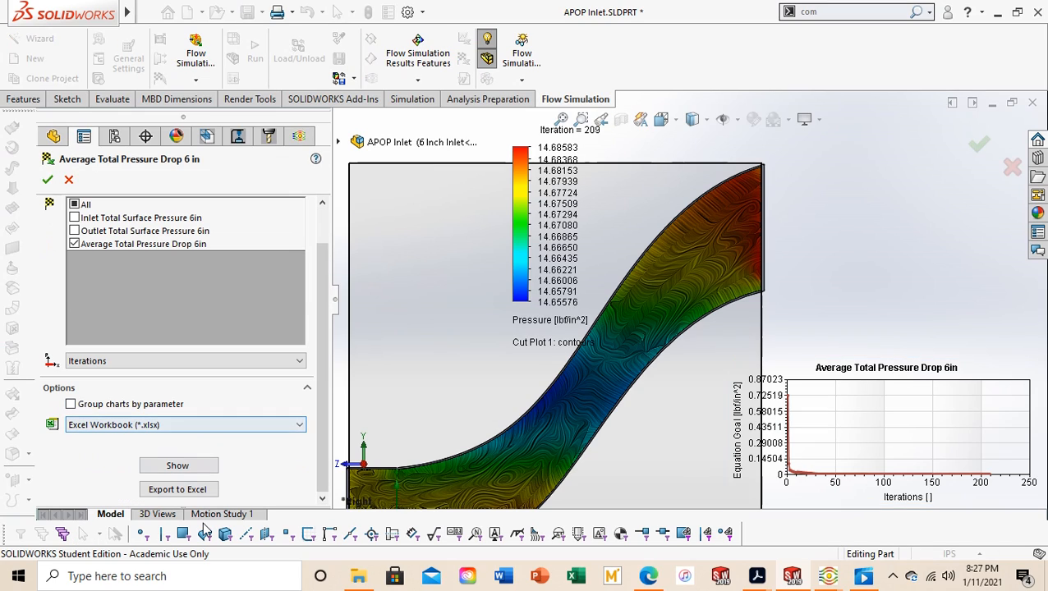
{"action": "left_click", "coordinate": [178, 466]}
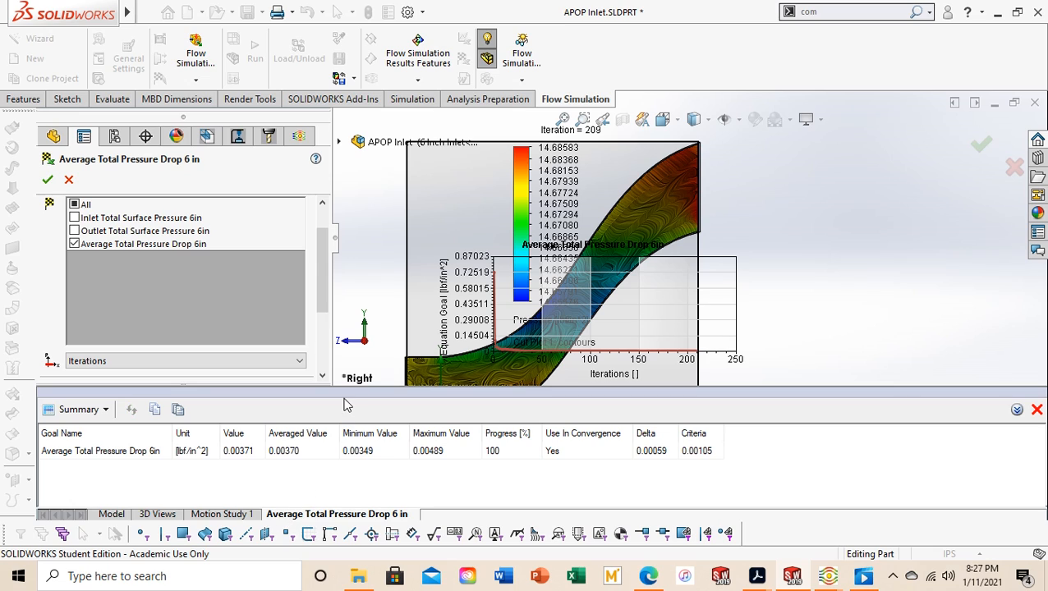
{"action": "mouse_move", "coordinate": [342, 394]}
{"action": "left_mouse_down"}
{"action": "mouse_move", "coordinate": [341, 423]}
{"action": "mouse_move", "coordinate": [339, 411]}
{"action": "left_mouse_up"}
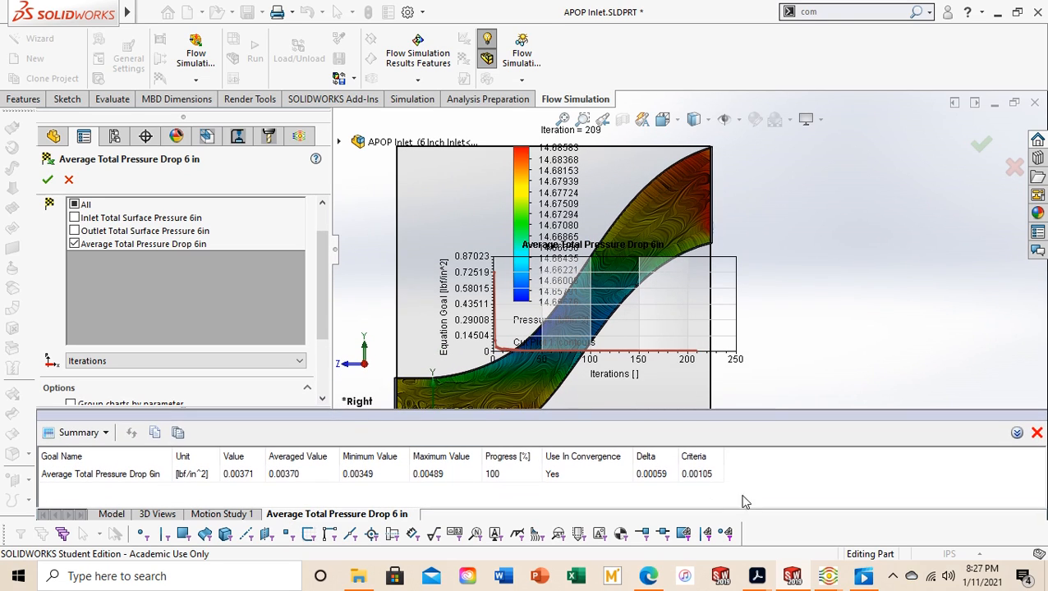
{"action": "left_click", "coordinate": [1036, 432]}
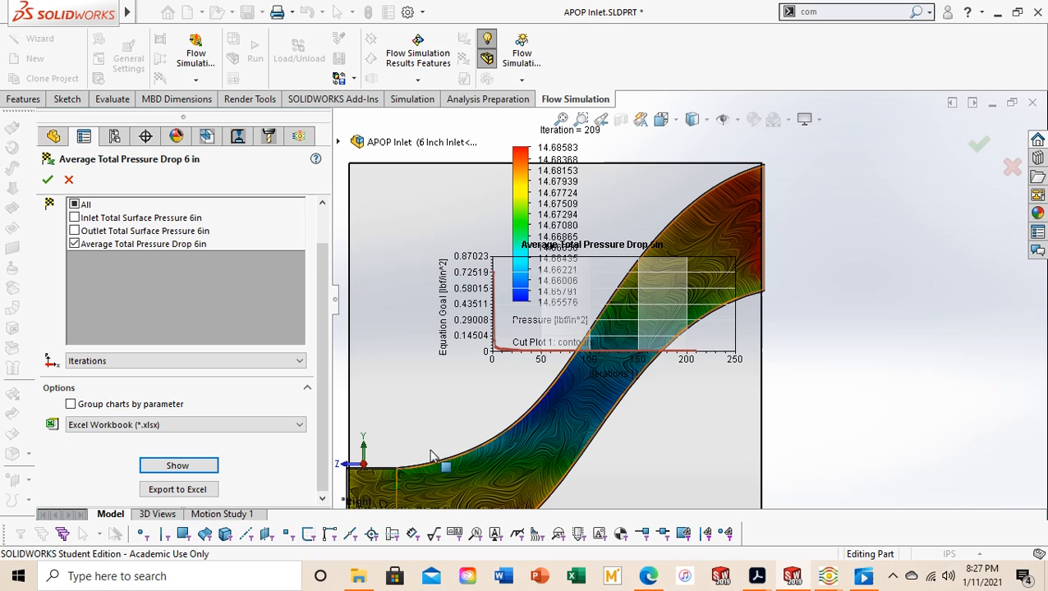
- Export the goal plot to an Excel workbook and review its Summary, Average Total Pressure Drop 6in and Plot Data sheets
{"action": "left_click", "coordinate": [202, 489]}
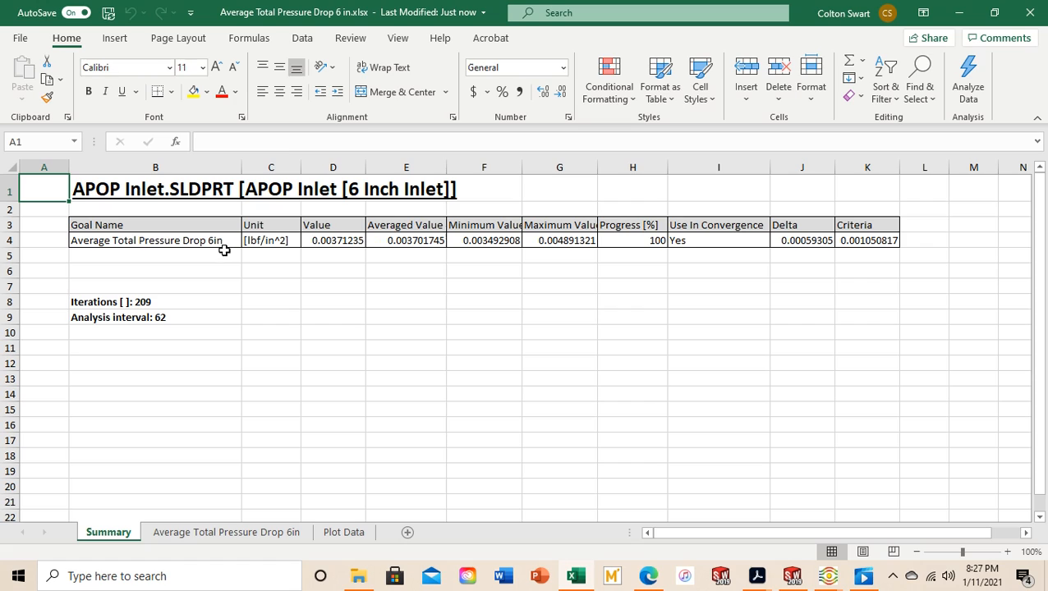
{"action": "left_click", "coordinate": [234, 532]}
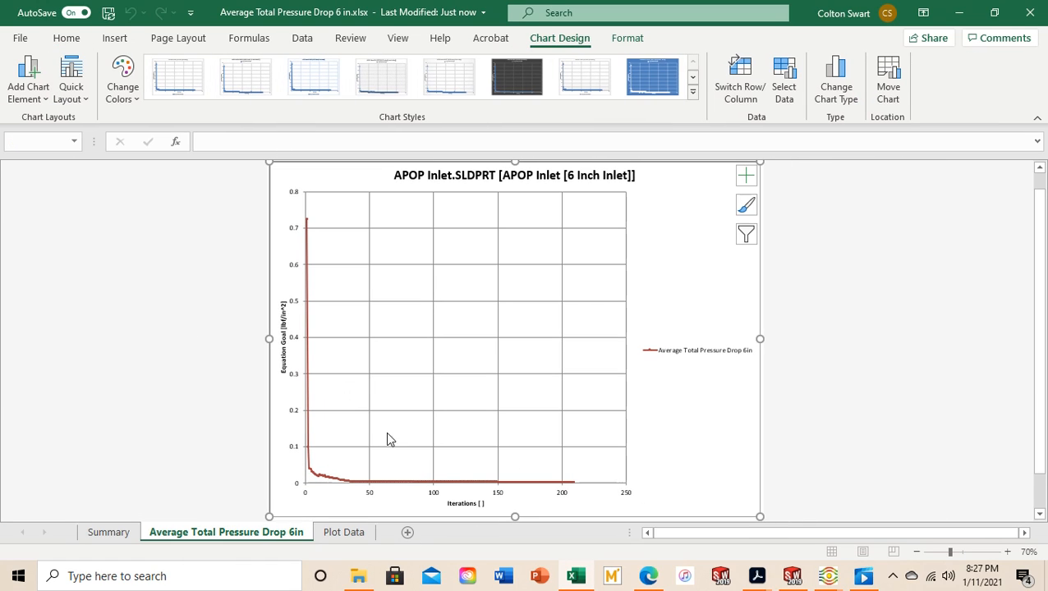
{"action": "left_click", "coordinate": [353, 533]}
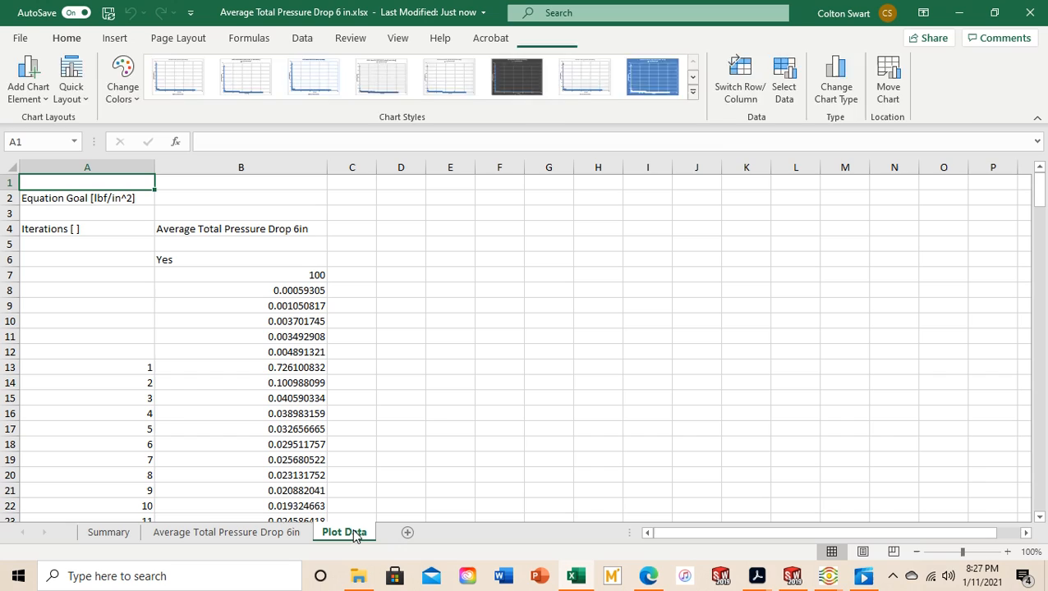
{"action": "left_click", "coordinate": [267, 533]}
{"action": "left_click", "coordinate": [113, 535]}
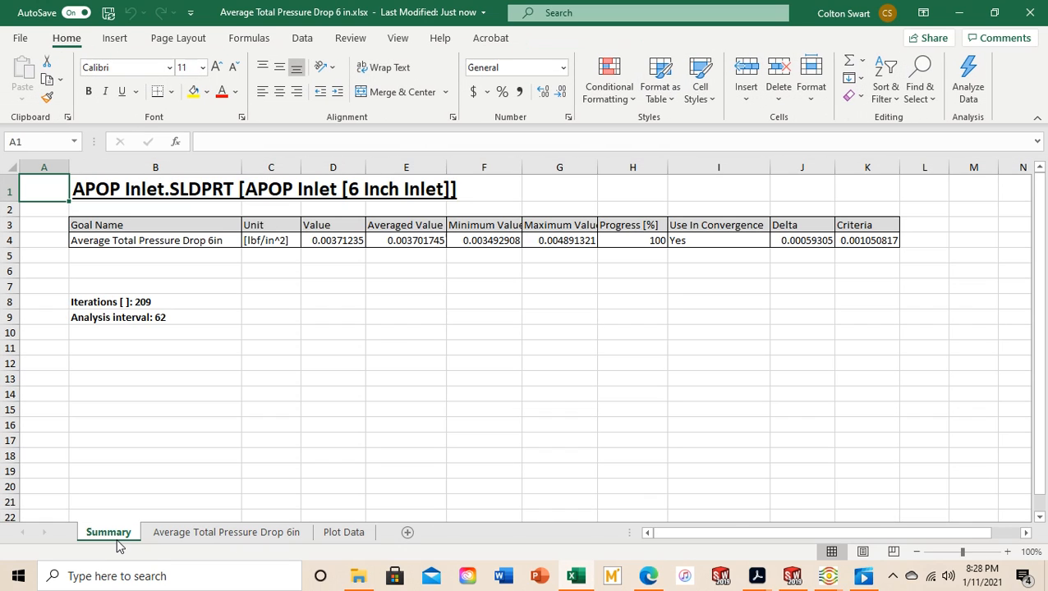
- Return to SOLIDWORKS, move the pressure drop chart and pressure legend clear of the cut plot, and accept the goal plot definition
{"action": "left_click", "coordinate": [721, 577]}
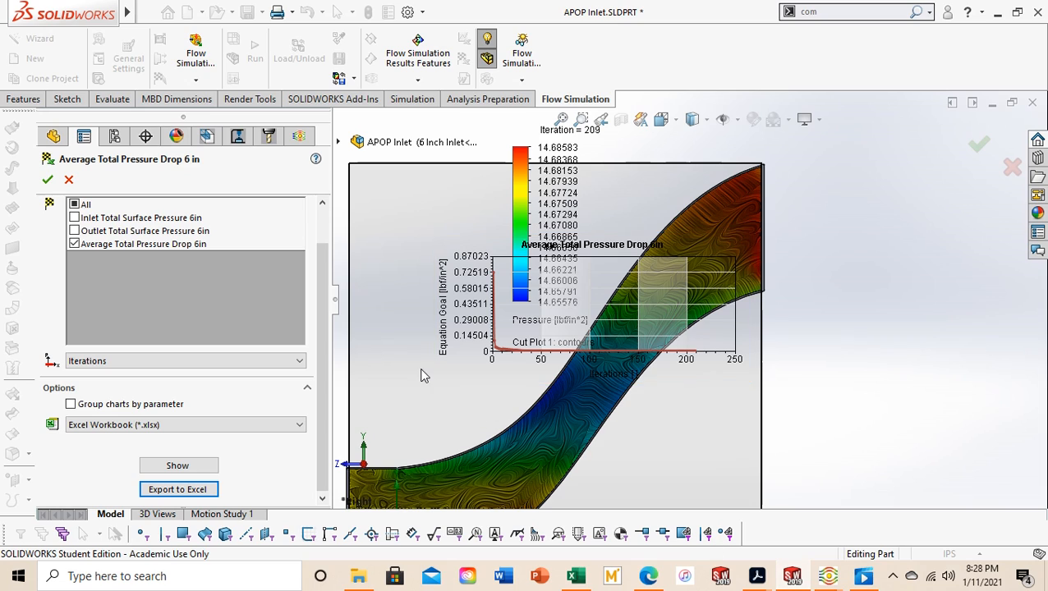
{"action": "left_click_drag", "start_coordinate": [663, 331], "coordinate": [1006, 439]}
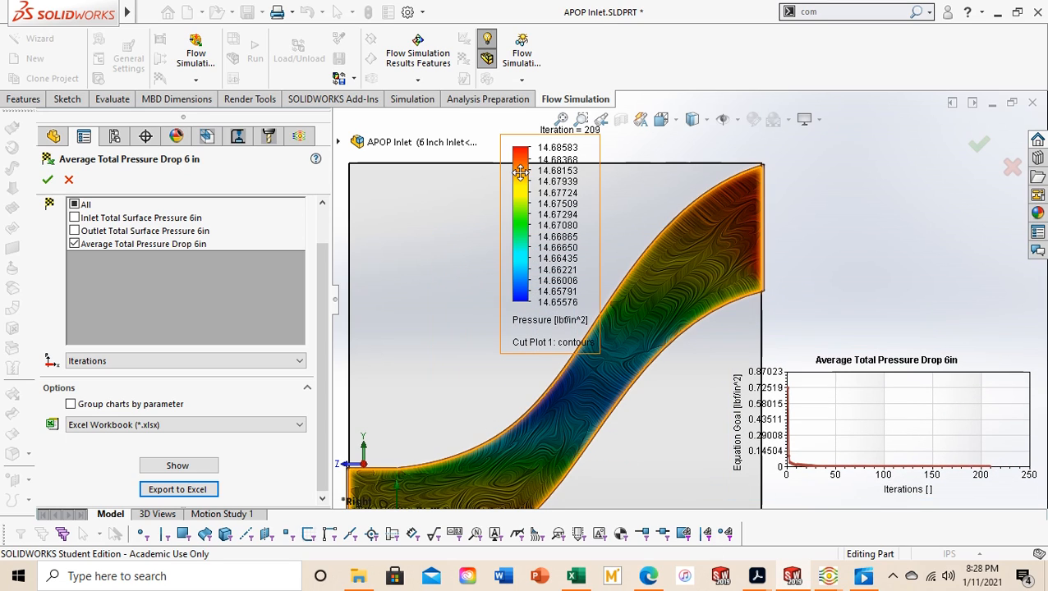
{"action": "left_click_drag", "start_coordinate": [522, 175], "coordinate": [807, 179]}
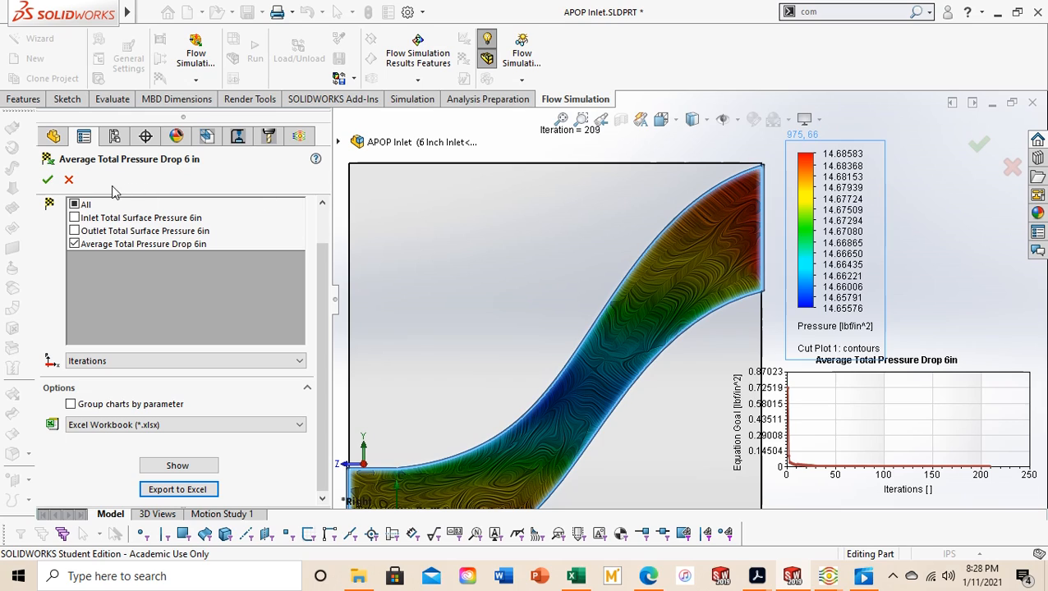
{"action": "left_click", "coordinate": [48, 181]}
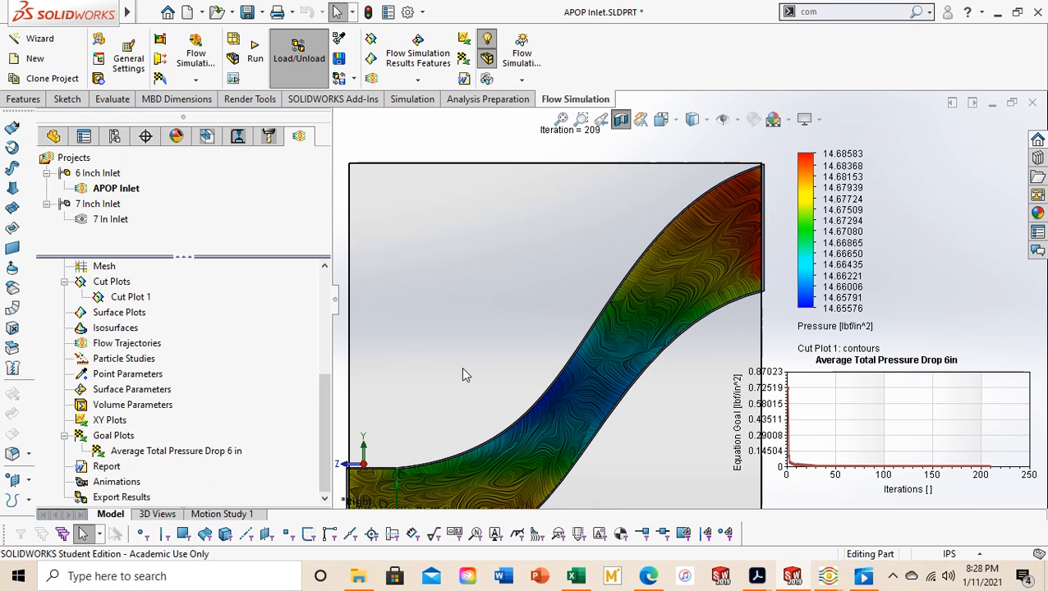
{"action": "scroll", "coordinate": [485, 381], "scroll_direction": "down", "scroll_amount": 1}
{"action": "scroll", "coordinate": [493, 427], "scroll_direction": "up", "scroll_amount": 2}
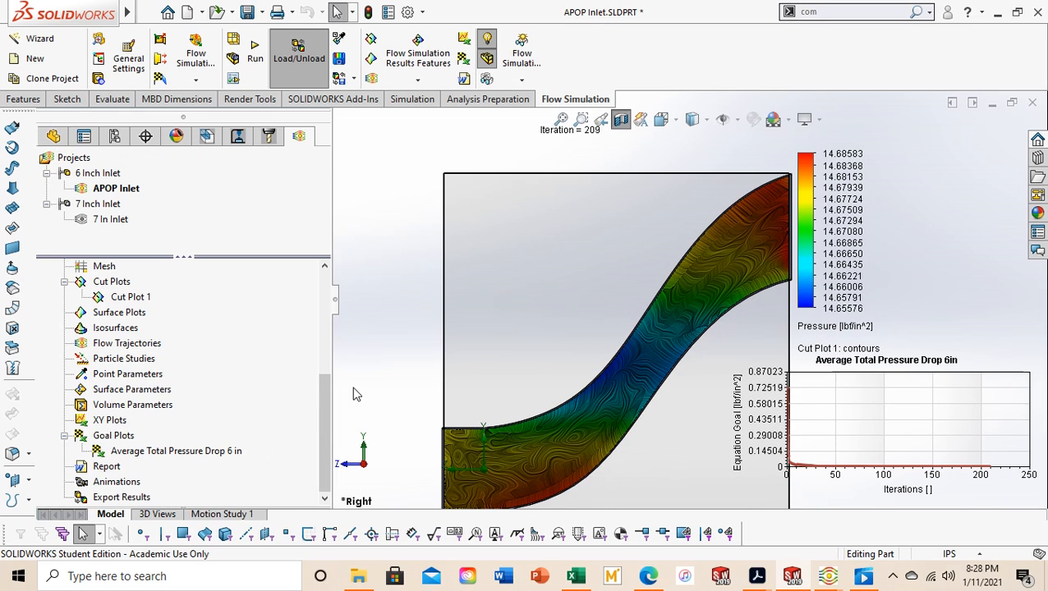